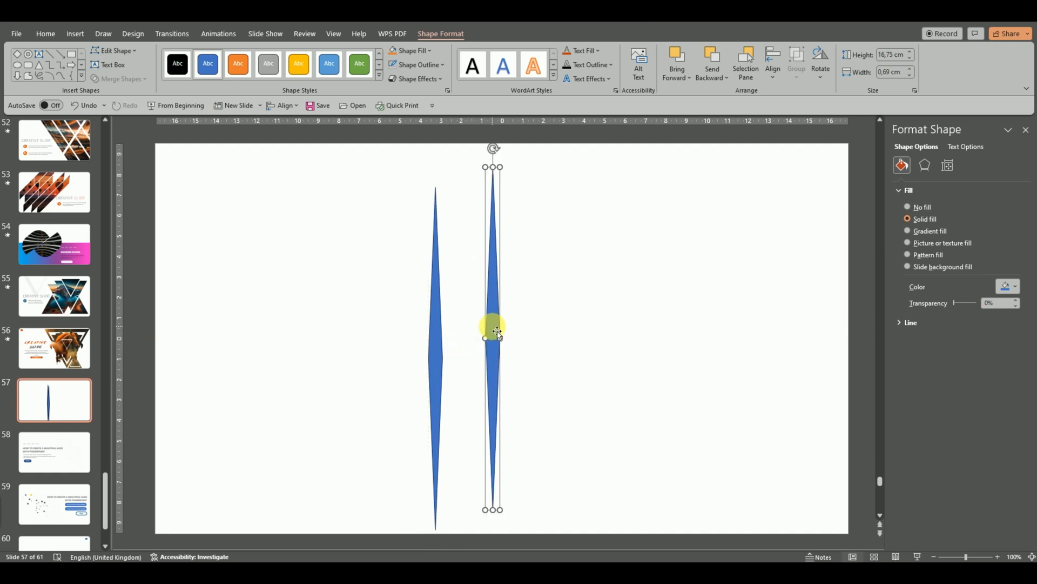
# - Duplicate the second spike shape to make a third evenly offset spike and nudge the copy slightly down
pyautogui.hotkey('ctrl', 'd')
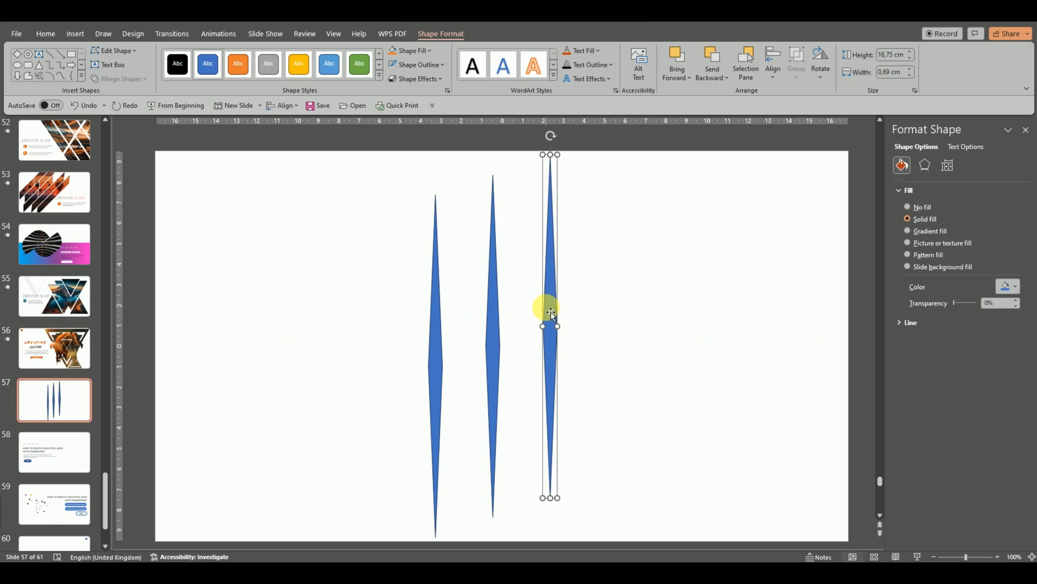
pyautogui.press('Down')
pyautogui.press('Down')
pyautogui.press('Down')
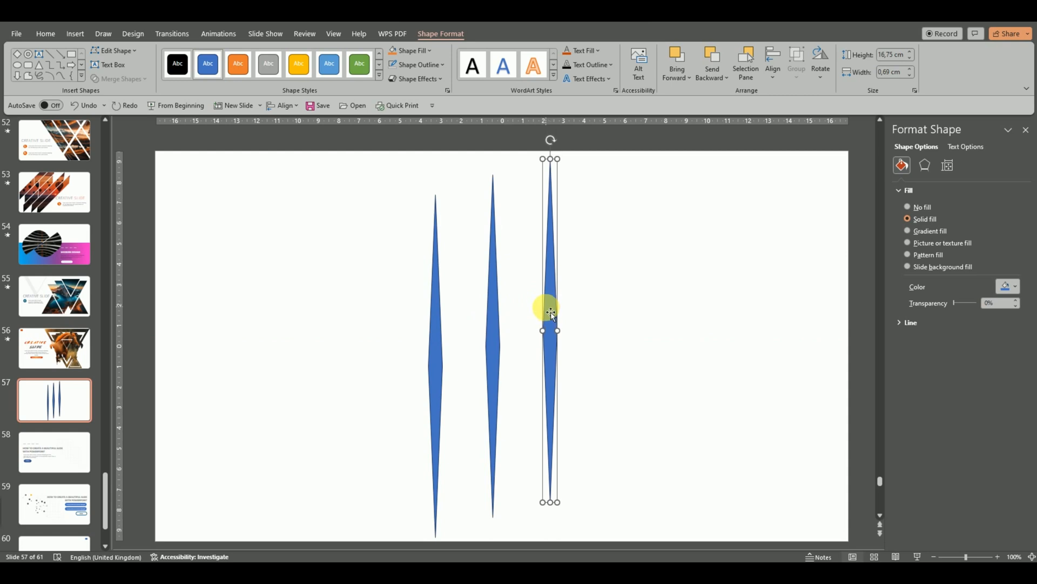
pyautogui.press('Down')
# - Add a fourth and a fifth spike copy, placing the fourth lower and the fifth level with the second spike
pyautogui.hotkey('ctrl', 'd')
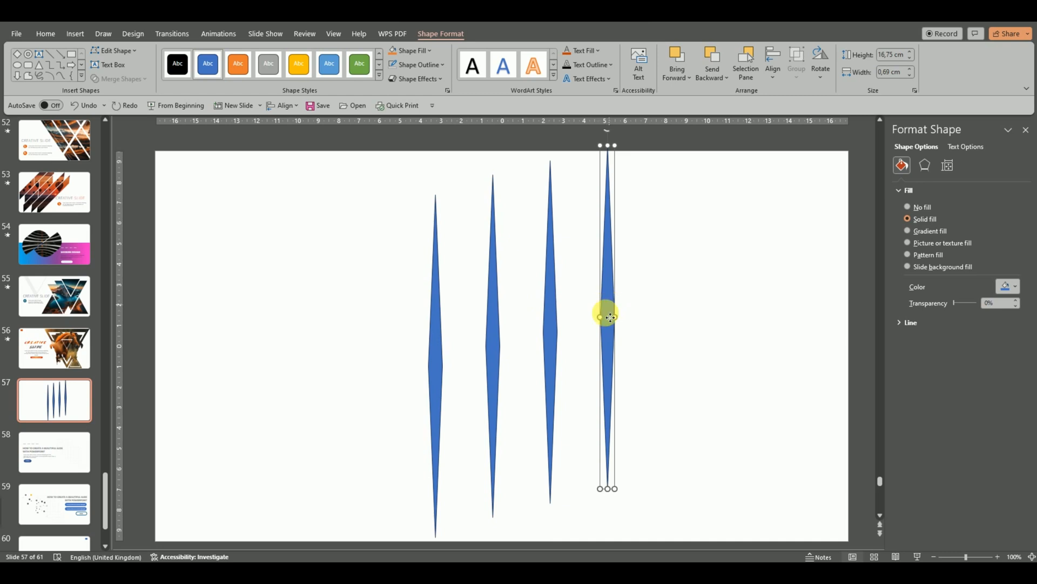
pyautogui.moveTo(615, 311); pyautogui.dragTo(608, 362)
pyautogui.hotkey('ctrl', 'z')
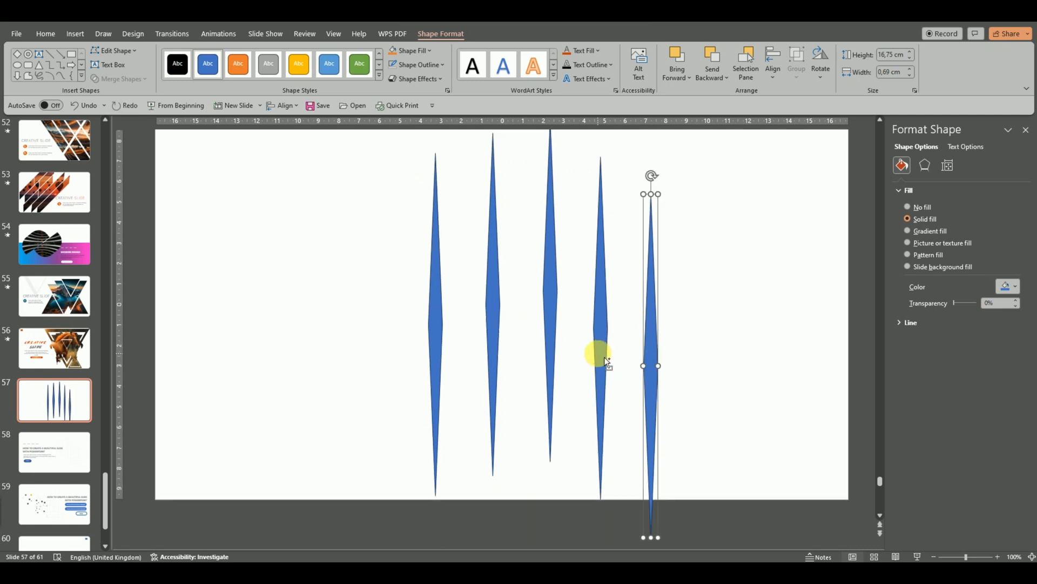
pyautogui.click(647, 329)
pyautogui.moveTo(647, 329); pyautogui.dragTo(646, 269)
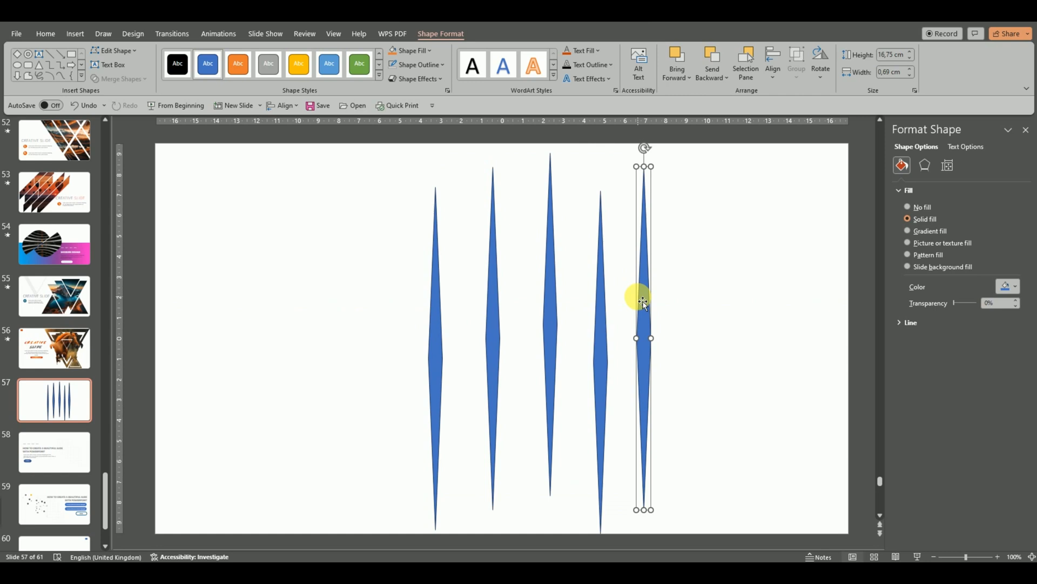
# - Distribute all five spikes horizontally with equal spacing
pyautogui.click(439, 332)
pyautogui.keyDown('shift'); pyautogui.click(491, 332); pyautogui.keyUp('shift')
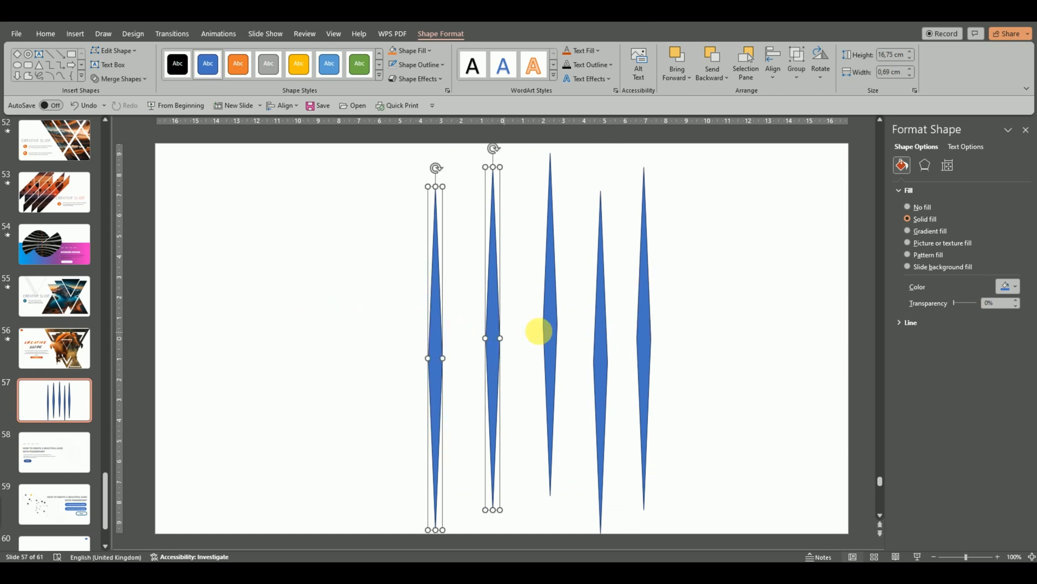
pyautogui.keyDown('shift'); pyautogui.click(549, 327); pyautogui.keyUp('shift')
pyautogui.keyDown('shift'); pyautogui.click(598, 324); pyautogui.keyUp('shift')
pyautogui.keyDown('shift'); pyautogui.click(643, 316); pyautogui.keyUp('shift')
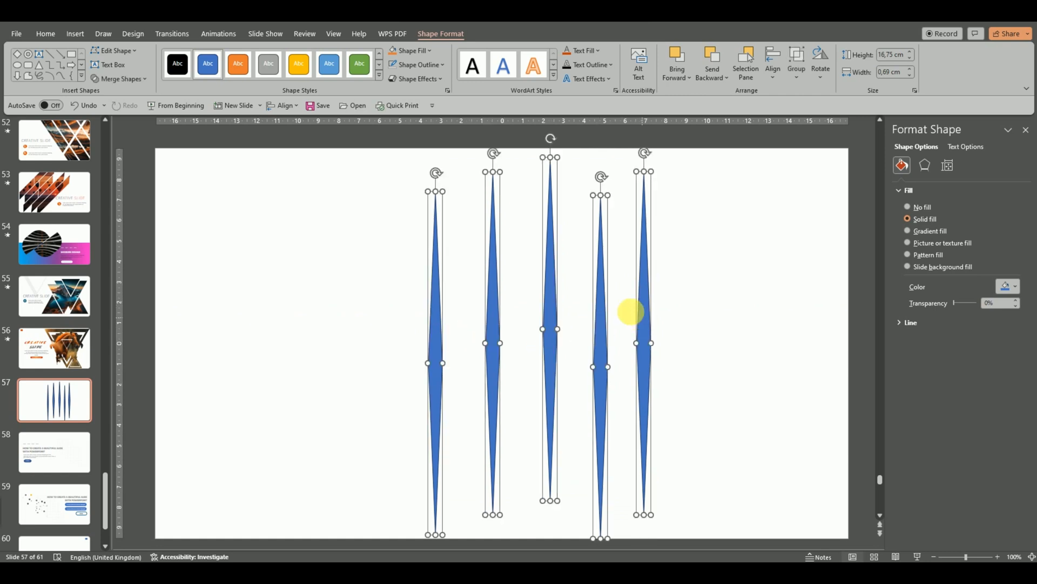
pyautogui.click(775, 65)
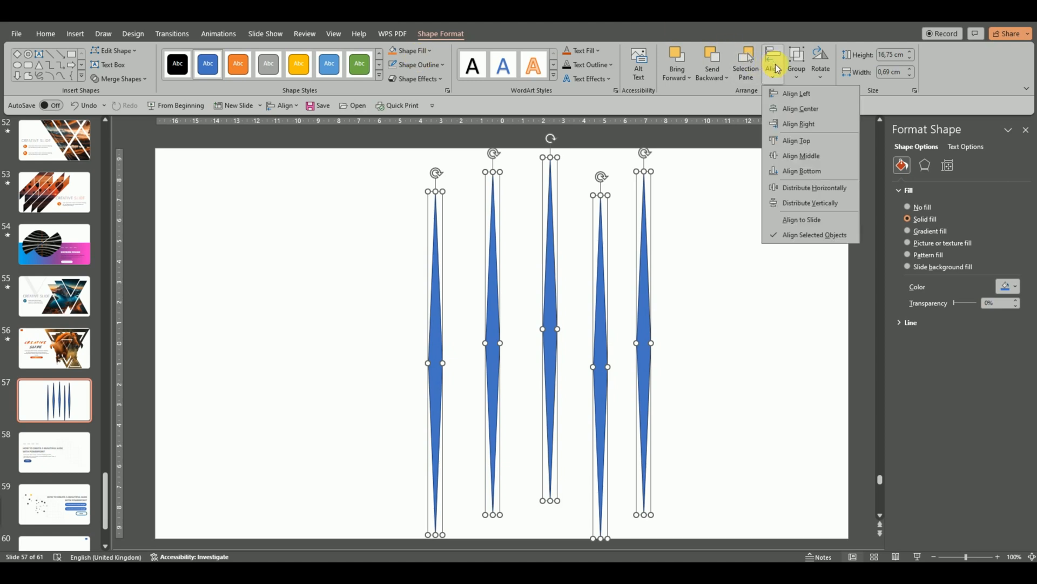
pyautogui.click(784, 187)
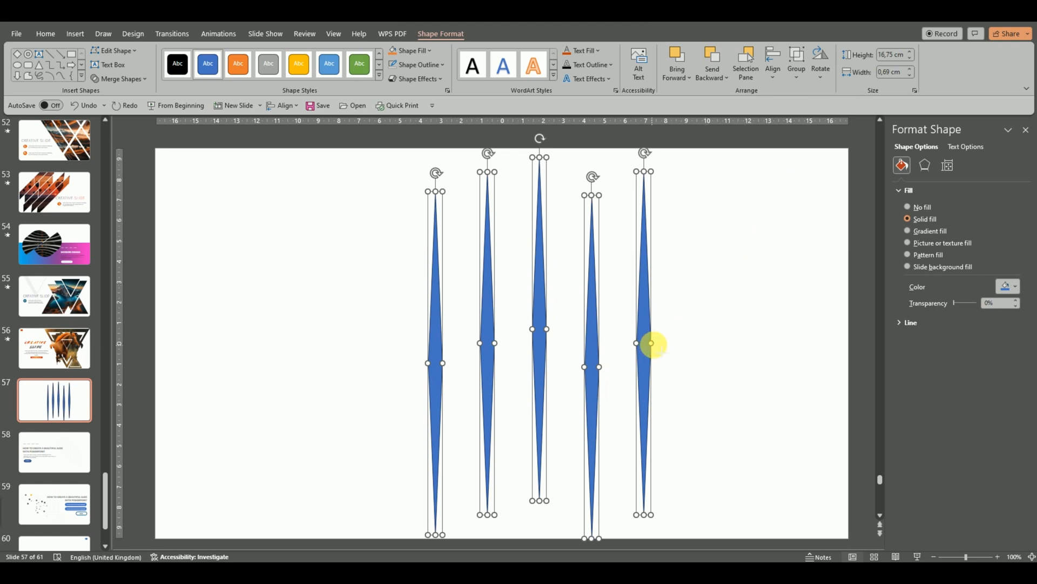
# - Widen the five selected spikes to about 0.85 cm each and merge them into one shape with Union
pyautogui.moveTo(652, 343); pyautogui.dragTo(655, 344)
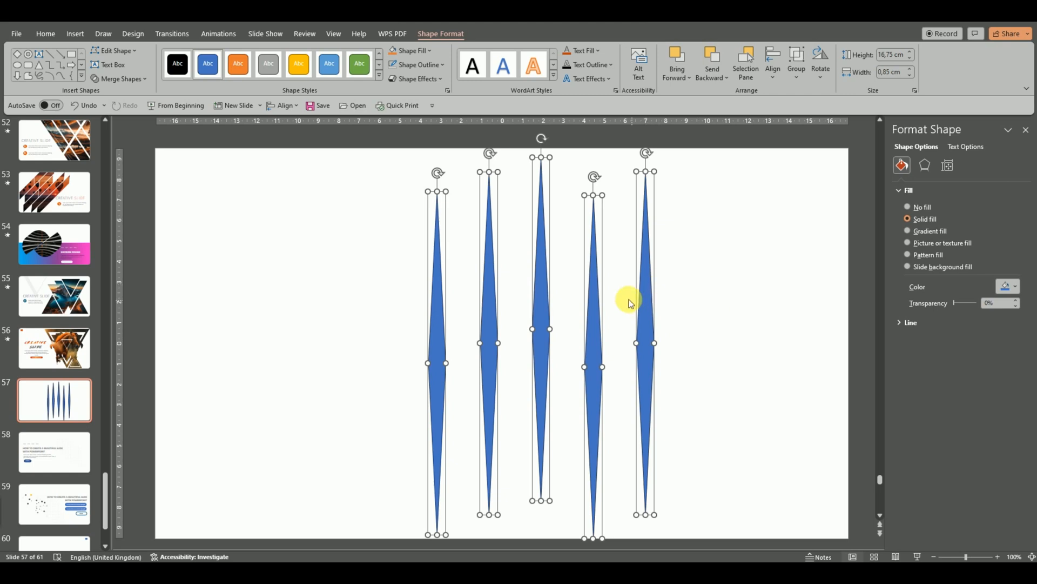
pyautogui.click(126, 81)
pyautogui.click(117, 97)
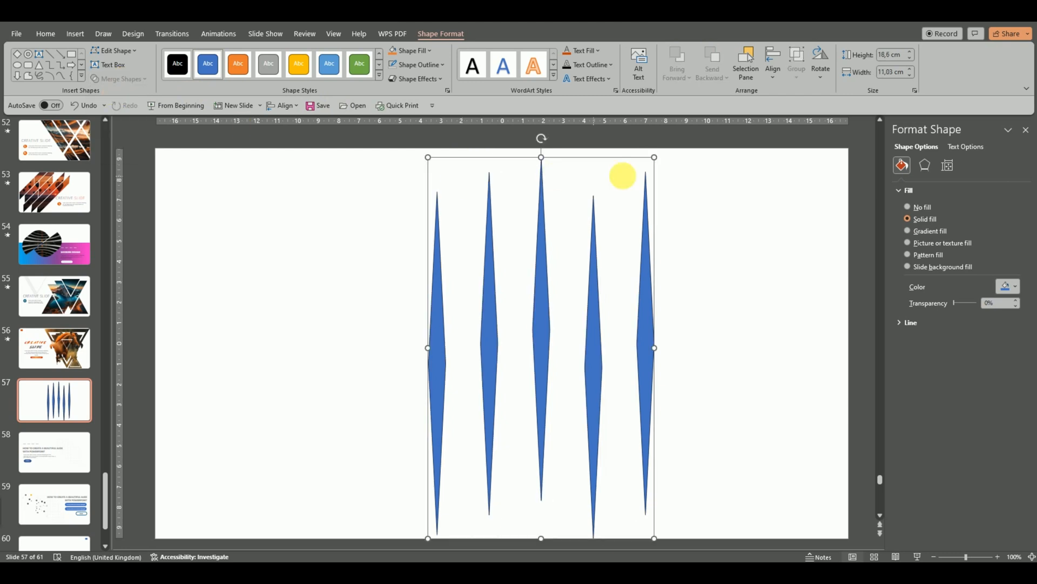
# - Rotate the merged spikes clockwise so they rise diagonally to the right, and move them to the slide's right half
pyautogui.moveTo(545, 143); pyautogui.dragTo(674, 232)
pyautogui.click(569, 328)
pyautogui.moveTo(568, 328); pyautogui.dragTo(666, 334)
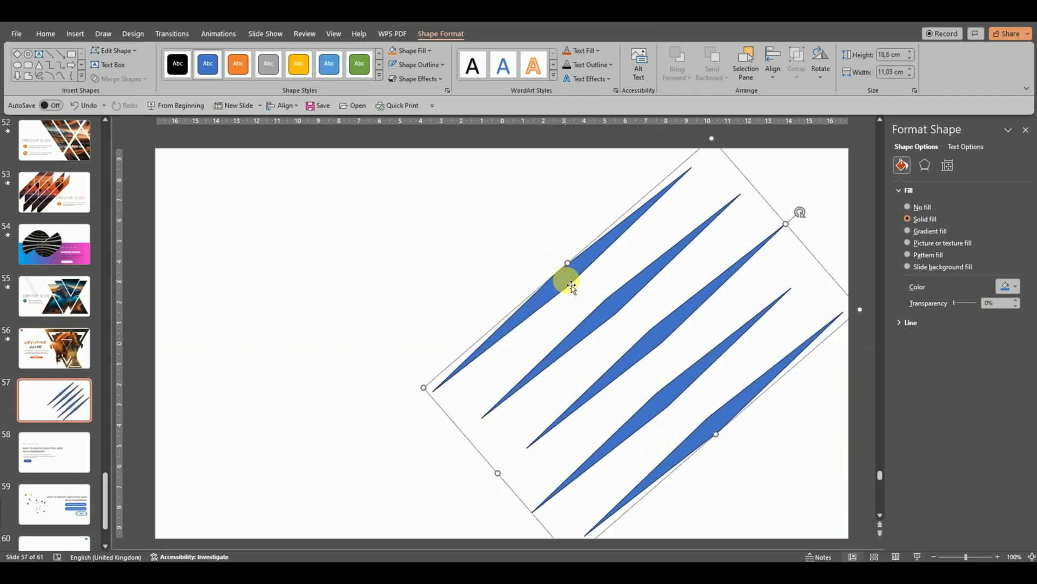
# - Copy and paste the merged diagonal spikes, keeping the source duplicate exactly on top of the original
pyautogui.rightClick(569, 270)
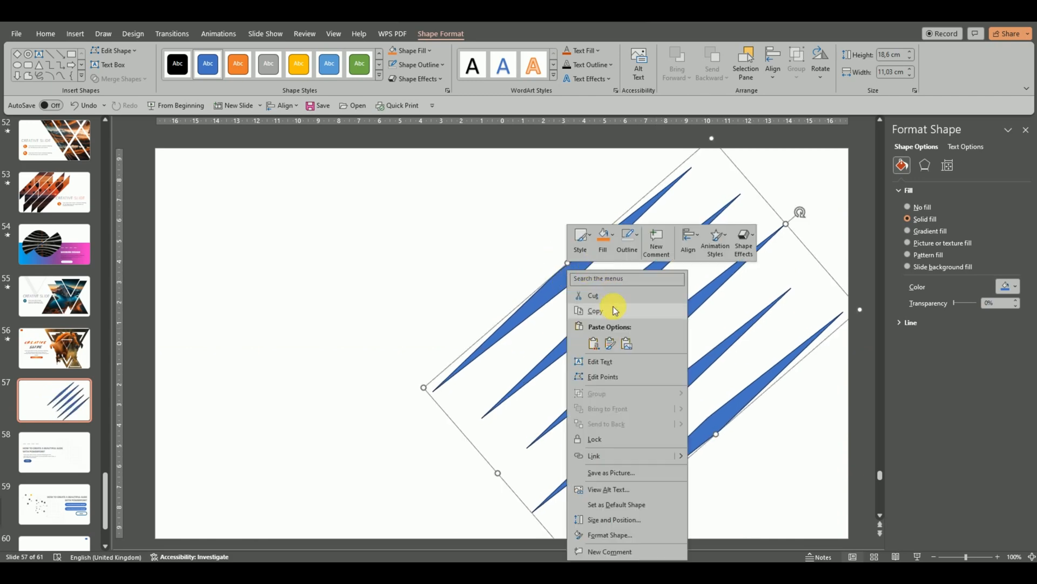
pyautogui.click(610, 310)
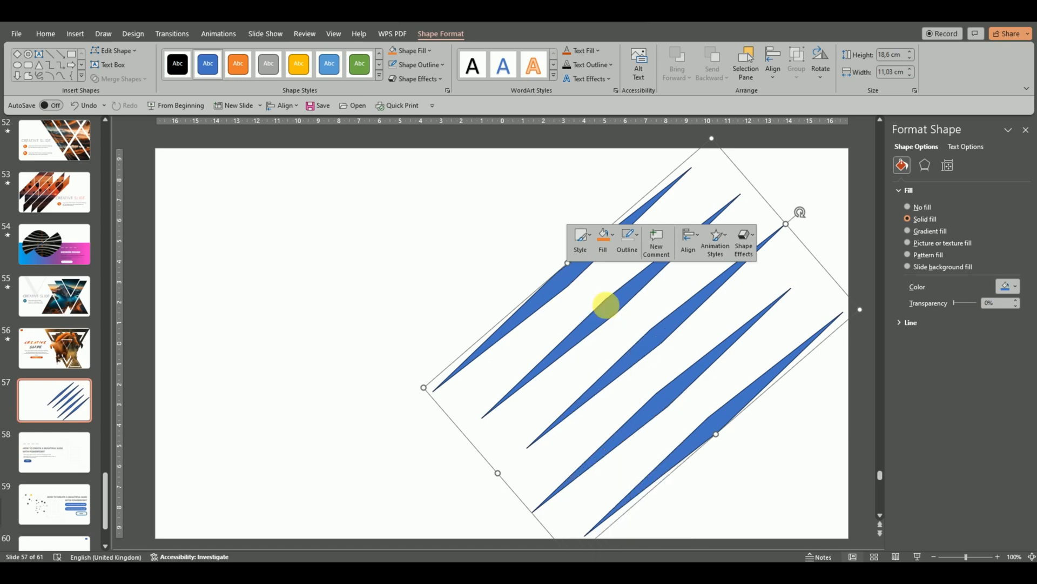
pyautogui.click(538, 241)
pyautogui.rightClick(541, 242)
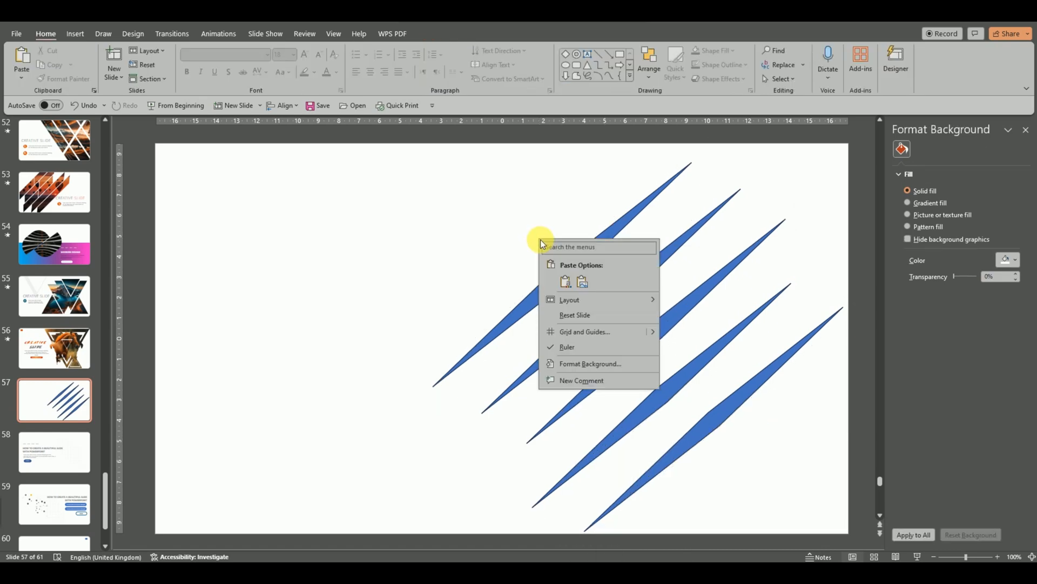
pyautogui.click(569, 282)
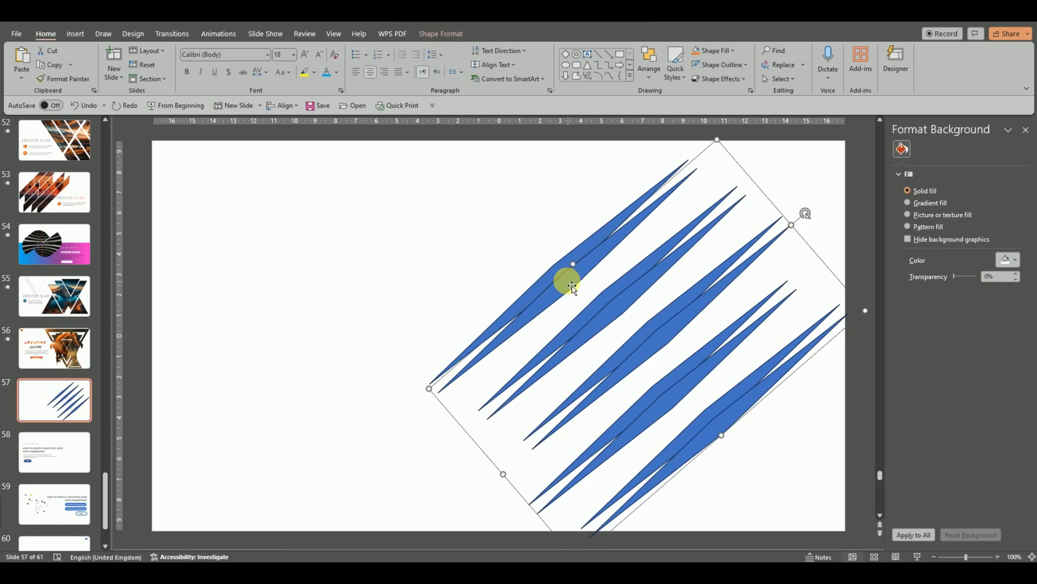
pyautogui.moveTo(570, 281); pyautogui.dragTo(562, 277)
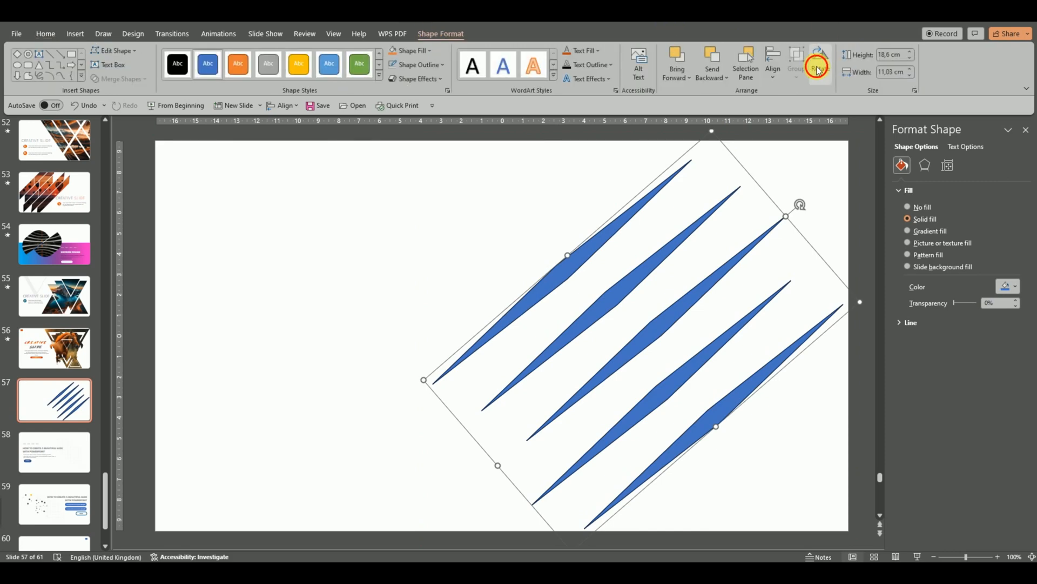
# - Rotate the overlaid copy 90° left so its spikes cross the original ones in a lattice
pyautogui.click(820, 69)
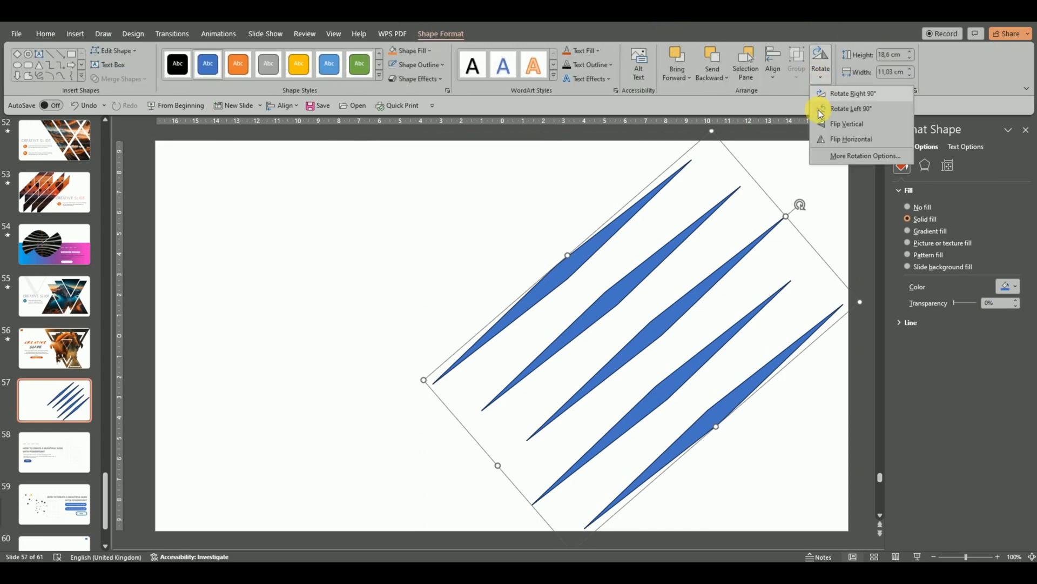
pyautogui.click(818, 109)
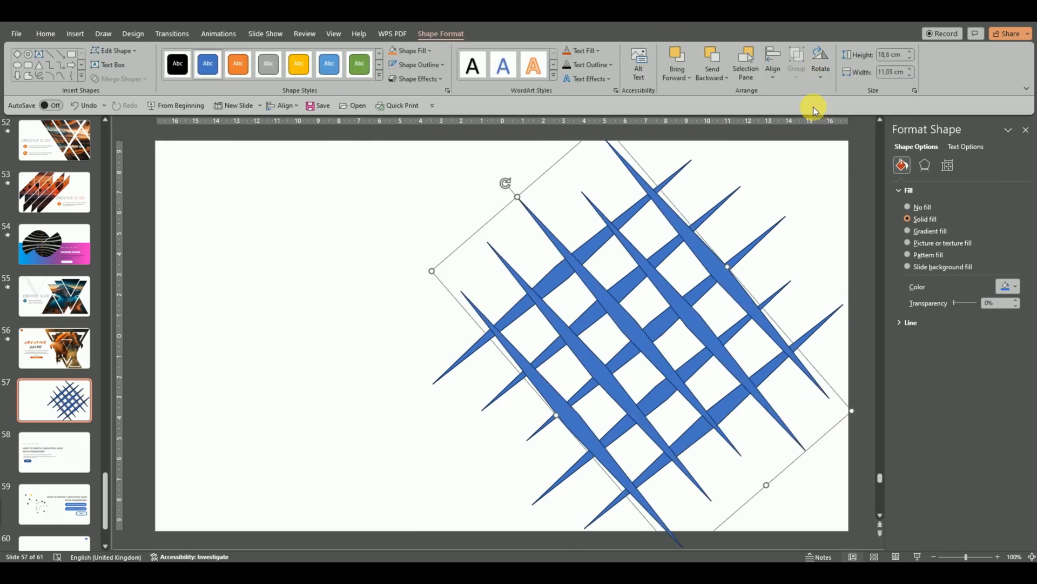
pyautogui.click(376, 332)
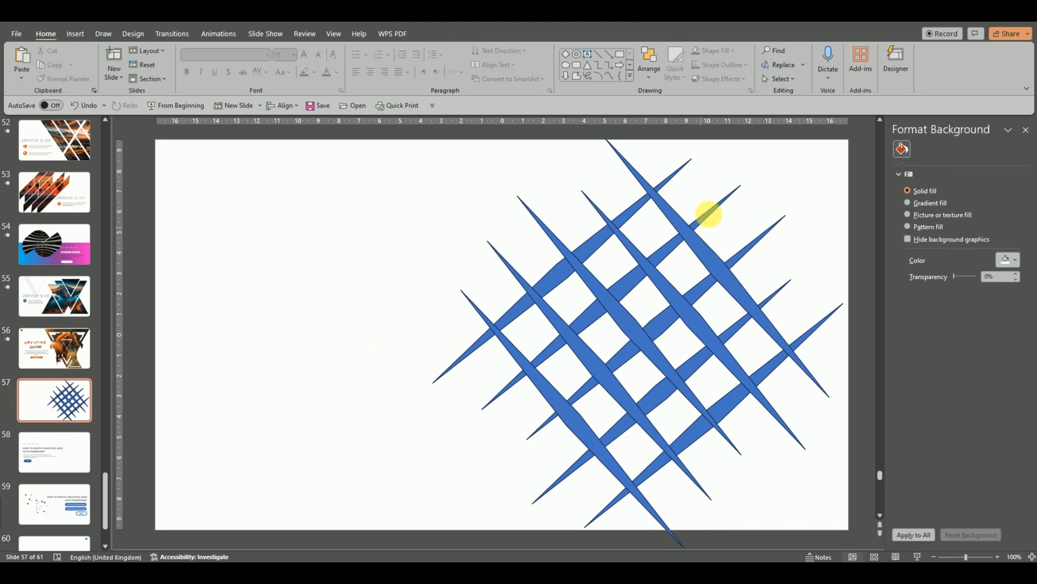
# - Merge the two crossing spike sets into a single lattice shape with Union
pyautogui.click(712, 213)
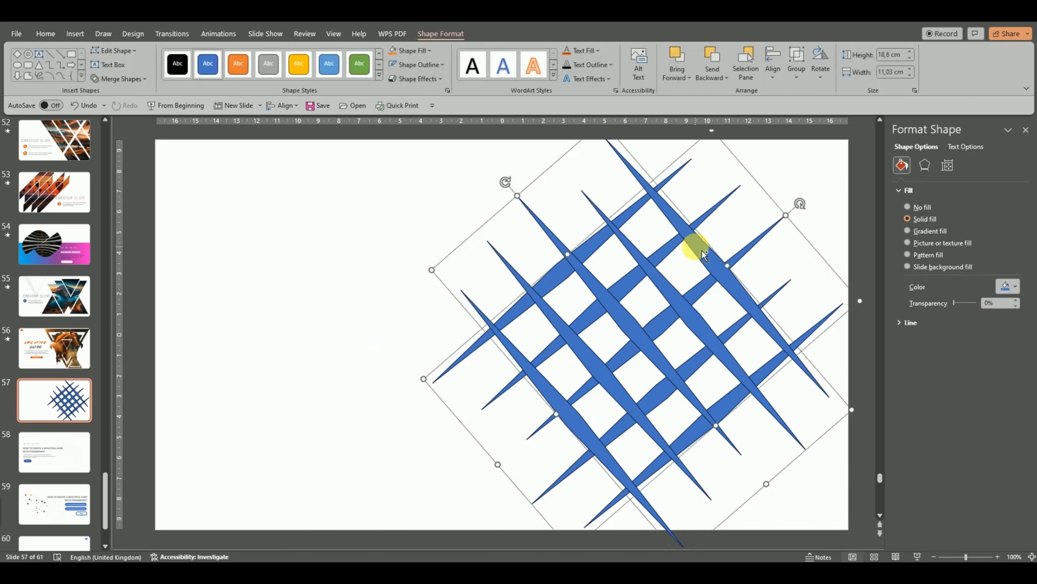
pyautogui.click(133, 80)
pyautogui.click(123, 92)
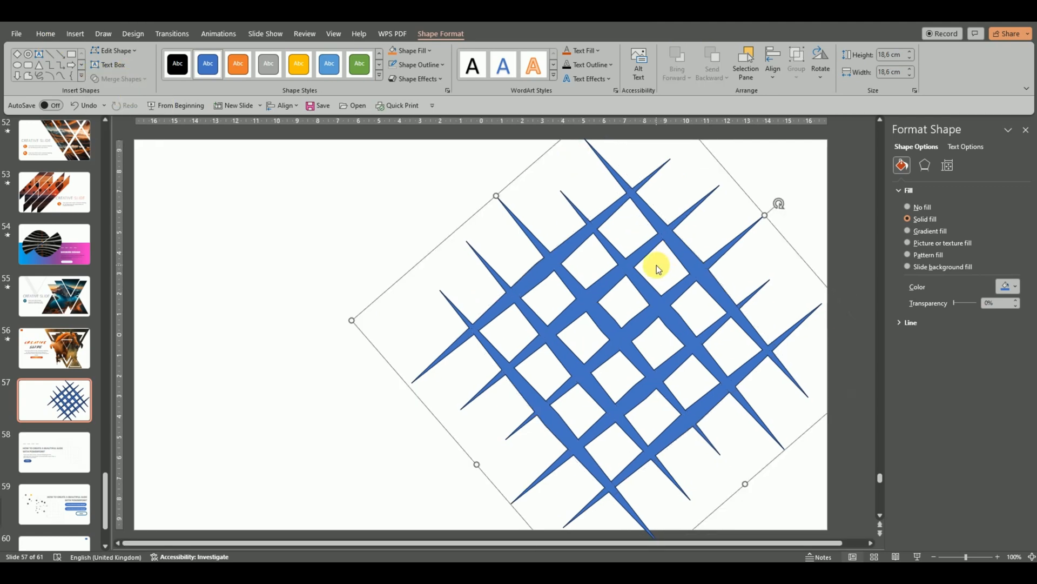
pyautogui.click(408, 335)
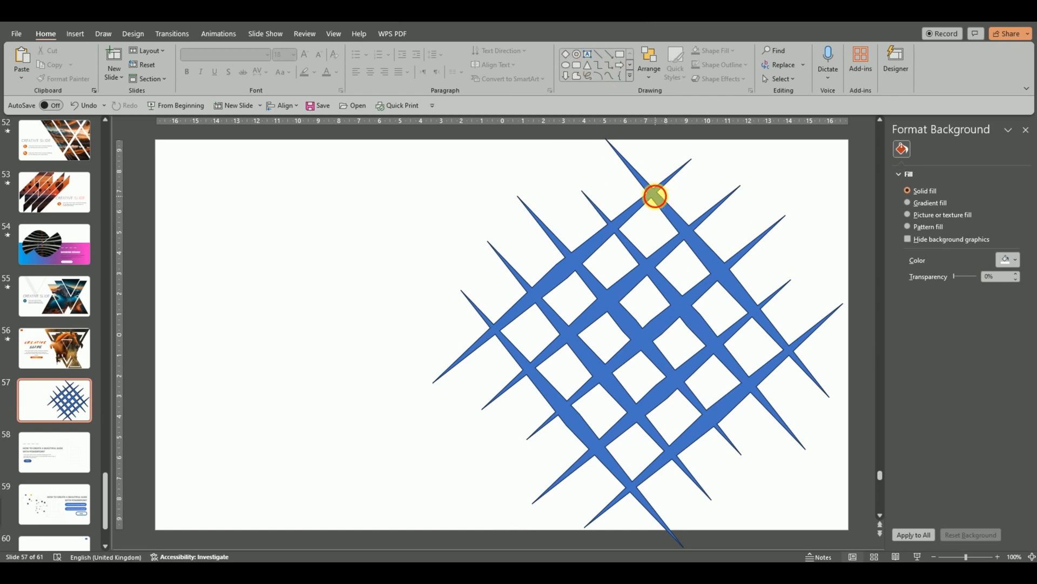
# - Copy the lattice shape and paste a duplicate onto the same slide using the destination theme
pyautogui.click(655, 196)
pyautogui.rightClick(649, 213)
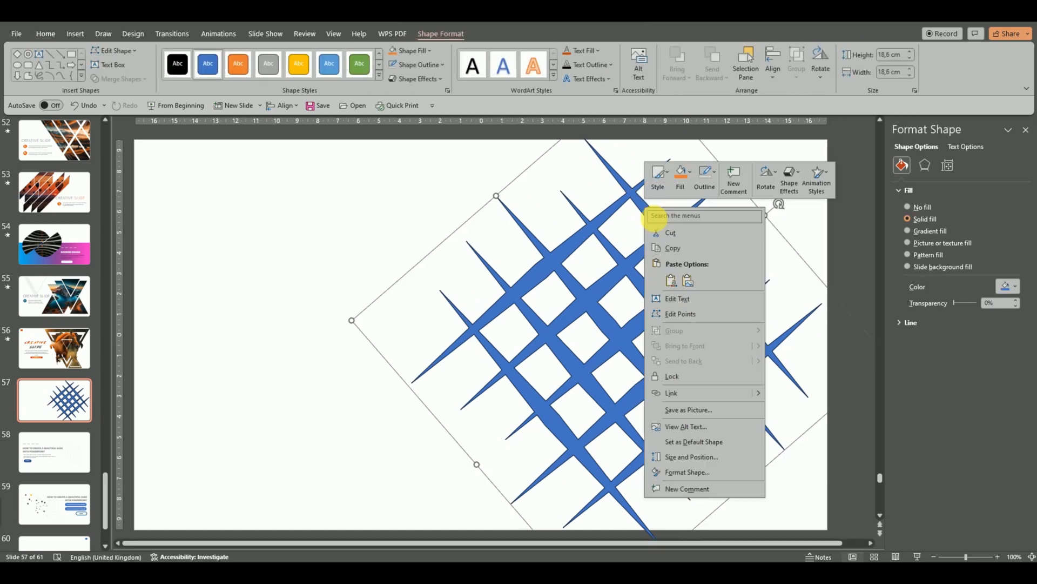
pyautogui.click(683, 248)
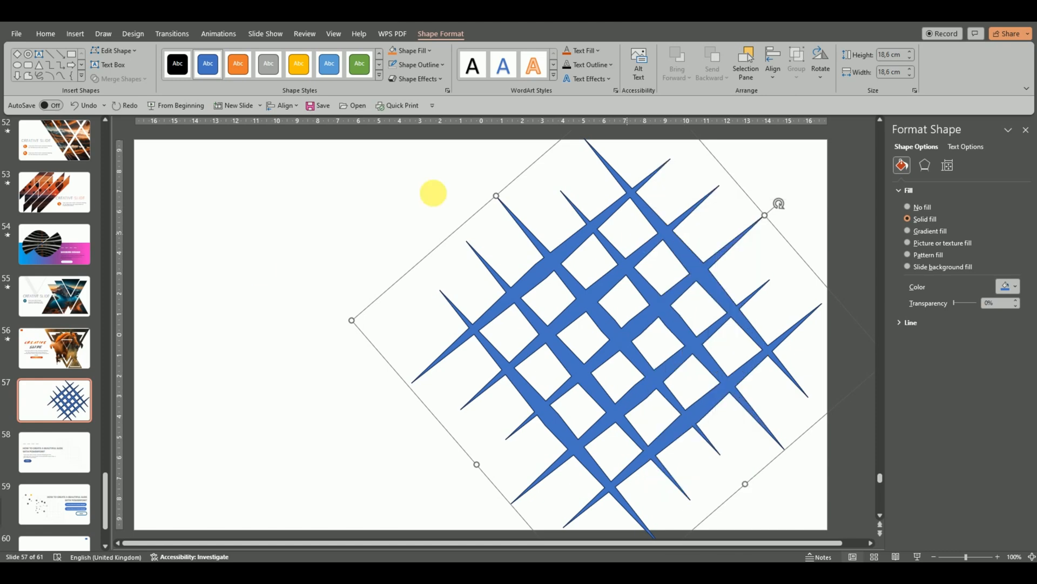
pyautogui.hotkey('ctrl', 'z')
pyautogui.click(272, 239)
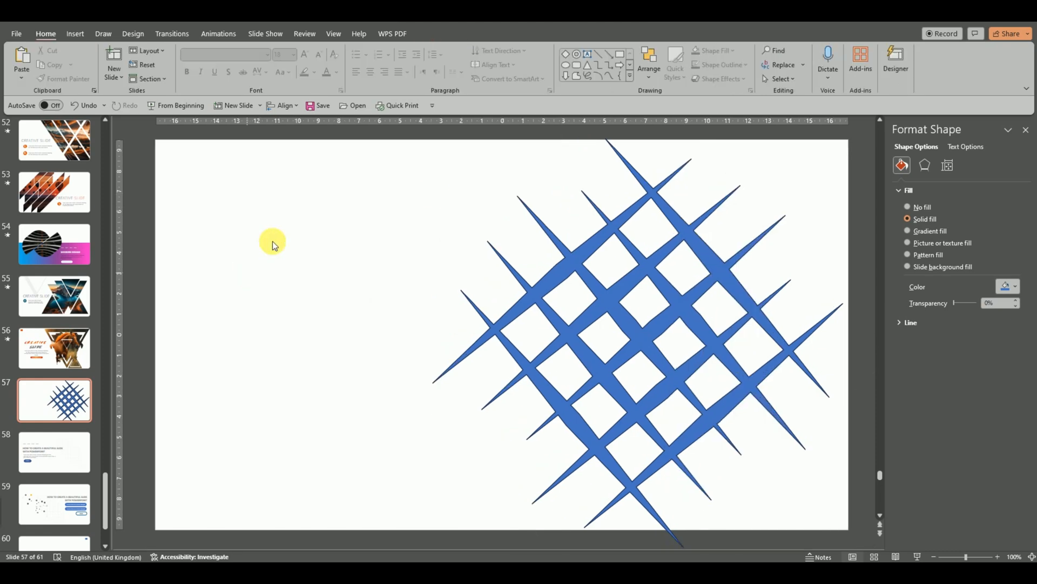
pyautogui.rightClick(306, 250)
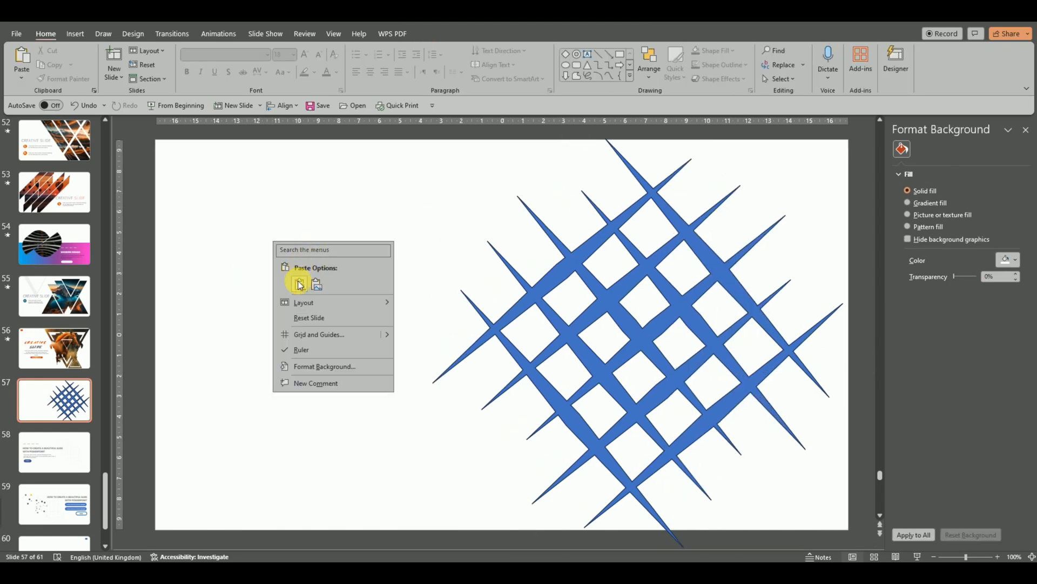
pyautogui.click(300, 284)
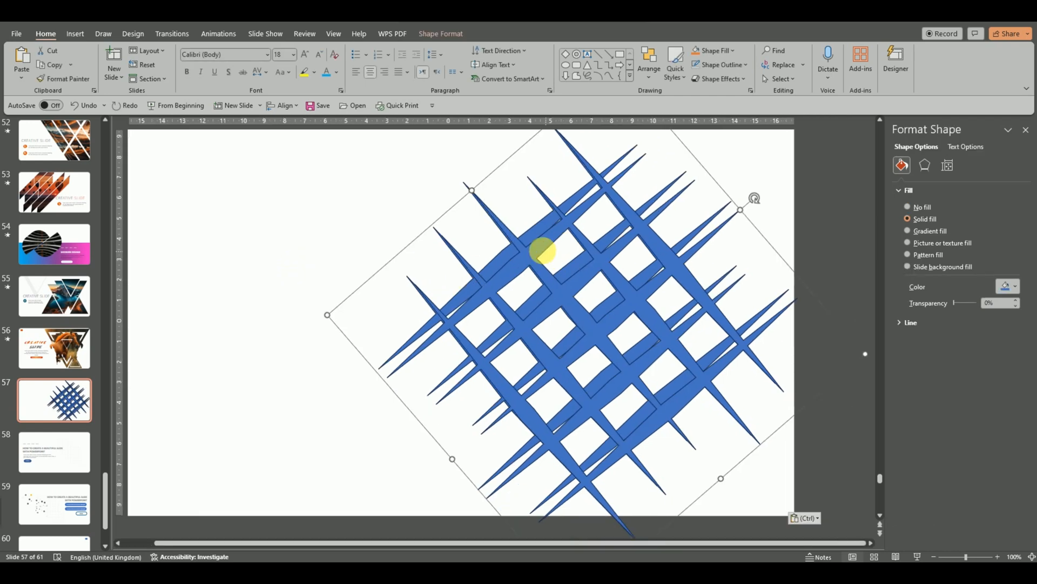
# - Move the pasted lattice to the slide's lower left, partly off the slide and clear of the original
pyautogui.moveTo(545, 251); pyautogui.dragTo(119, 324)
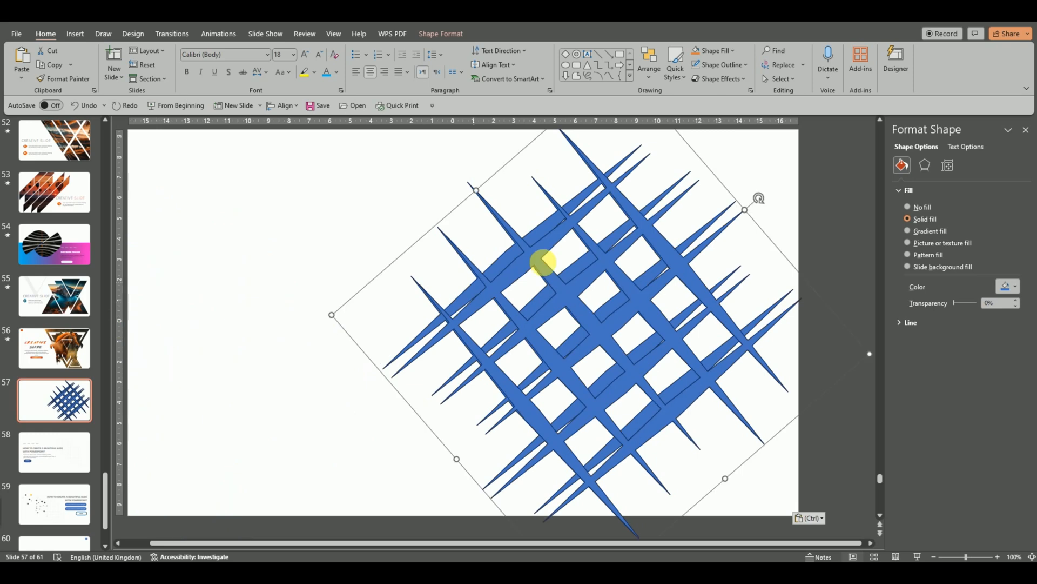
pyautogui.moveTo(530, 265); pyautogui.dragTo(169, 319)
pyautogui.click(806, 192)
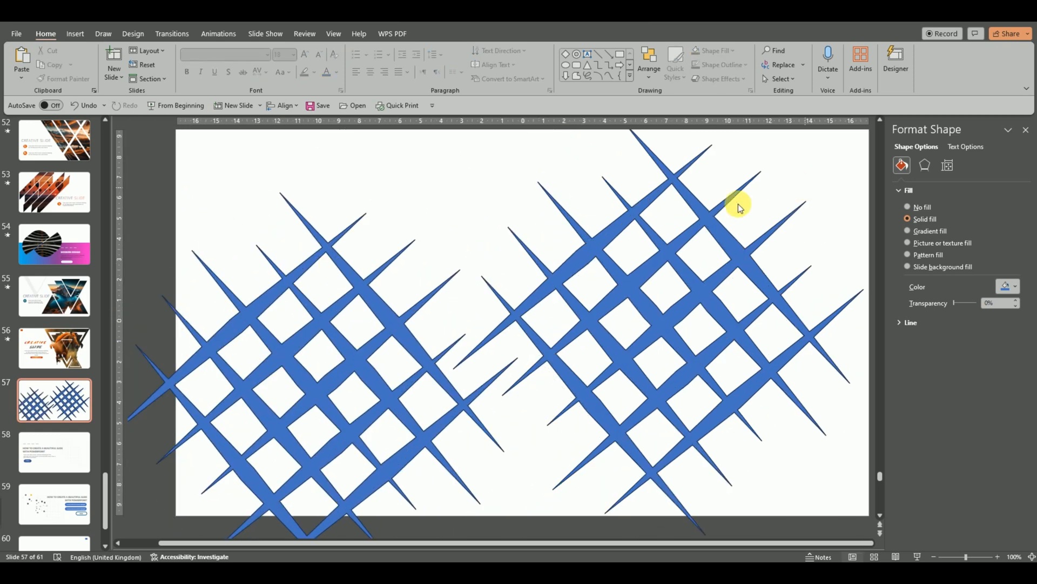
pyautogui.click(355, 328)
pyautogui.moveTo(355, 328); pyautogui.dragTo(238, 319)
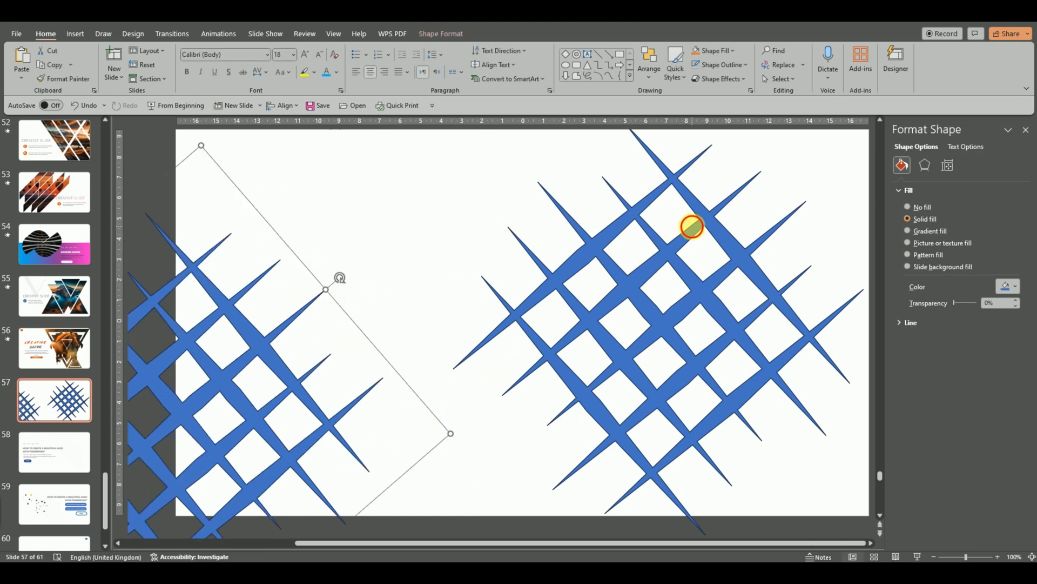
# - Insert a default 2.54 cm square on the empty area beside the right-hand lattice and Fragment the two shapes together
pyautogui.click(690, 225)
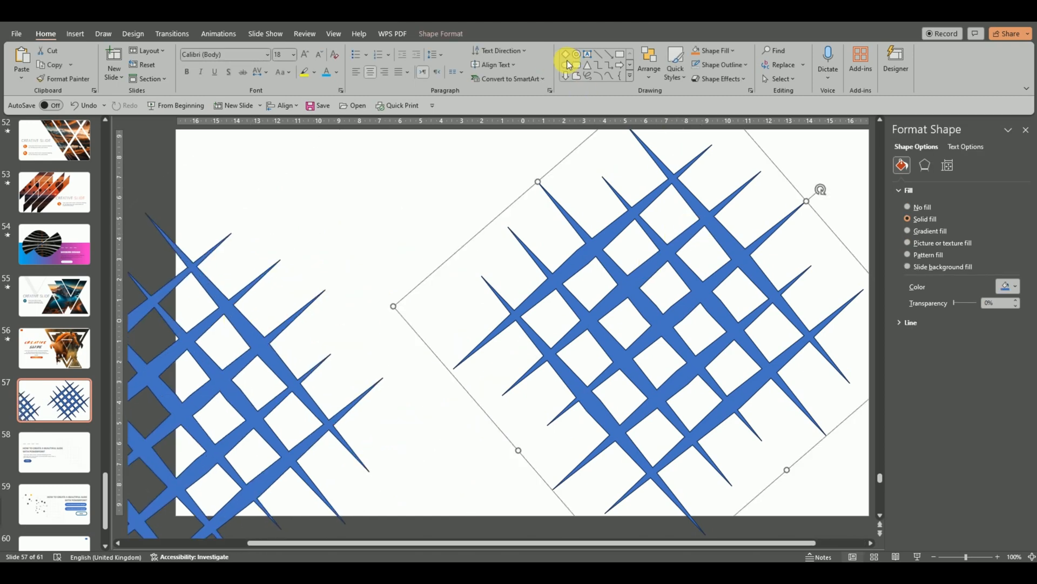
pyautogui.click(620, 58)
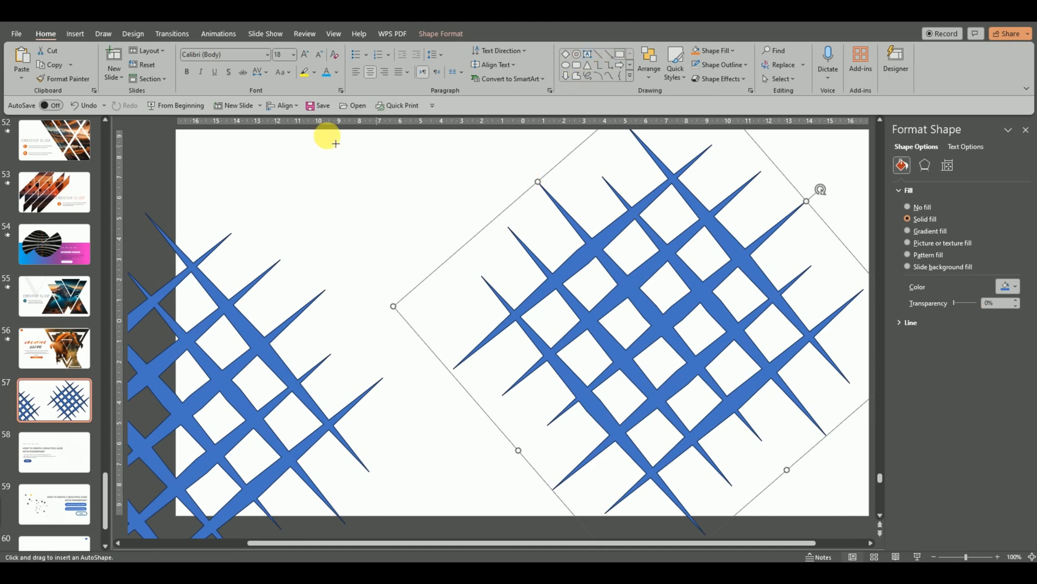
pyautogui.click(389, 176)
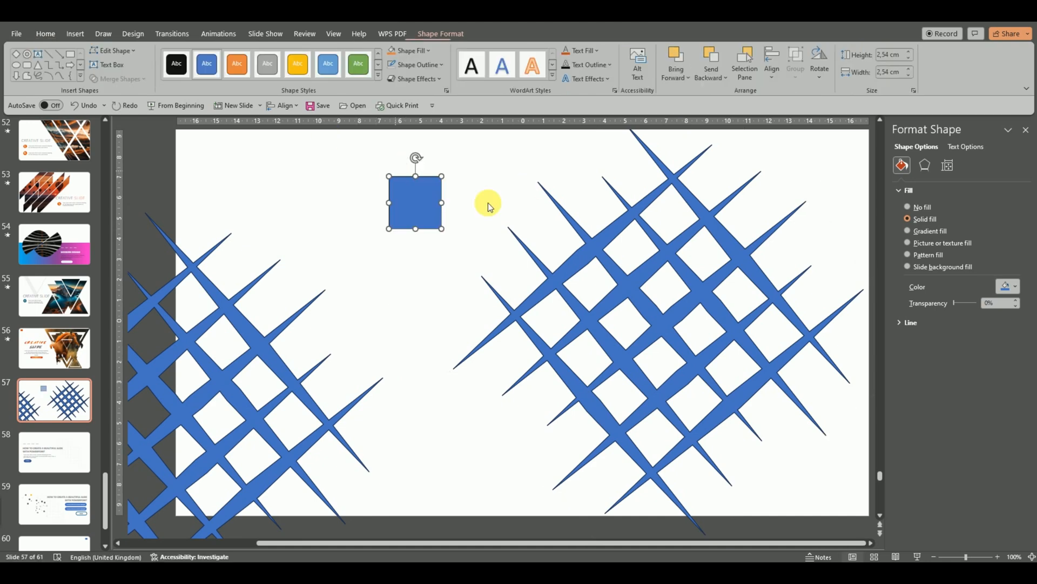
pyautogui.keyDown('shift'); pyautogui.click(591, 257); pyautogui.keyUp('shift')
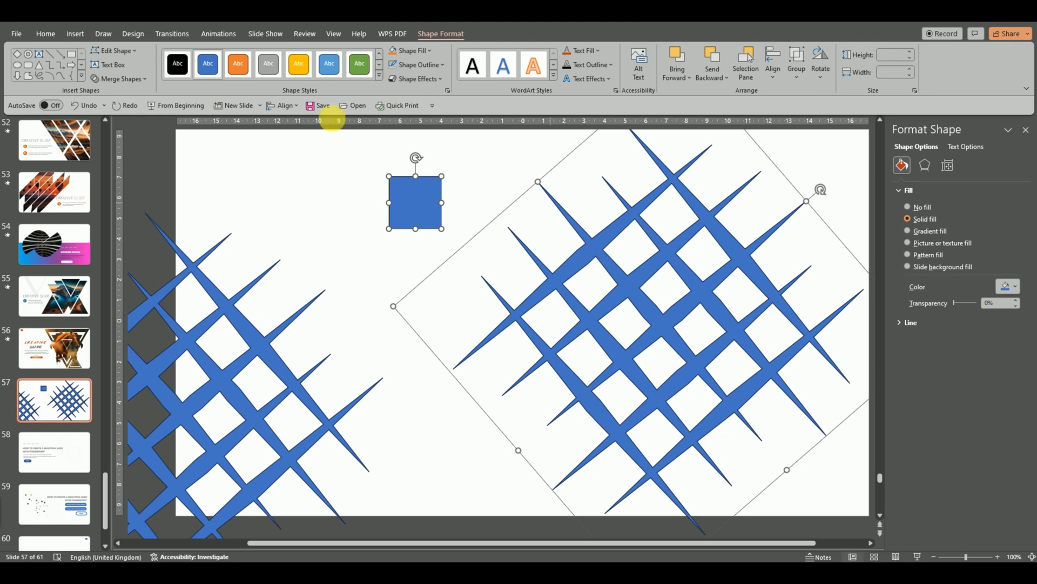
pyautogui.click(145, 81)
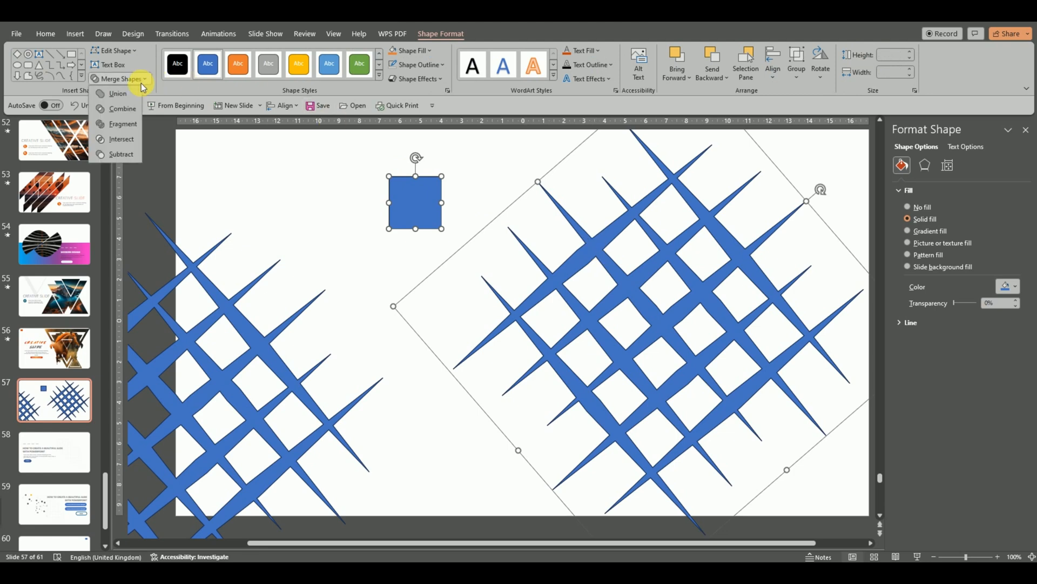
pyautogui.click(120, 124)
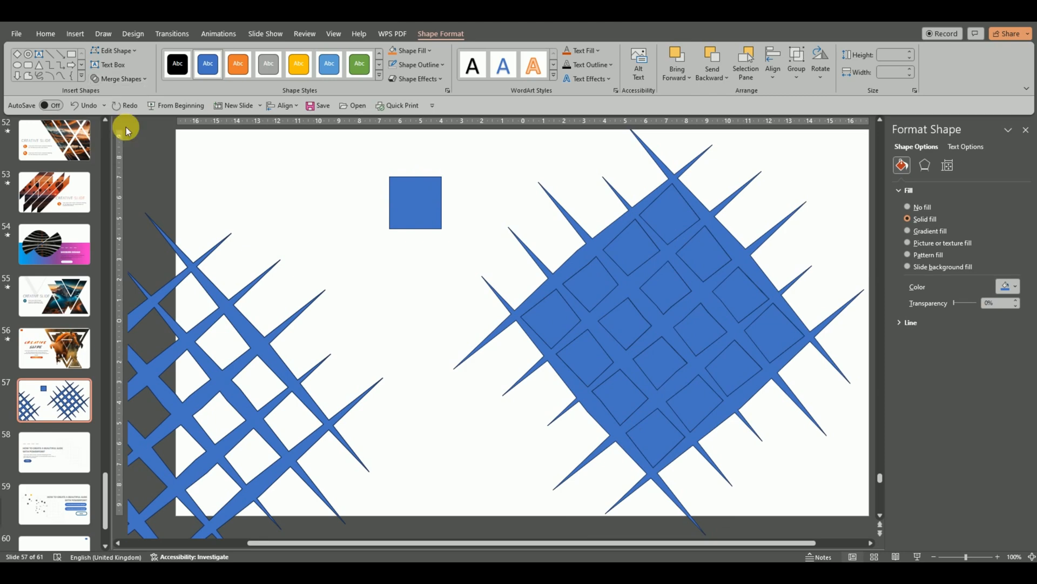
# - Delete the helper square beside the fragmented lattice
pyautogui.click(501, 165)
pyautogui.click(422, 206)
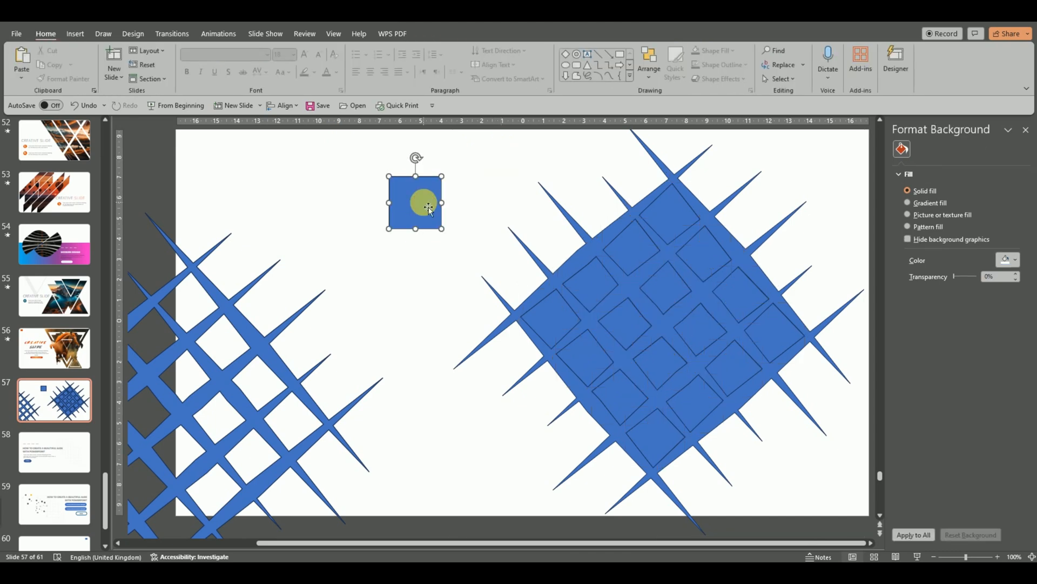
pyautogui.press('Delete')
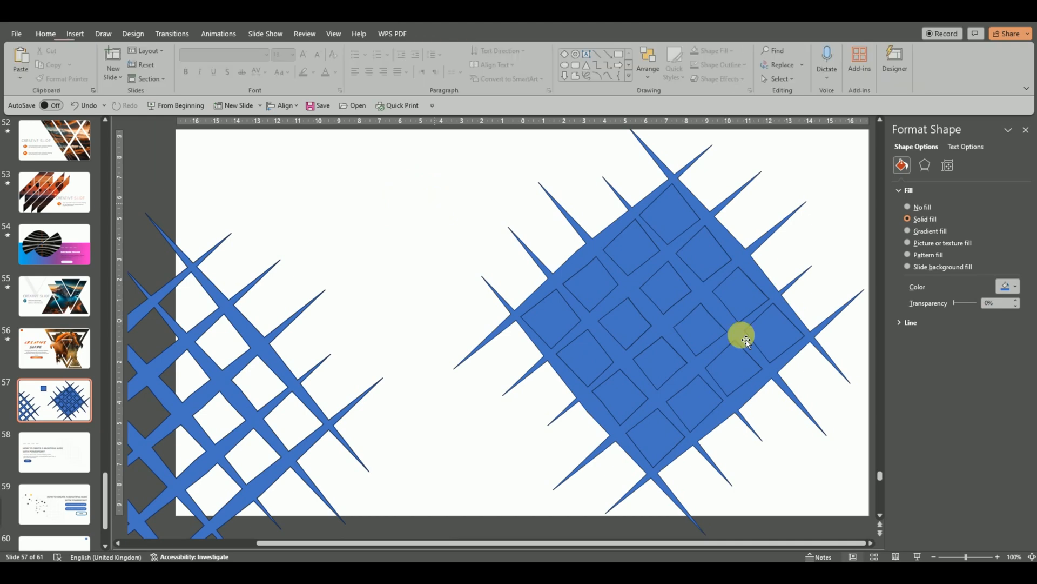
# - Select all 16 diamond pieces inside the fragmented lattice and shrink them evenly about their centres, leaving gaps around each one
pyautogui.click(783, 331)
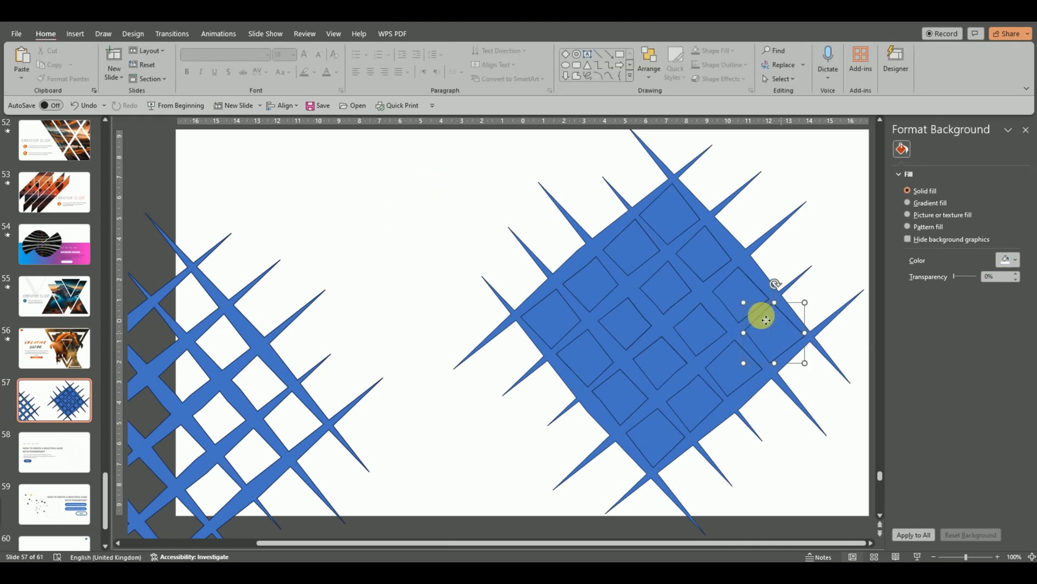
pyautogui.keyDown('shift'); pyautogui.click(744, 297); pyautogui.keyUp('shift')
pyautogui.keyDown('shift'); pyautogui.click(698, 246); pyautogui.keyUp('shift')
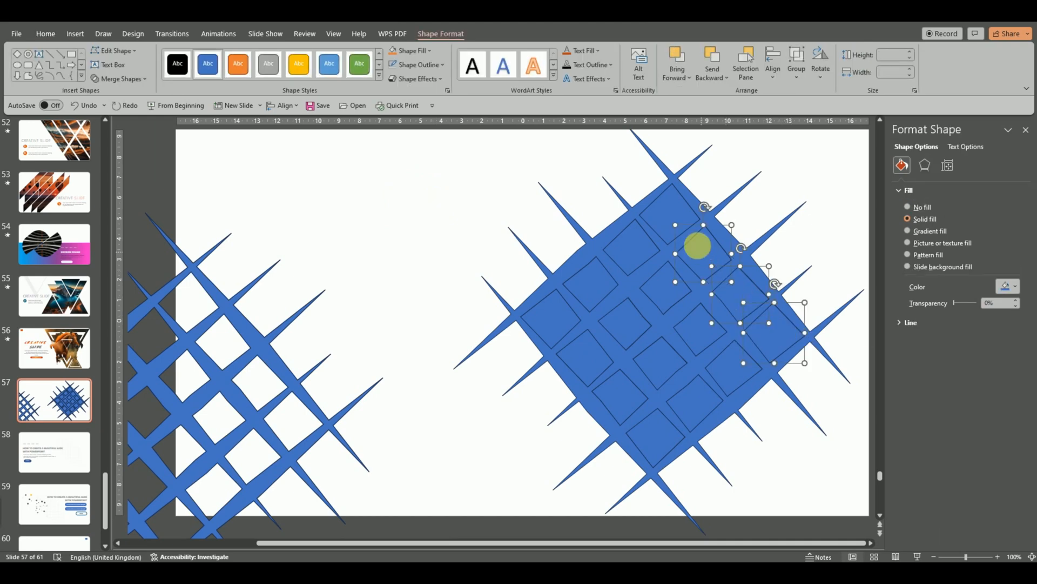
pyautogui.keyDown('shift'); pyautogui.click(669, 209); pyautogui.keyUp('shift')
pyautogui.keyDown('shift'); pyautogui.click(637, 261); pyautogui.keyUp('shift')
pyautogui.keyDown('shift'); pyautogui.click(659, 297); pyautogui.keyUp('shift')
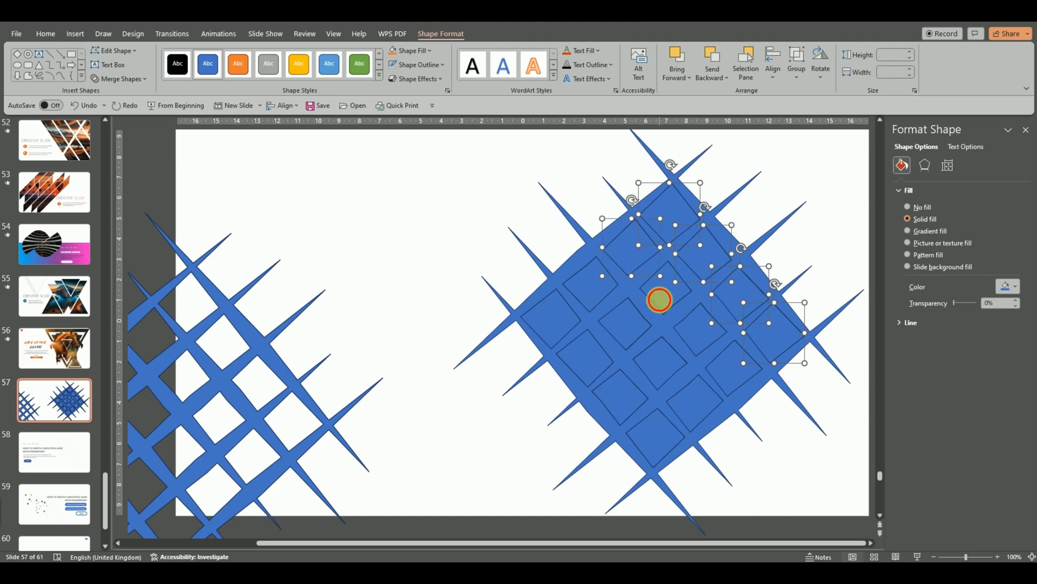
pyautogui.keyDown('shift'); pyautogui.click(701, 339); pyautogui.keyUp('shift')
pyautogui.keyDown('shift'); pyautogui.click(735, 385); pyautogui.keyUp('shift')
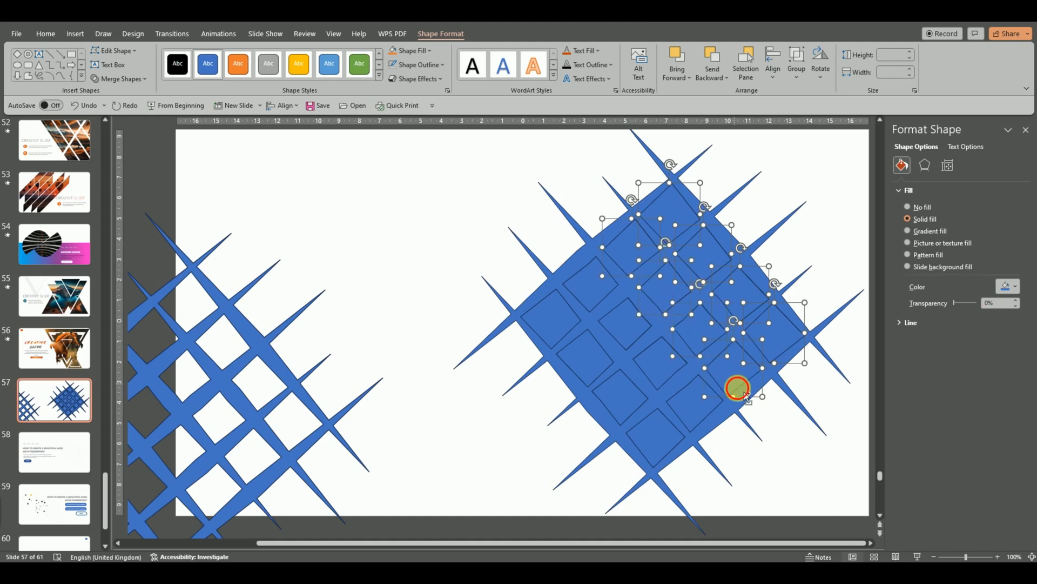
pyautogui.keyDown('shift'); pyautogui.click(698, 414); pyautogui.keyUp('shift')
pyautogui.keyDown('shift'); pyautogui.click(654, 364); pyautogui.keyUp('shift')
pyautogui.keyDown('shift'); pyautogui.click(634, 334); pyautogui.keyUp('shift')
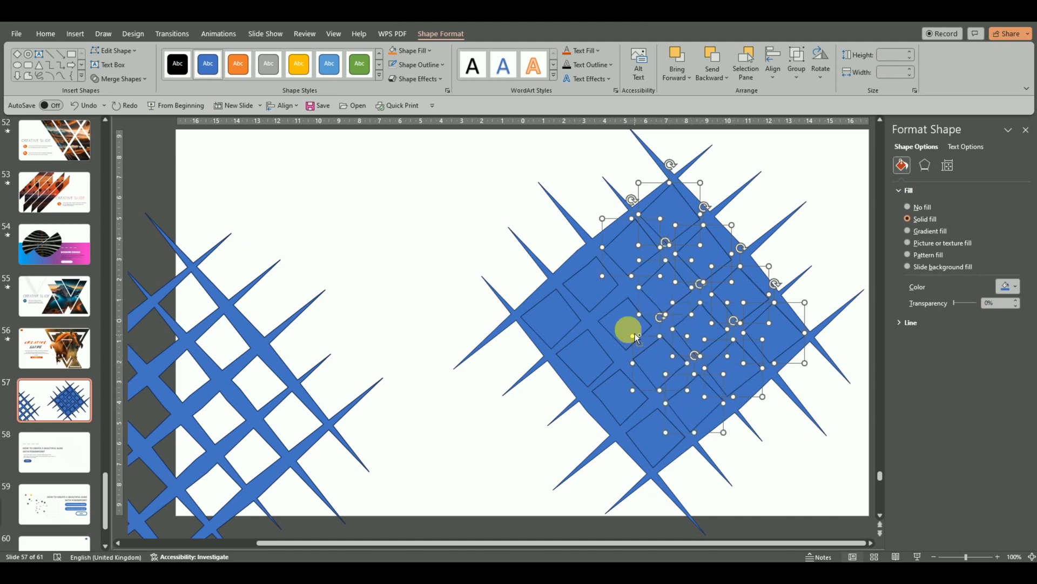
pyautogui.keyDown('shift'); pyautogui.click(583, 280); pyautogui.keyUp('shift')
pyautogui.keyDown('shift'); pyautogui.click(551, 312); pyautogui.keyUp('shift')
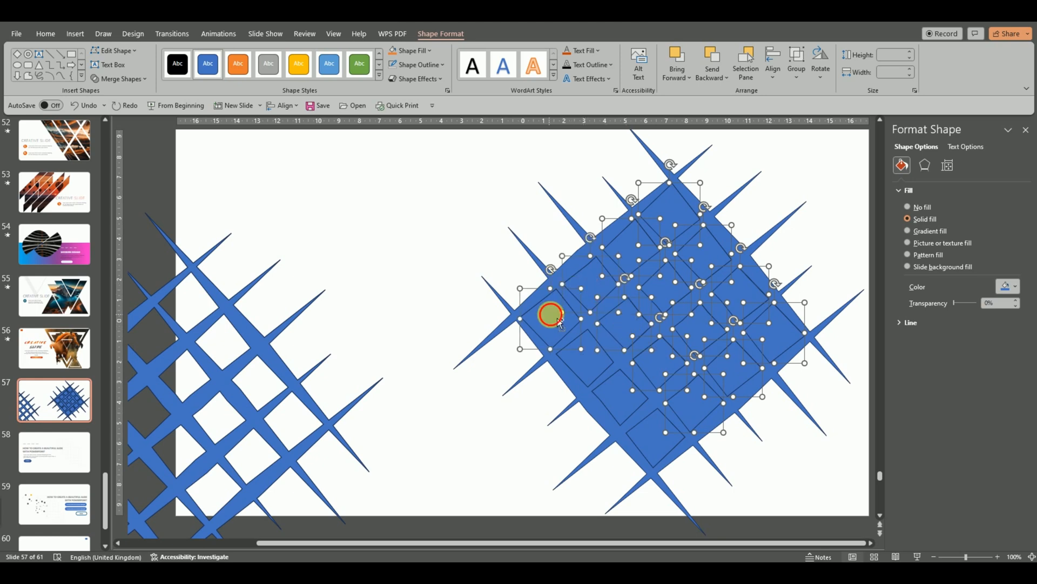
pyautogui.keyDown('shift'); pyautogui.click(588, 361); pyautogui.keyUp('shift')
pyautogui.keyDown('shift'); pyautogui.click(624, 405); pyautogui.keyUp('shift')
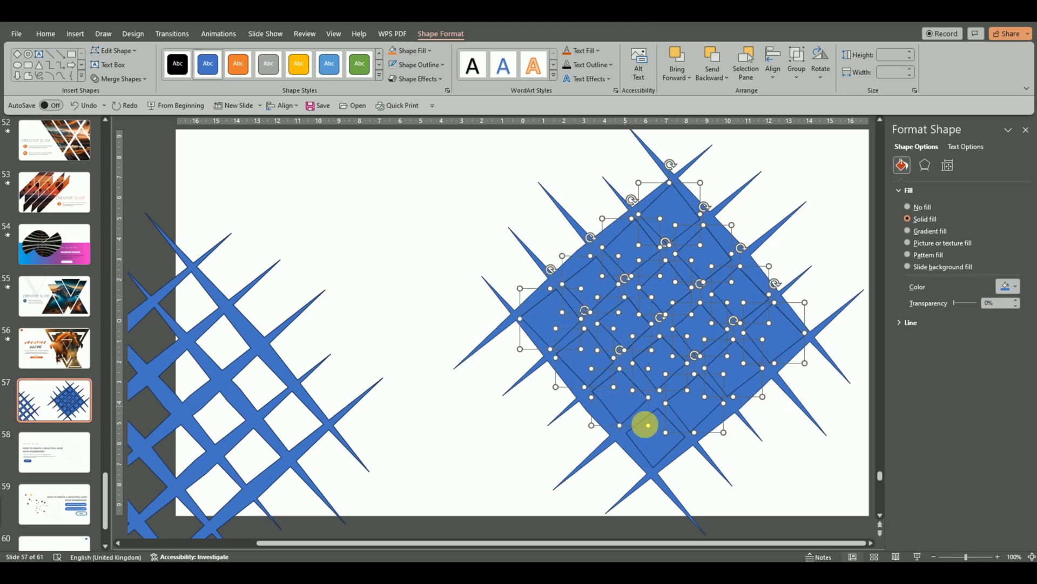
pyautogui.keyDown('shift'); pyautogui.click(665, 441); pyautogui.keyUp('shift')
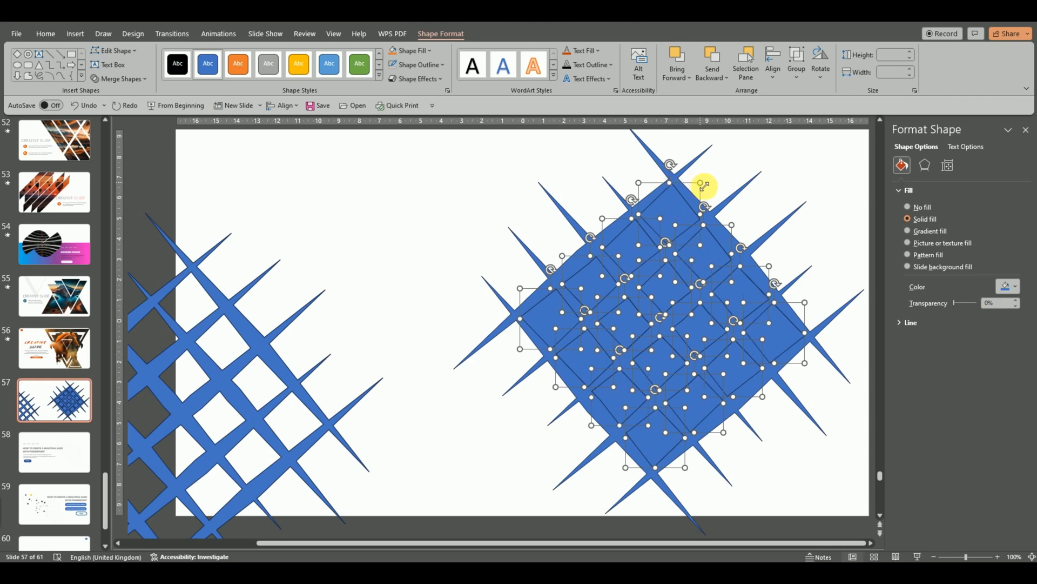
pyautogui.moveTo(702, 185)
pyautogui.mouseDown()
pyautogui.moveTo(691, 194)
pyautogui.moveTo(697, 207)
pyautogui.moveTo(691, 201)
pyautogui.mouseUp()
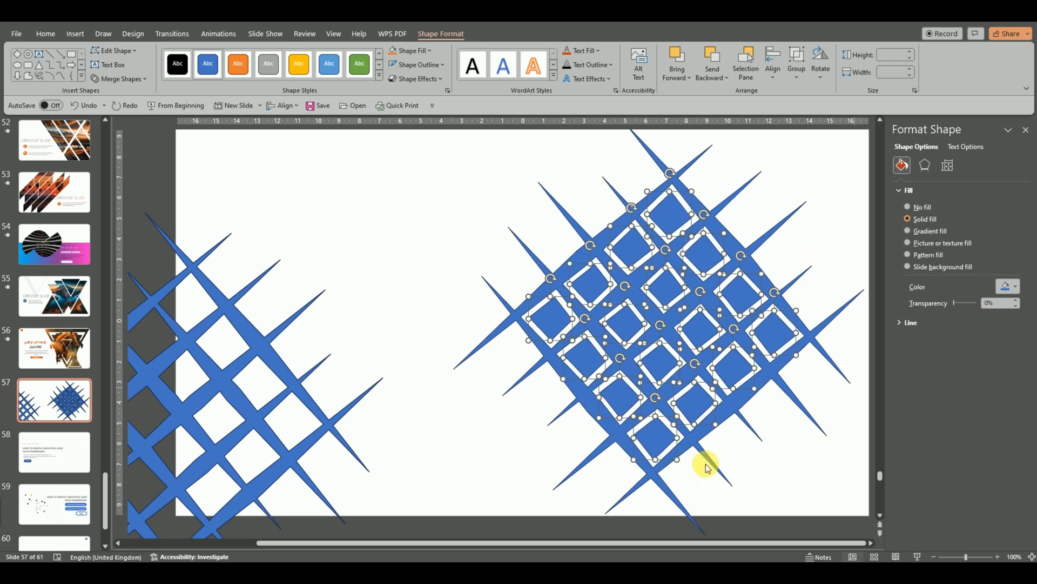
# - Merge the shrunken diamonds and the surrounding lattice frame into one shape with Union
pyautogui.keyDown('shift'); pyautogui.click(672, 493); pyautogui.keyUp('shift')
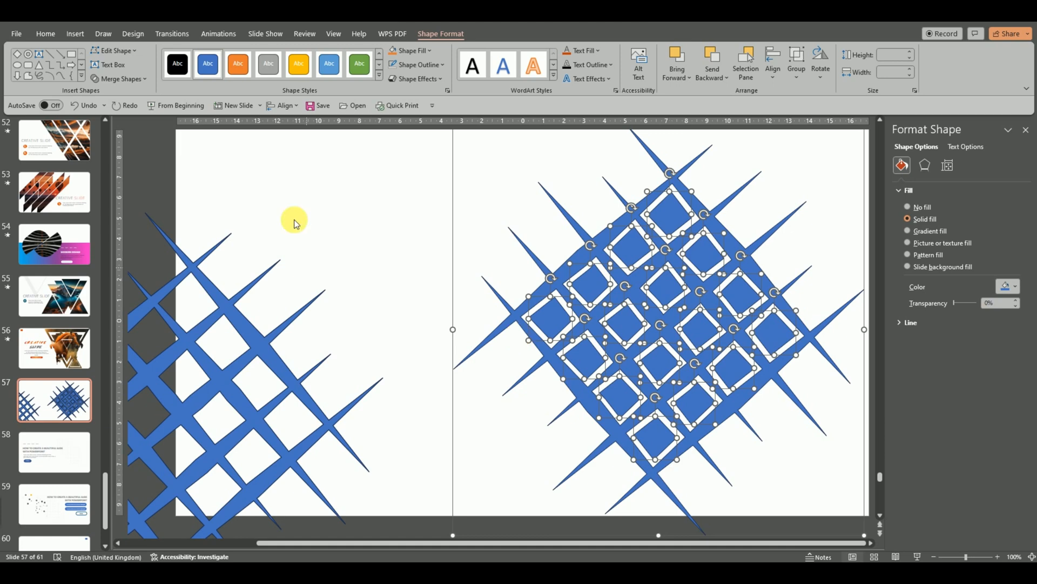
pyautogui.click(134, 78)
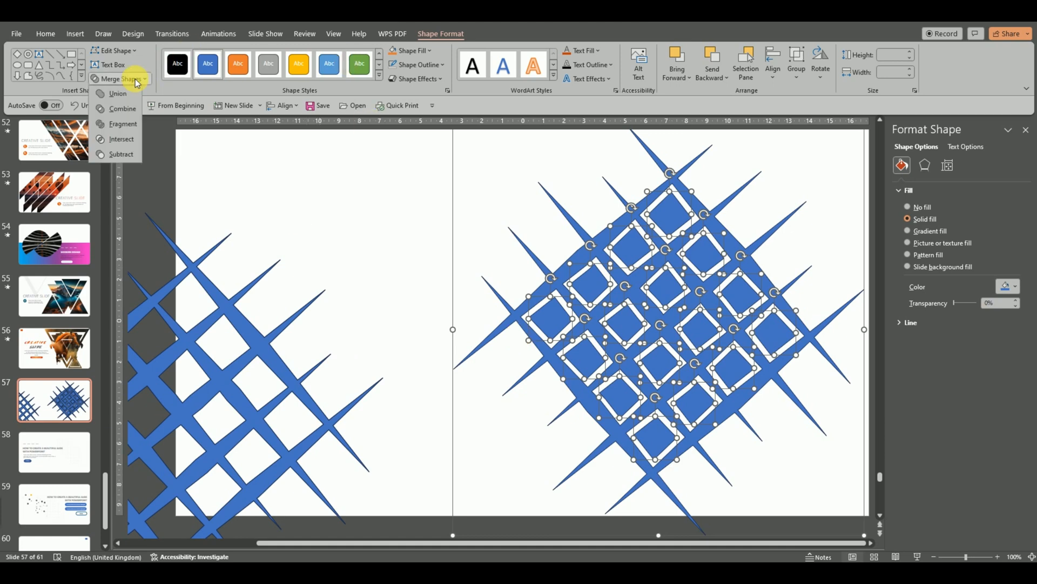
pyautogui.click(119, 95)
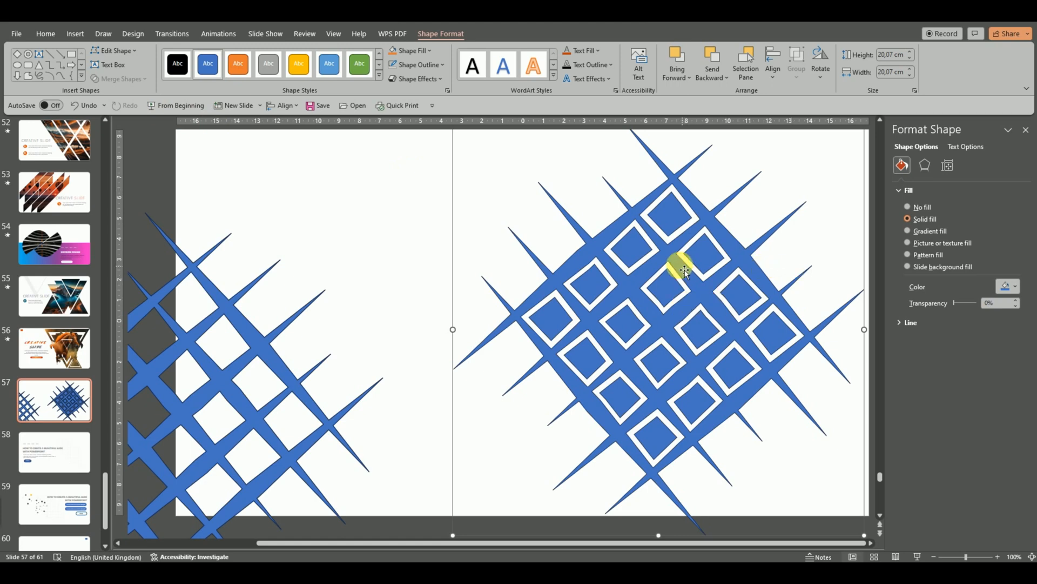
# - Move the merged lattice slightly upward so its spike tips overhang the slide's upper and lower edges
pyautogui.click(961, 556)
pyautogui.click(648, 319)
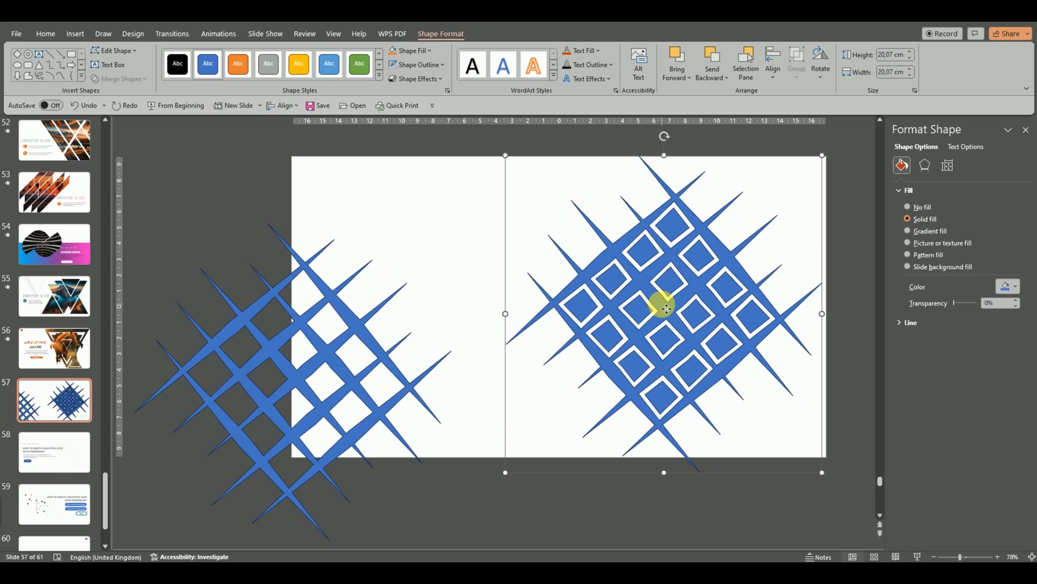
pyautogui.moveTo(667, 309); pyautogui.dragTo(666, 299)
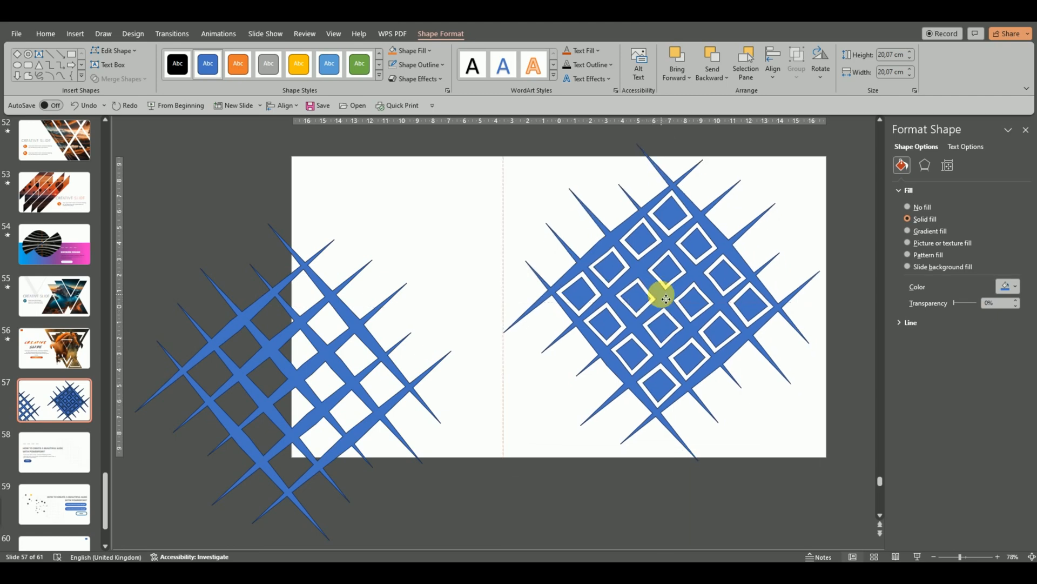
pyautogui.moveTo(667, 299); pyautogui.dragTo(667, 303)
pyautogui.click(730, 491)
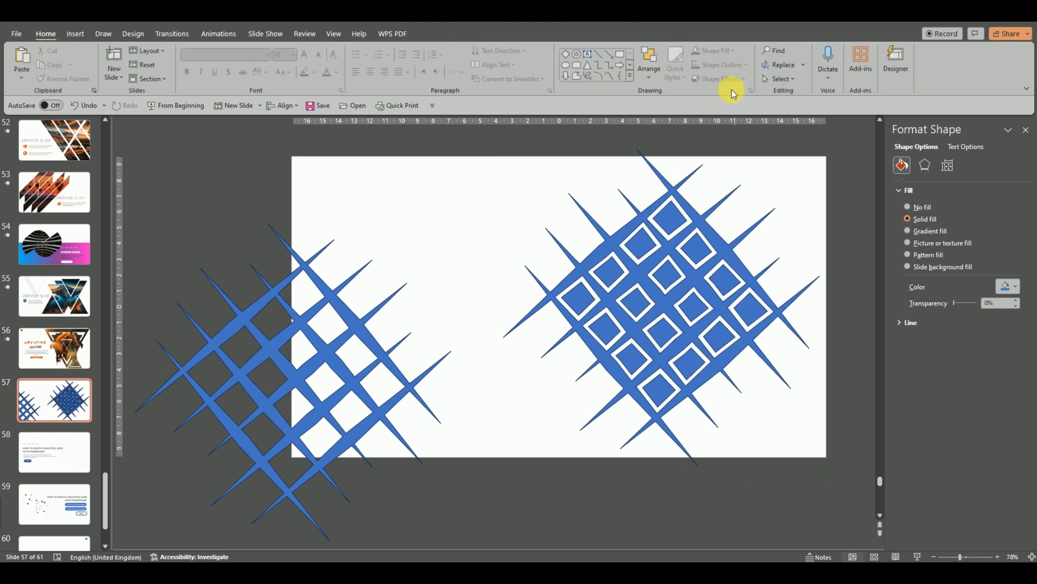
# - Draw a rectangle about 3.5 by 1.55 cm over the spike tip above the slide and duplicate it over the tip below
pyautogui.click(620, 55)
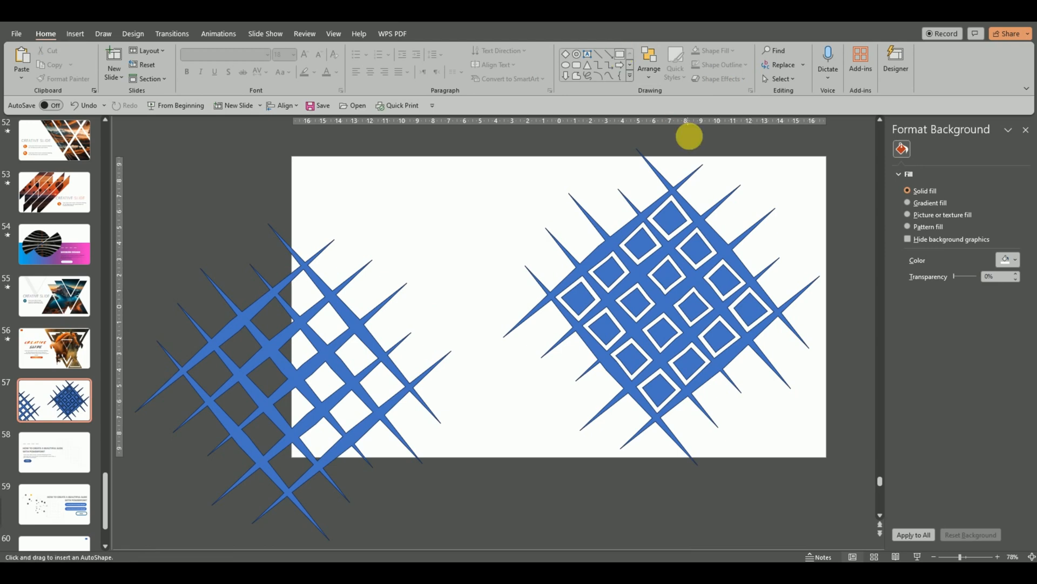
pyautogui.moveTo(617, 133); pyautogui.dragTo(672, 157)
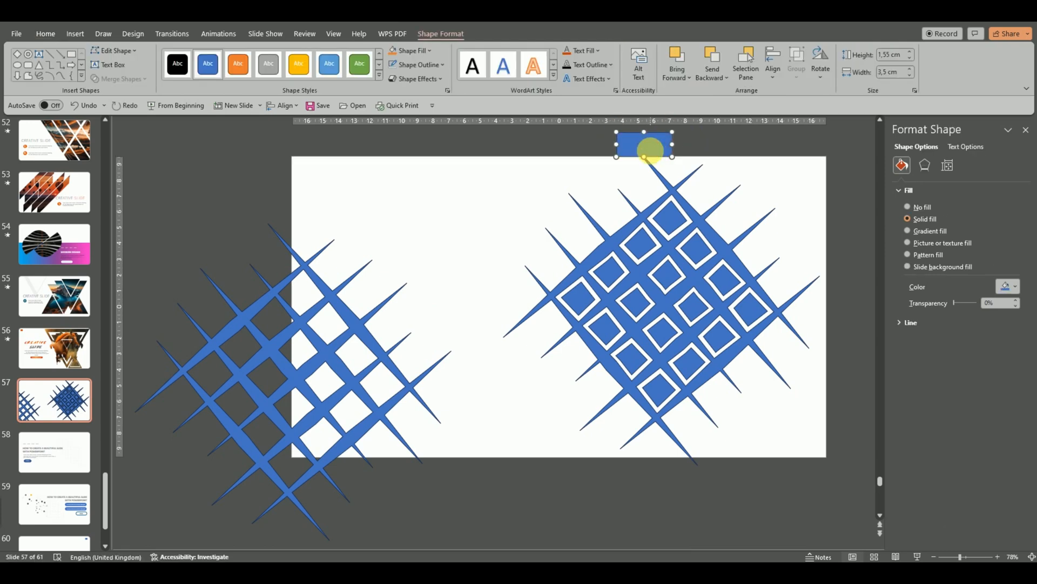
pyautogui.moveTo(643, 144); pyautogui.dragTo(698, 473)
# - Subtract the upper rectangle from the merged lattice to trim the spike at the slide's upper edge
pyautogui.click(662, 256)
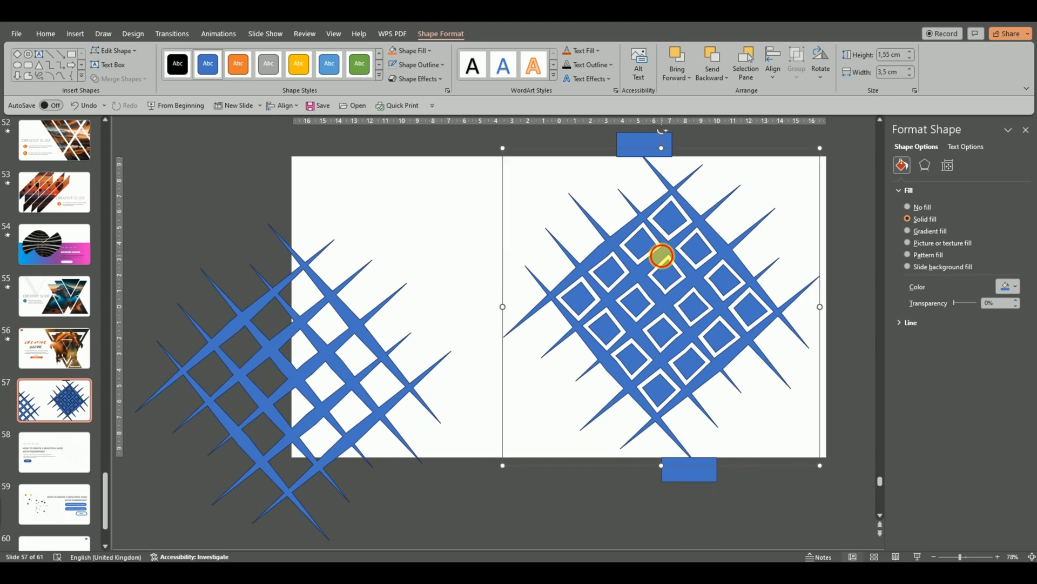
pyautogui.keyDown('shift'); pyautogui.click(622, 138); pyautogui.keyUp('shift')
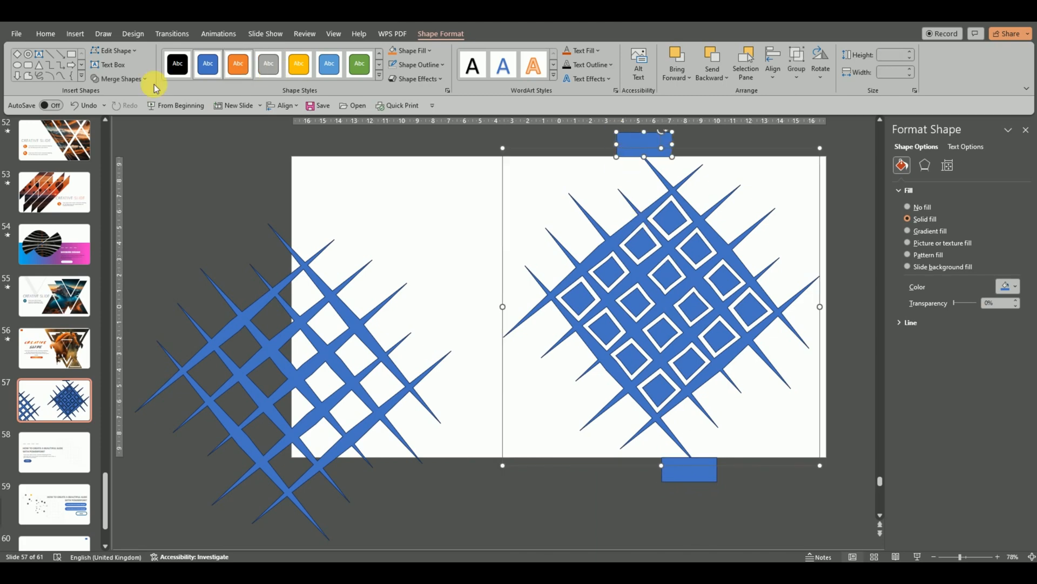
pyautogui.click(133, 79)
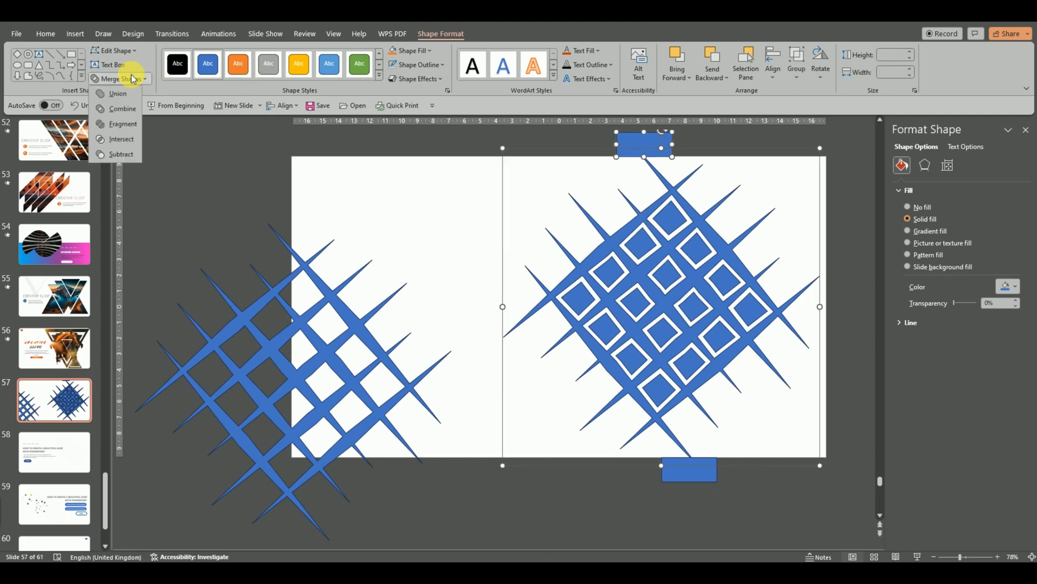
pyautogui.click(114, 155)
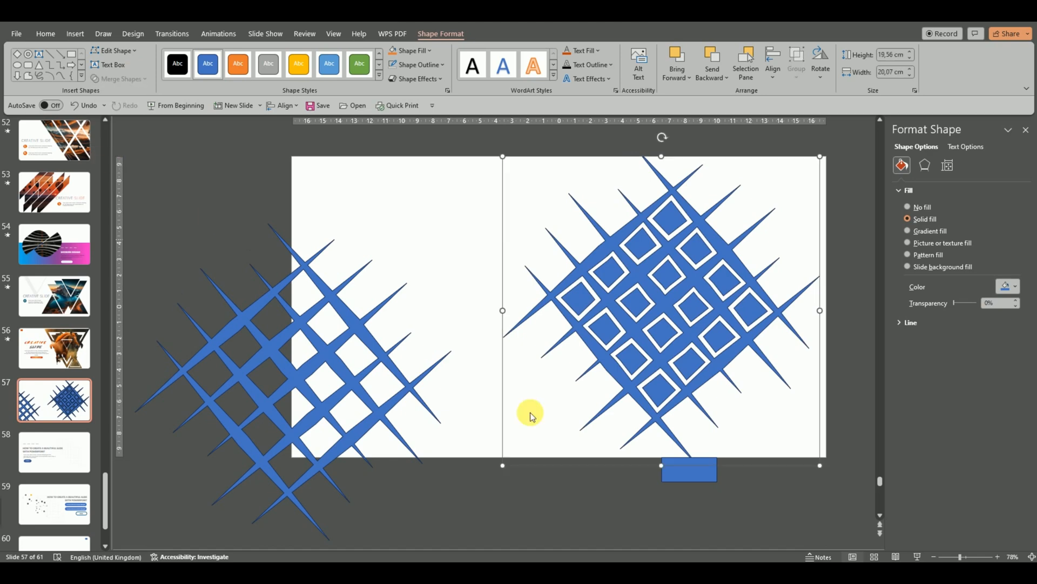
# - Subtract the lower rectangle from the merged lattice to trim the spike at the slide's lower edge
pyautogui.keyDown('shift'); pyautogui.click(688, 476); pyautogui.keyUp('shift')
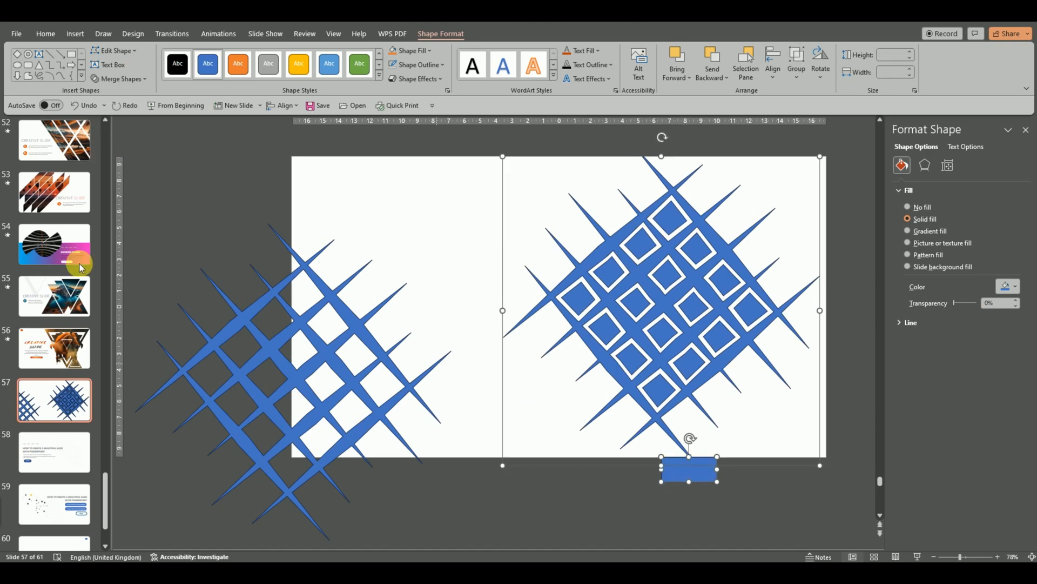
pyautogui.click(142, 80)
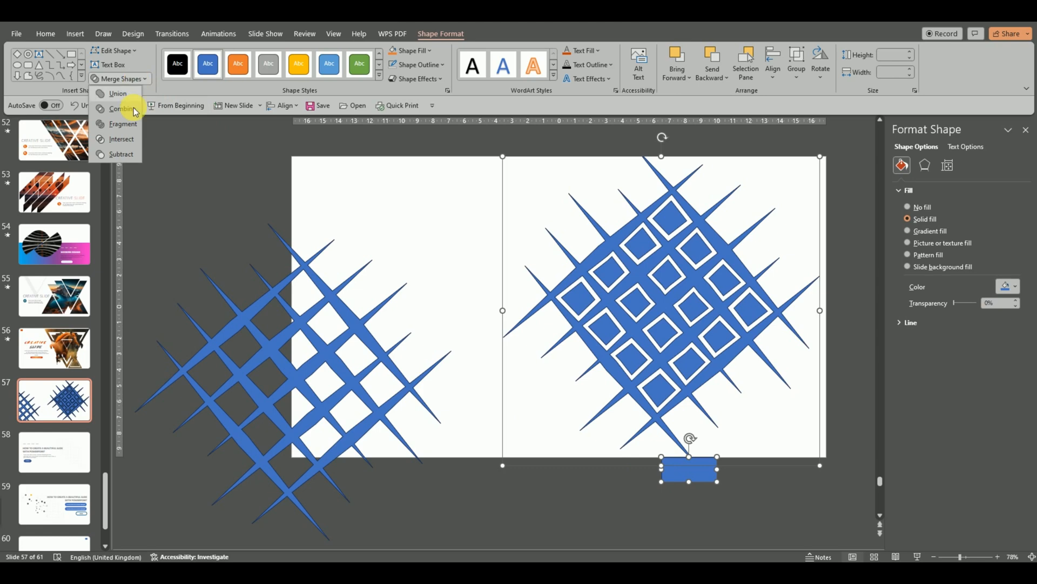
pyautogui.click(120, 155)
pyautogui.click(515, 505)
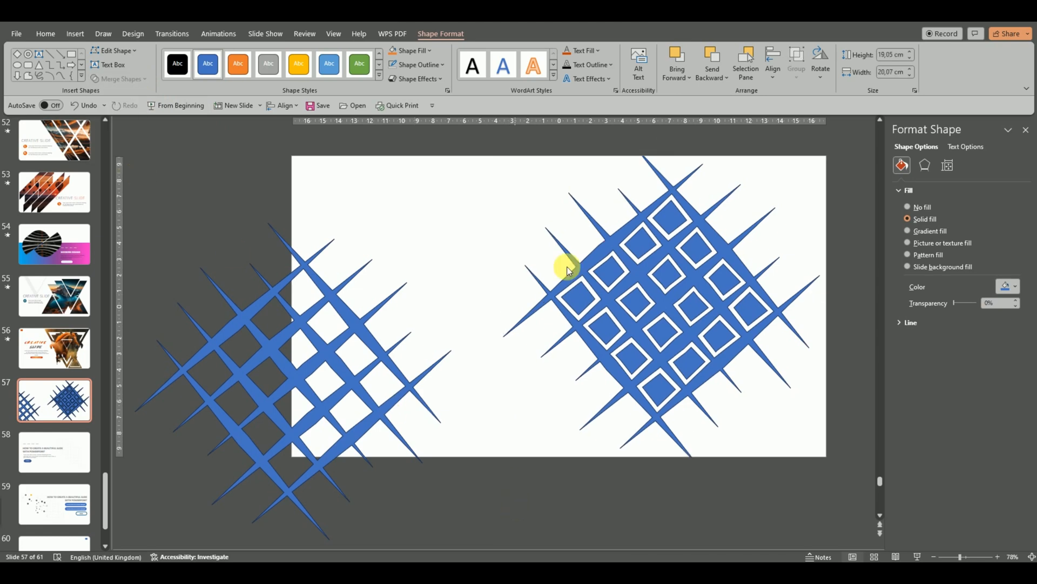
# - Copy the trimmed lattice shape with the inset diamonds to the clipboard
pyautogui.click(629, 241)
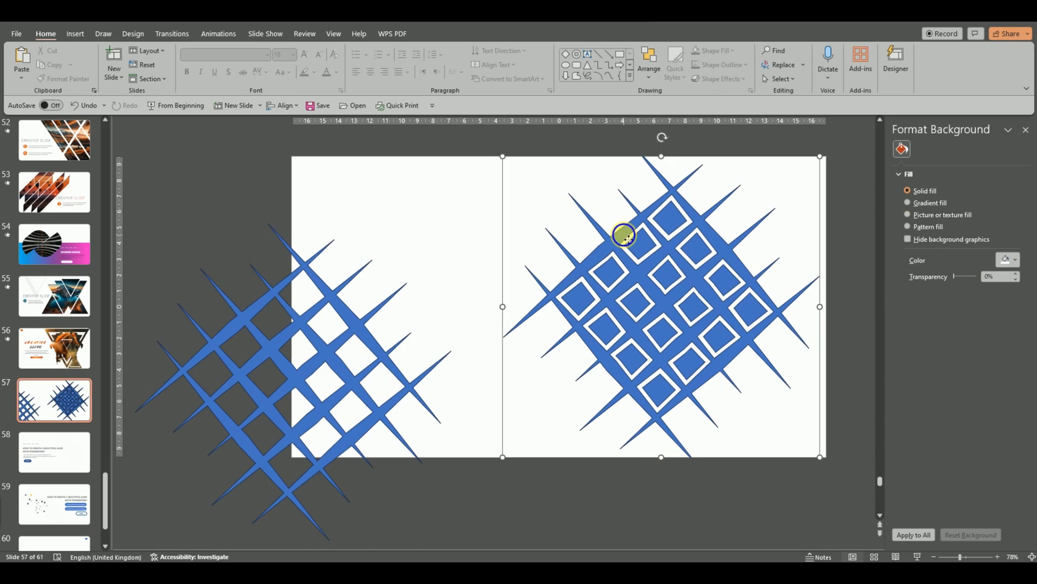
pyautogui.rightClick(625, 239)
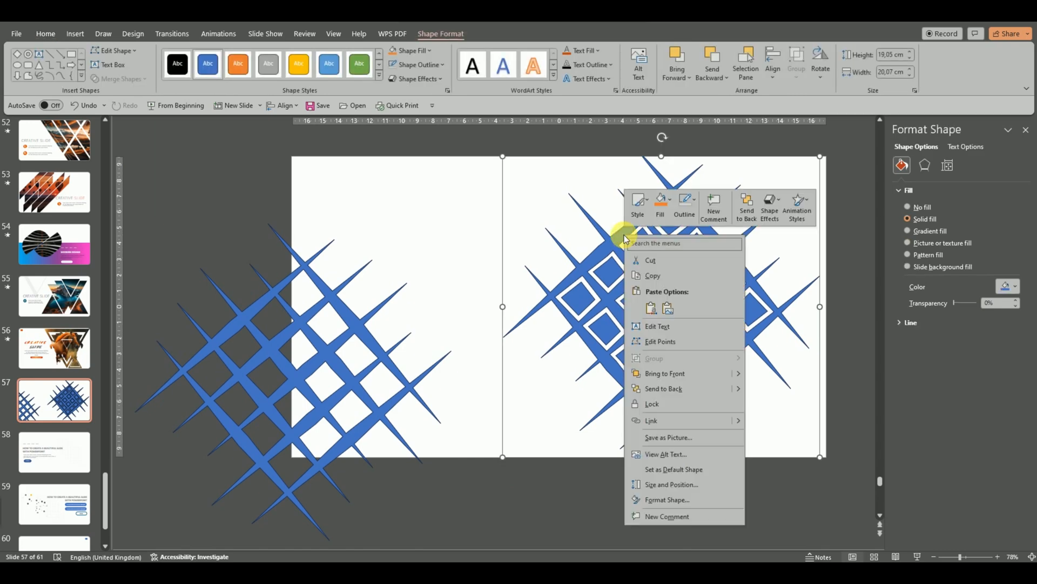
pyautogui.click(661, 276)
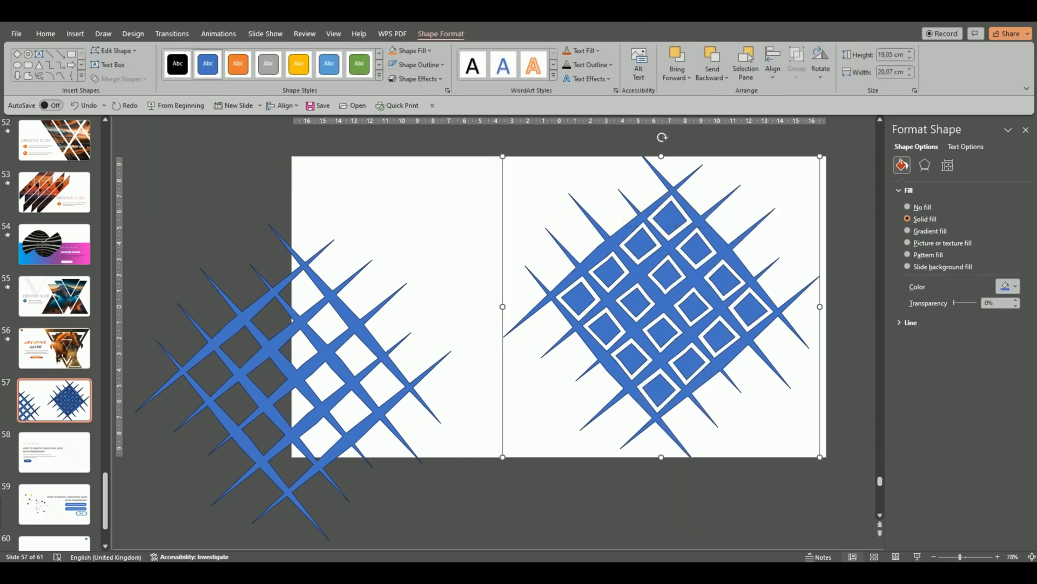
# - In the slide master, replace the picture placeholder on the last layout with the copied lattice shape
pyautogui.click(75, 36)
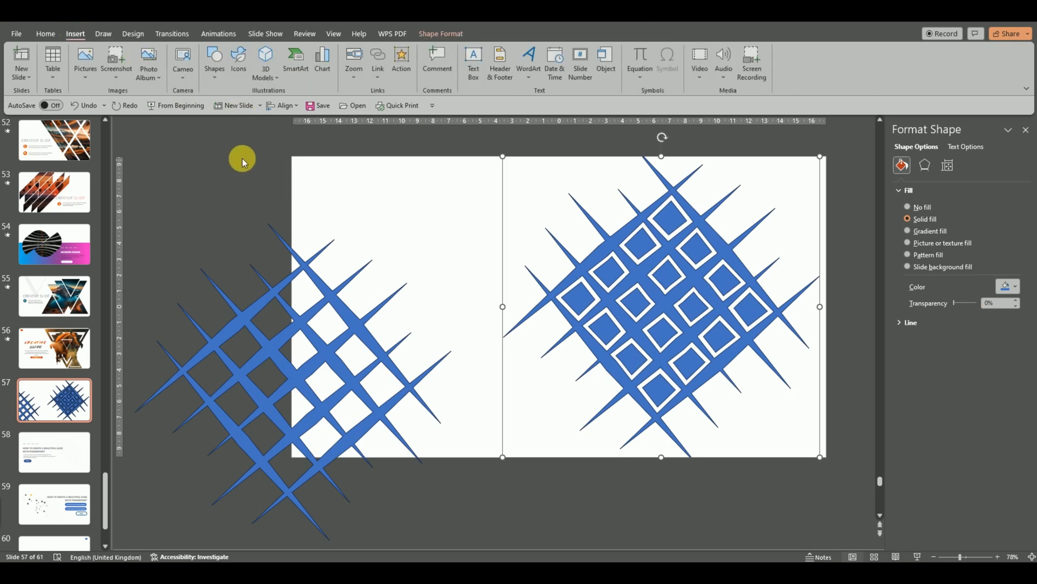
pyautogui.click(327, 35)
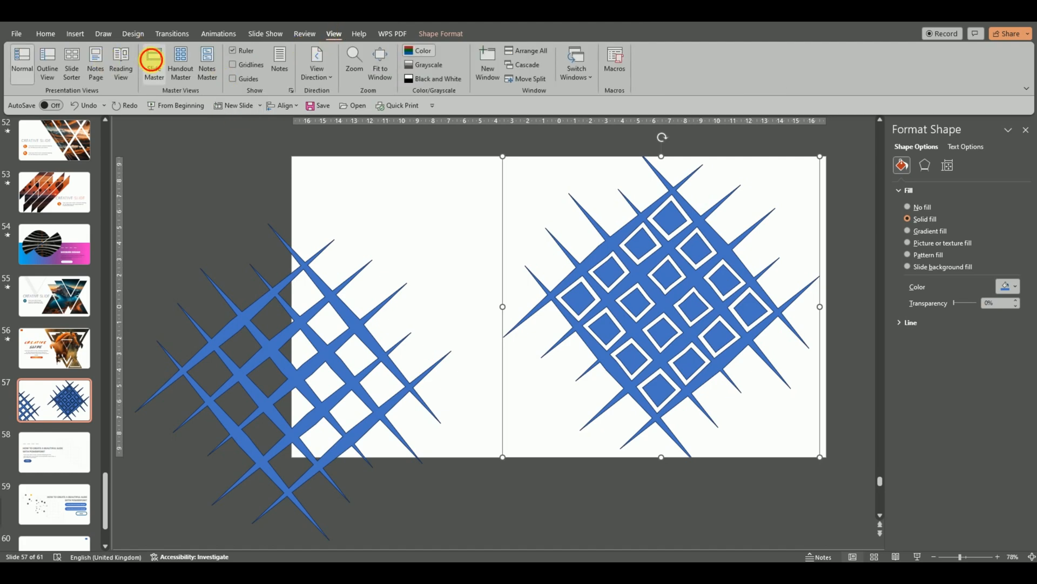
pyautogui.click(152, 60)
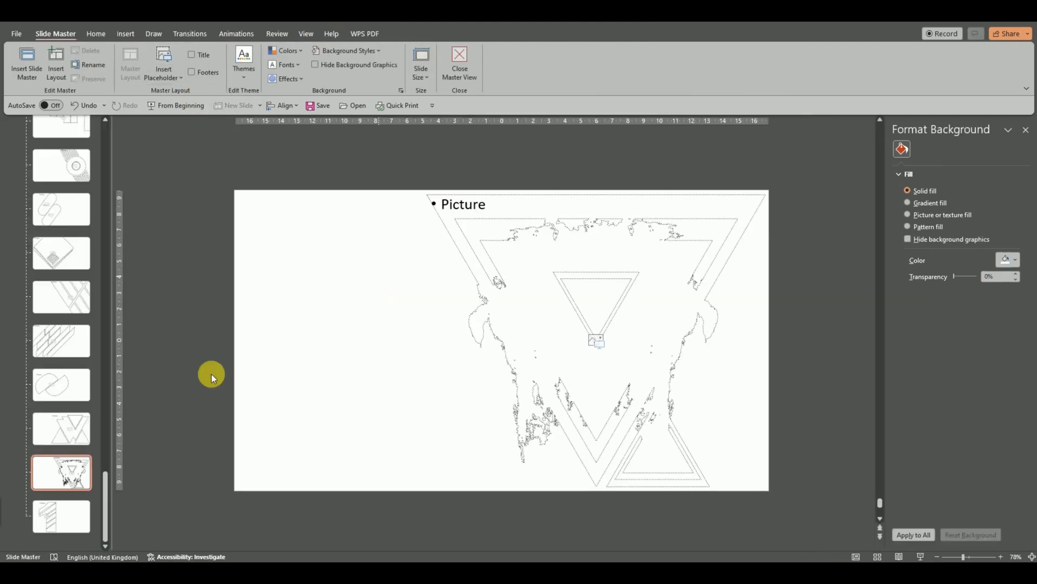
pyautogui.click(66, 512)
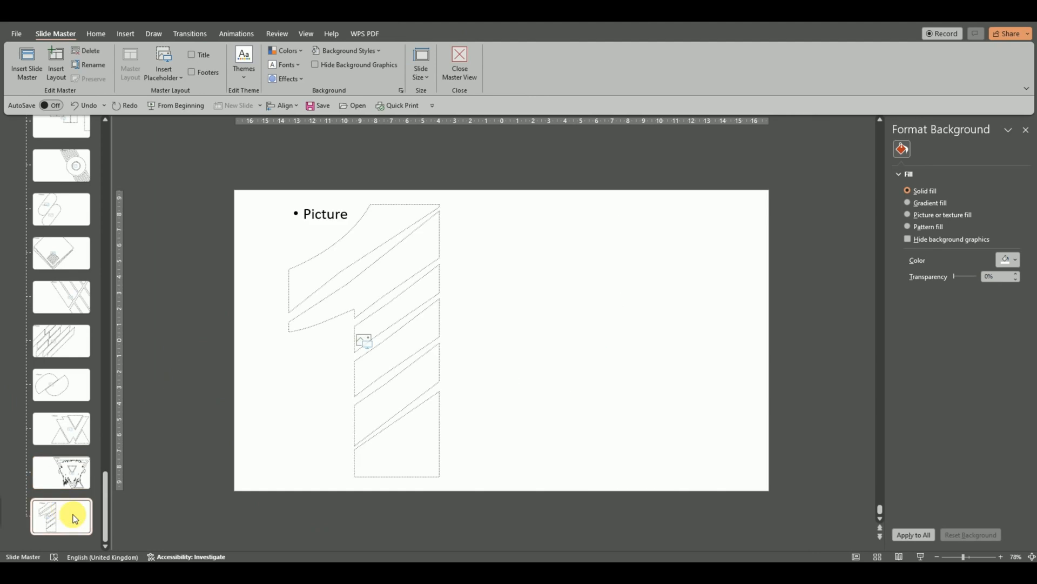
pyautogui.click(334, 295)
pyautogui.press('Delete')
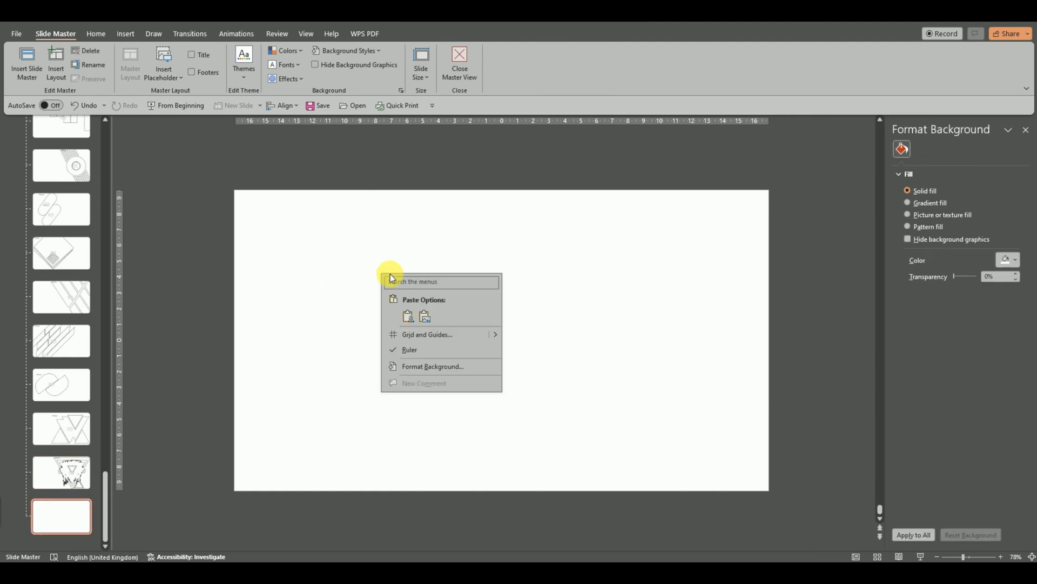
pyautogui.click(408, 317)
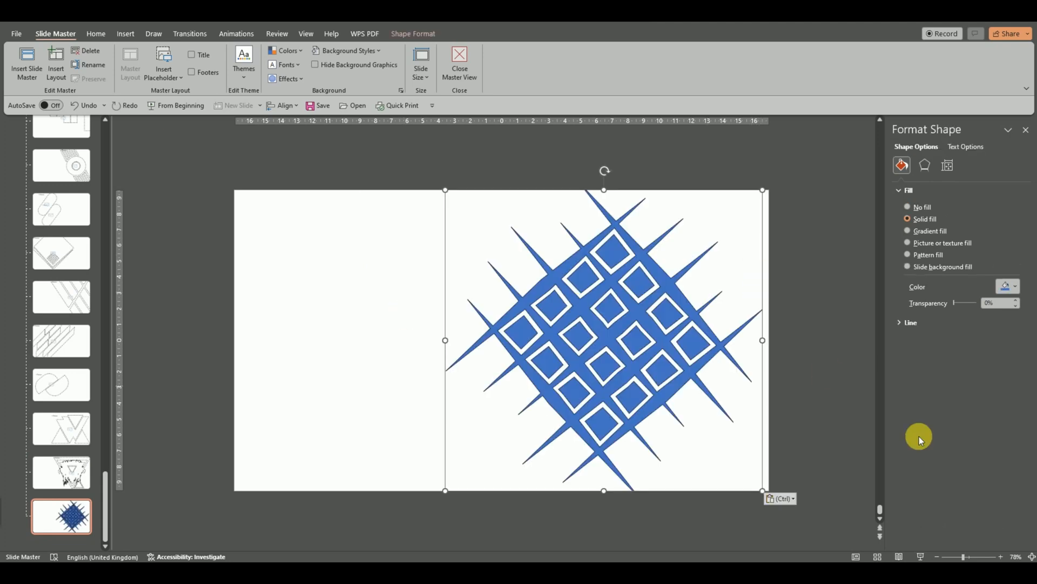
pyautogui.click(383, 287)
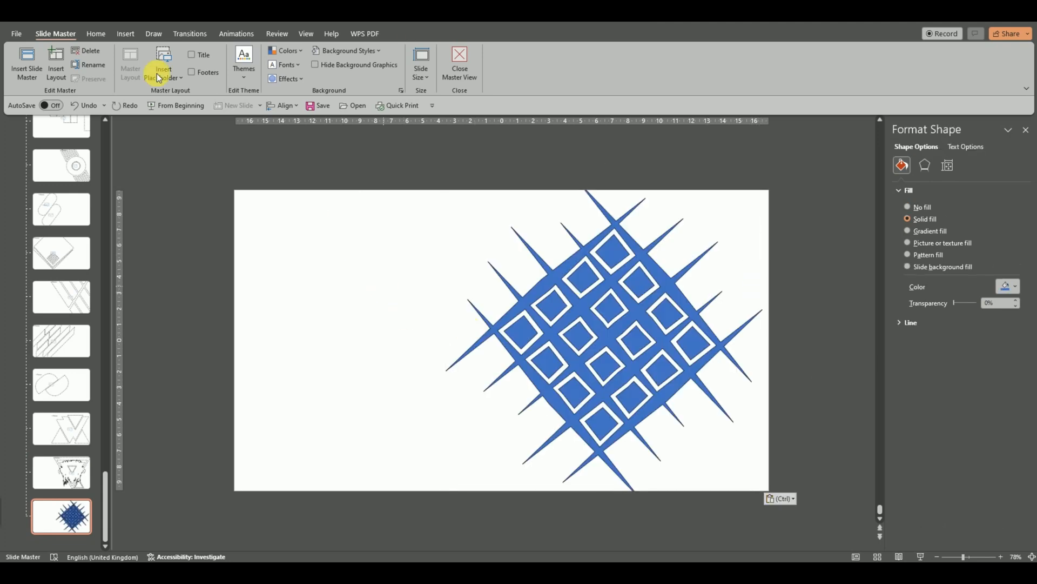
# - Add a picture placeholder about 24.03 cm high and 30.72 cm wide over the lattice and send it to the back
pyautogui.click(160, 79)
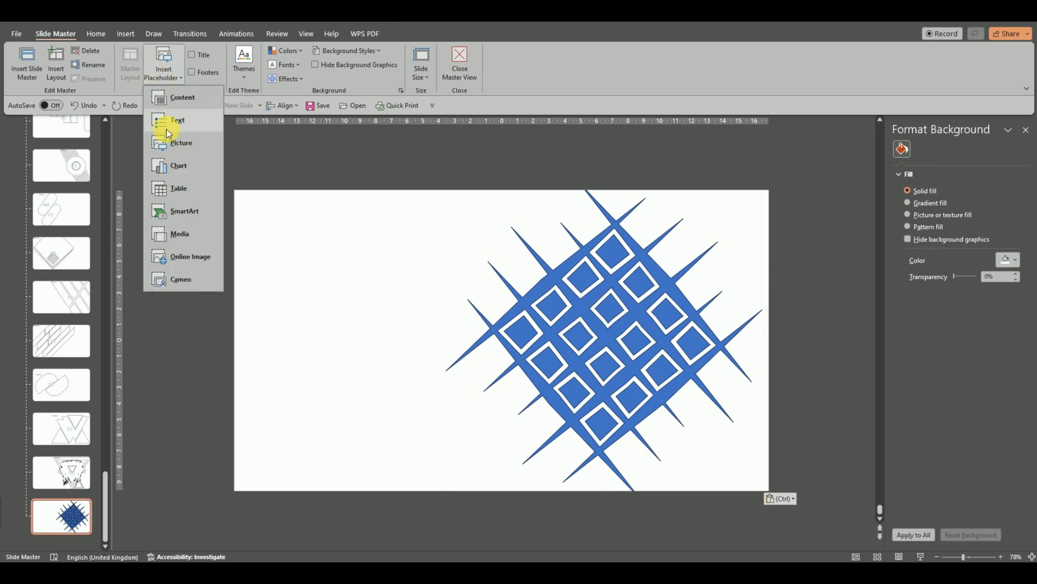
pyautogui.click(168, 146)
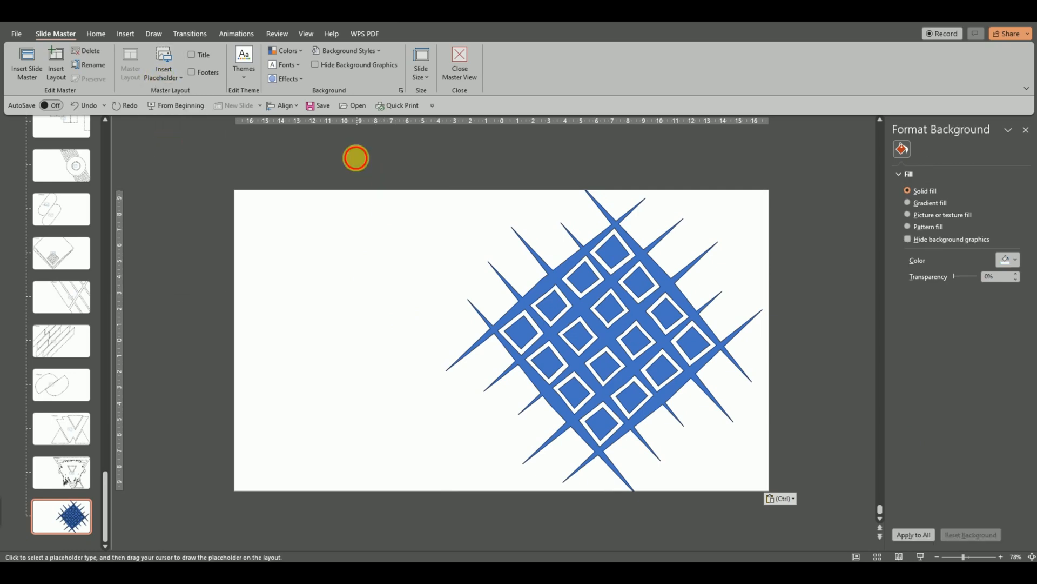
pyautogui.moveTo(355, 158); pyautogui.dragTo(840, 539)
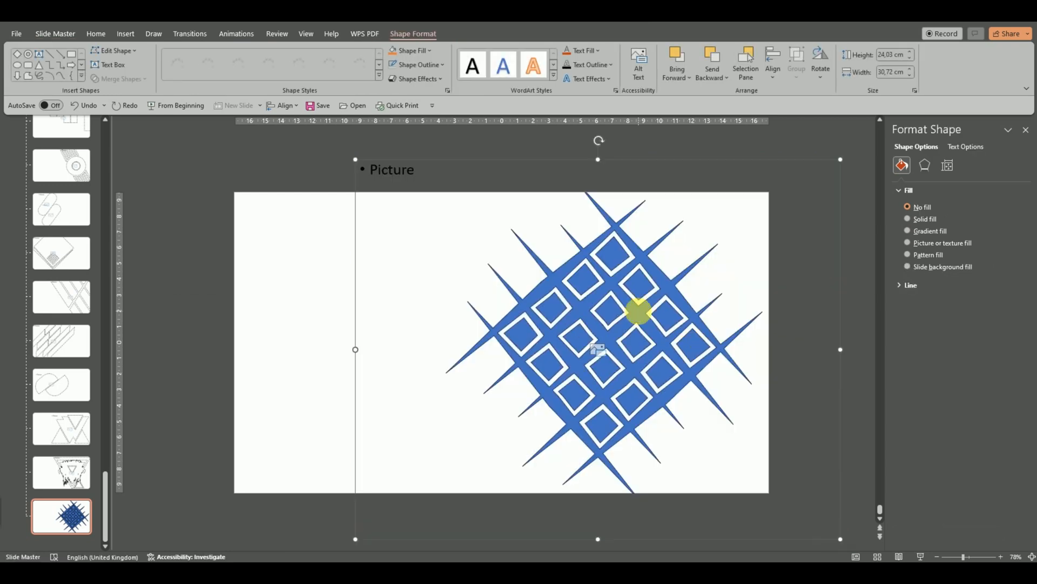
pyautogui.rightClick(639, 311)
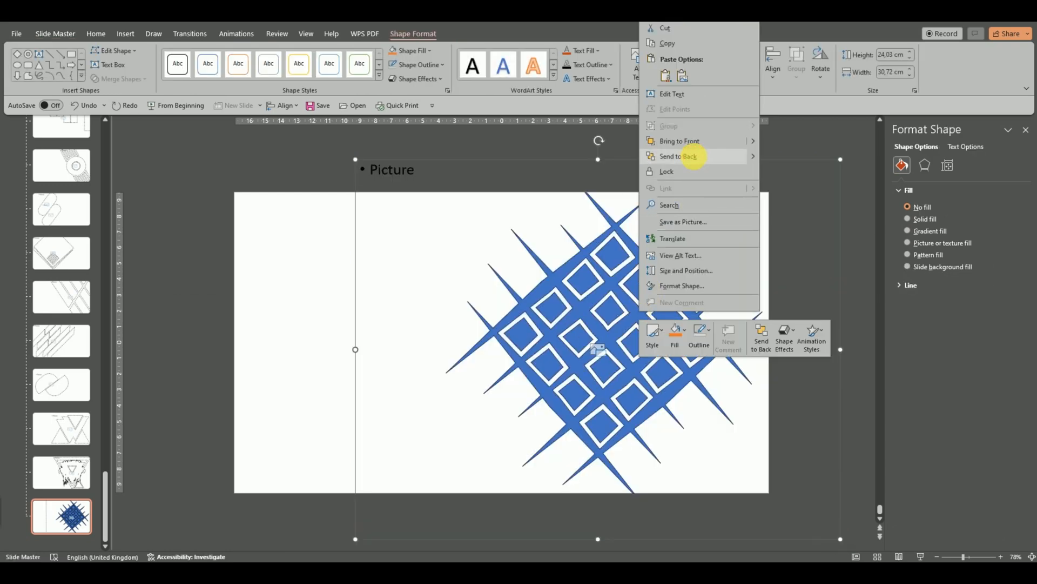
pyautogui.click(693, 156)
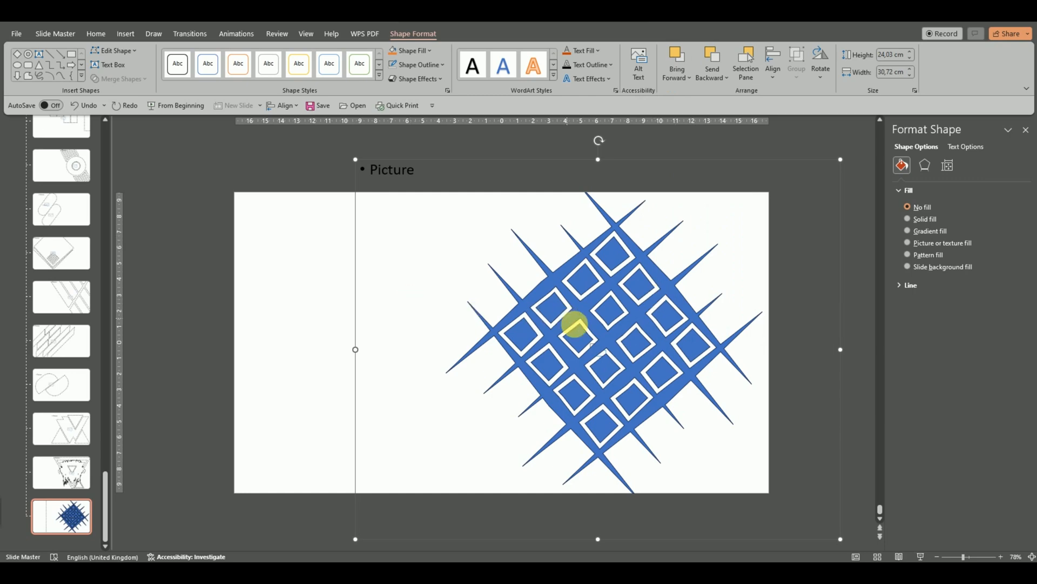
# - Intersect the picture placeholder with the lattice shape and close the slide master view
pyautogui.keyDown('shift'); pyautogui.click(581, 319); pyautogui.keyUp('shift')
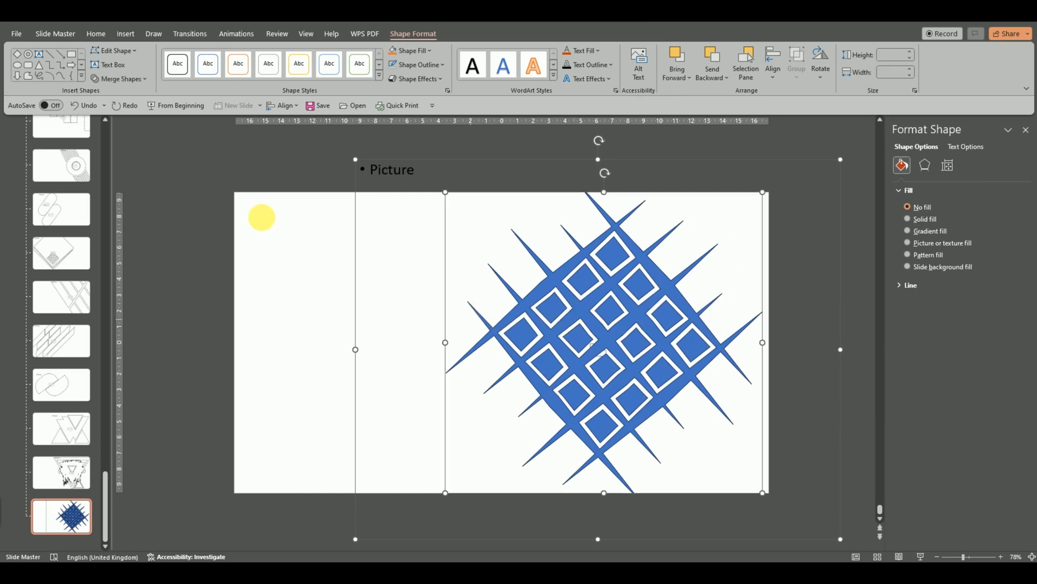
pyautogui.click(136, 81)
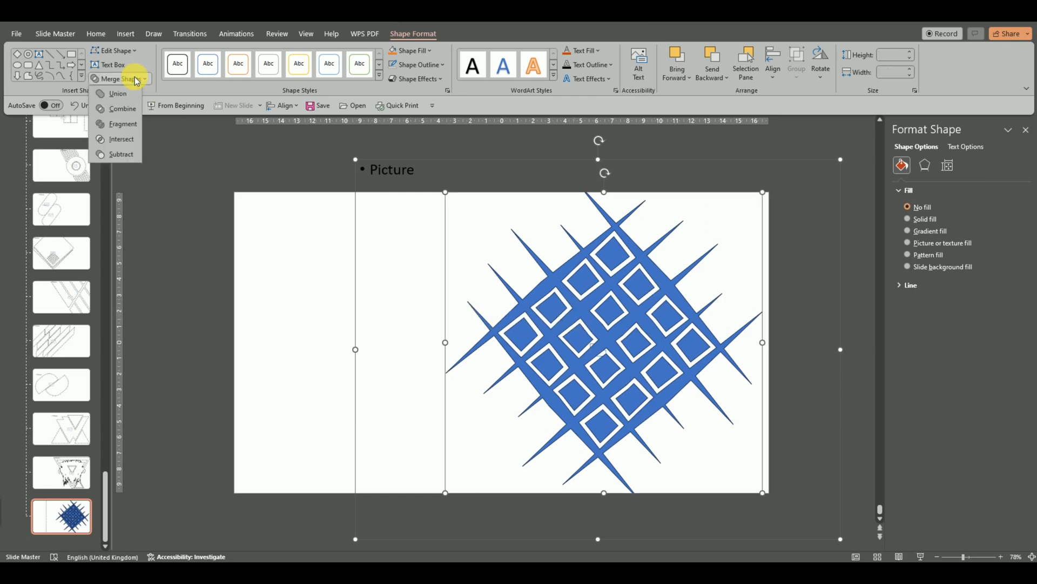
pyautogui.click(129, 143)
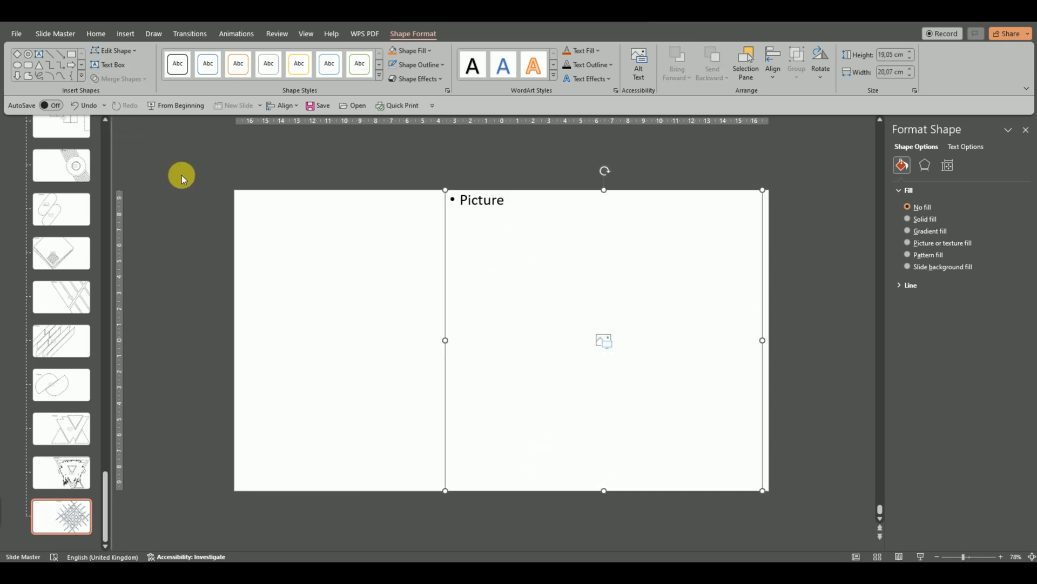
pyautogui.click(377, 275)
pyautogui.click(406, 282)
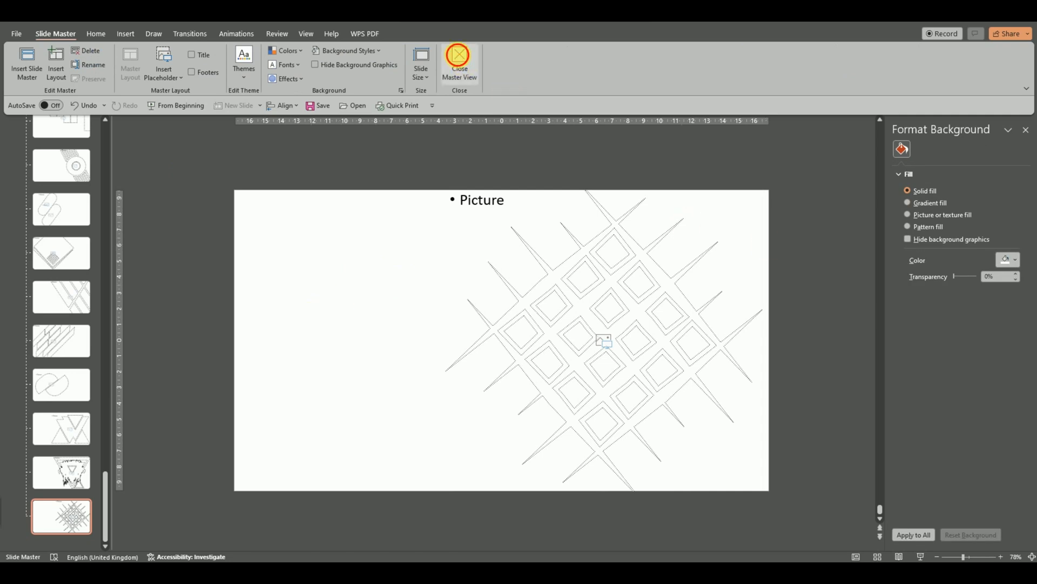
pyautogui.click(458, 55)
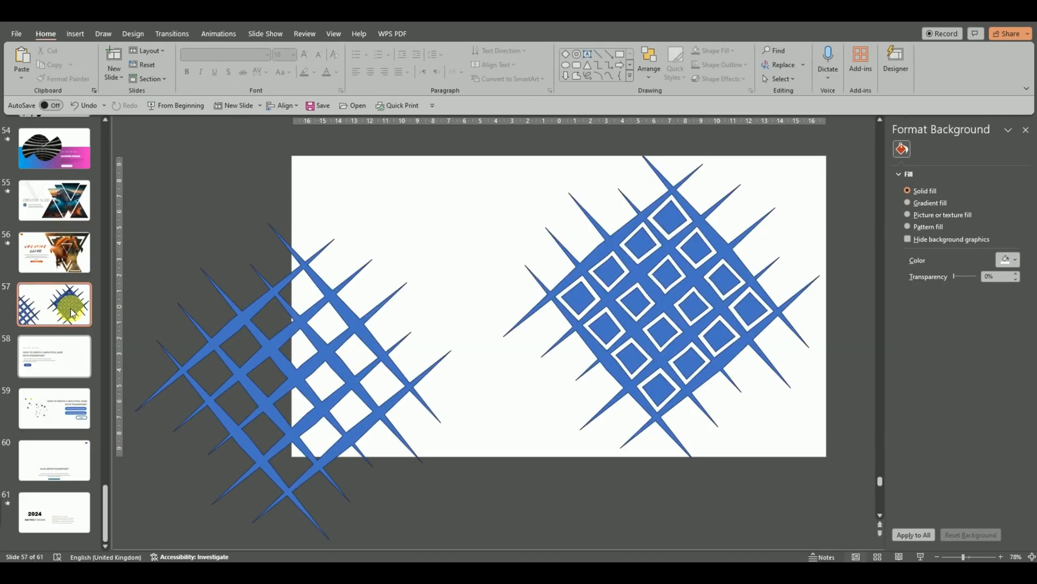
# - Insert a new slide after slide 56 using the 53_Custom Layout and open it
pyautogui.click(71, 310)
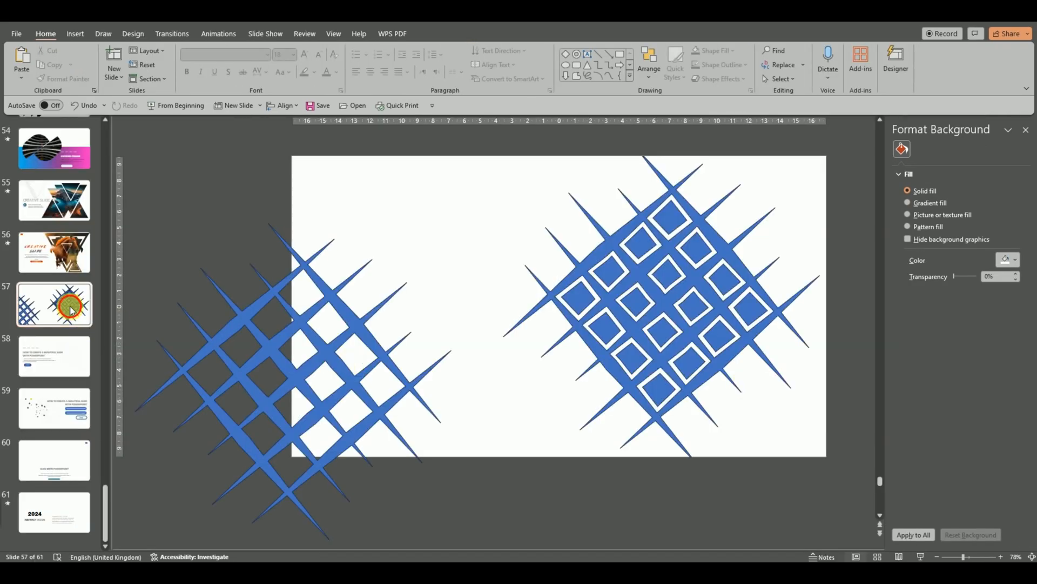
pyautogui.click(68, 264)
pyautogui.click(145, 78)
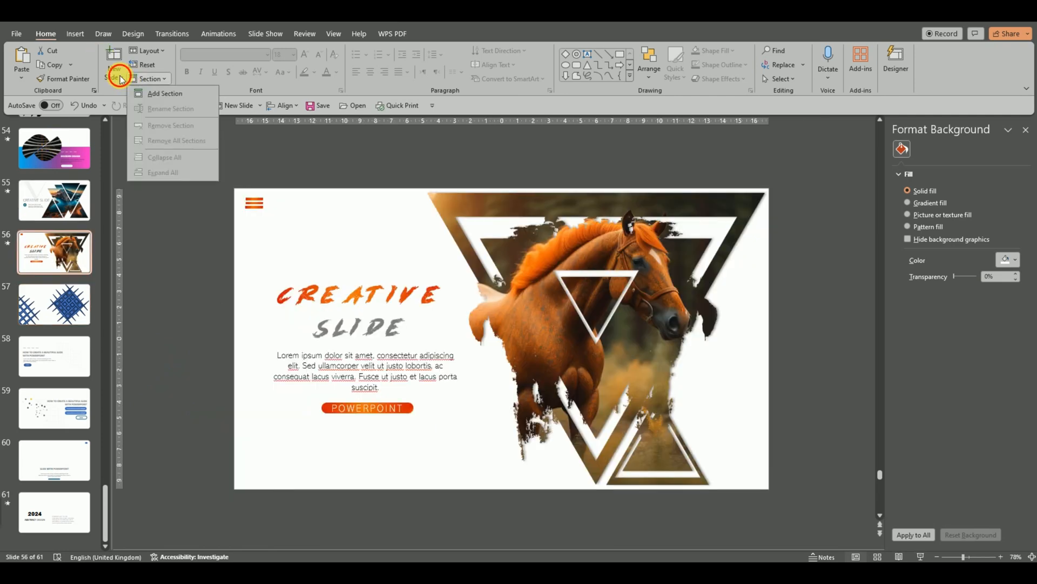
pyautogui.click(117, 75)
pyautogui.click(115, 73)
pyautogui.scroll(-3, 411, 260)
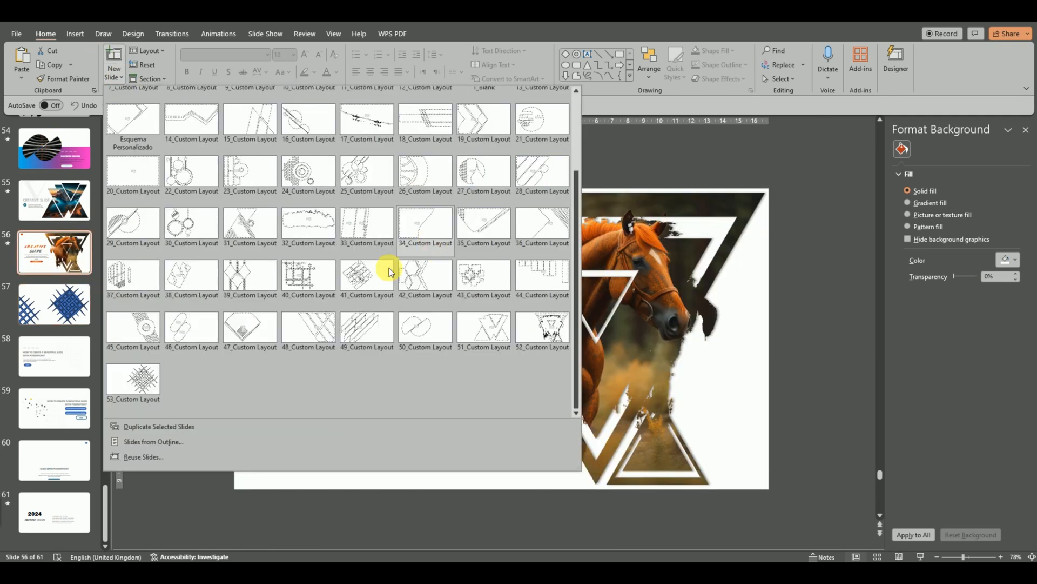
pyautogui.click(133, 378)
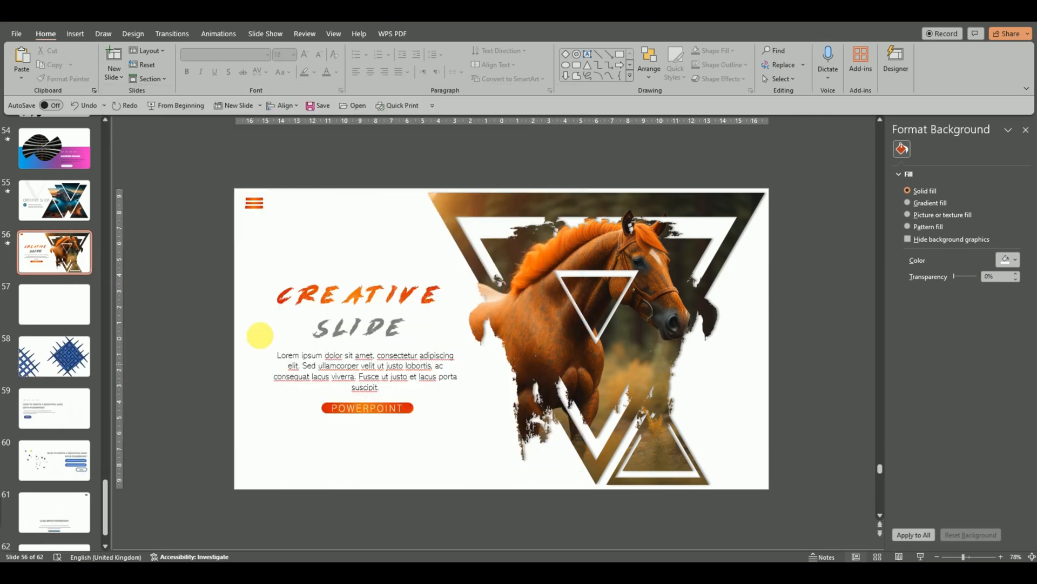
pyautogui.click(53, 300)
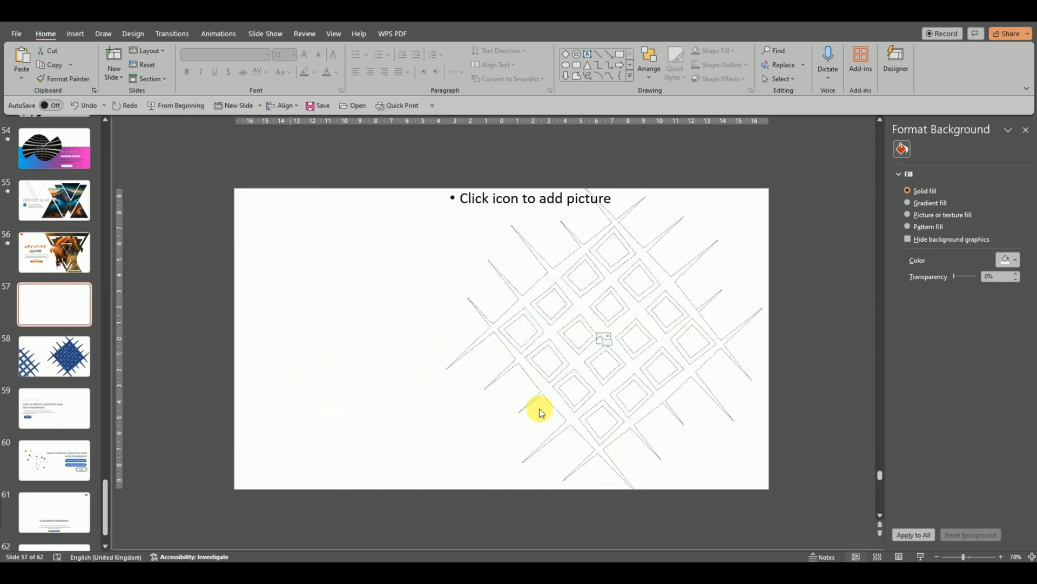
# - Fill the lattice placeholder with the picture tianjin-2185510_1280 and slightly shift the image within its crop frame
pyautogui.click(1001, 557)
pyautogui.click(1001, 556)
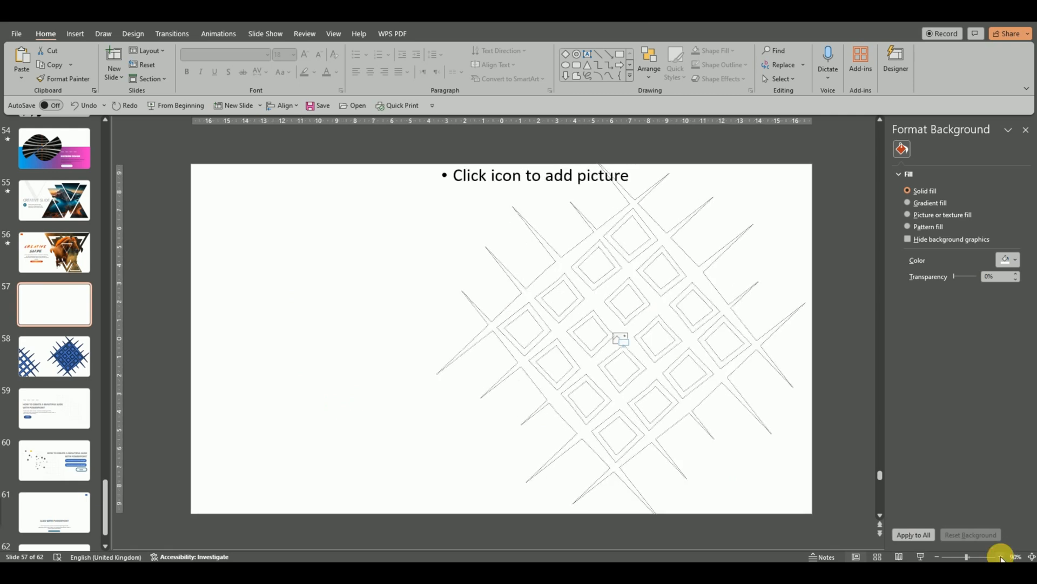
pyautogui.click(1001, 557)
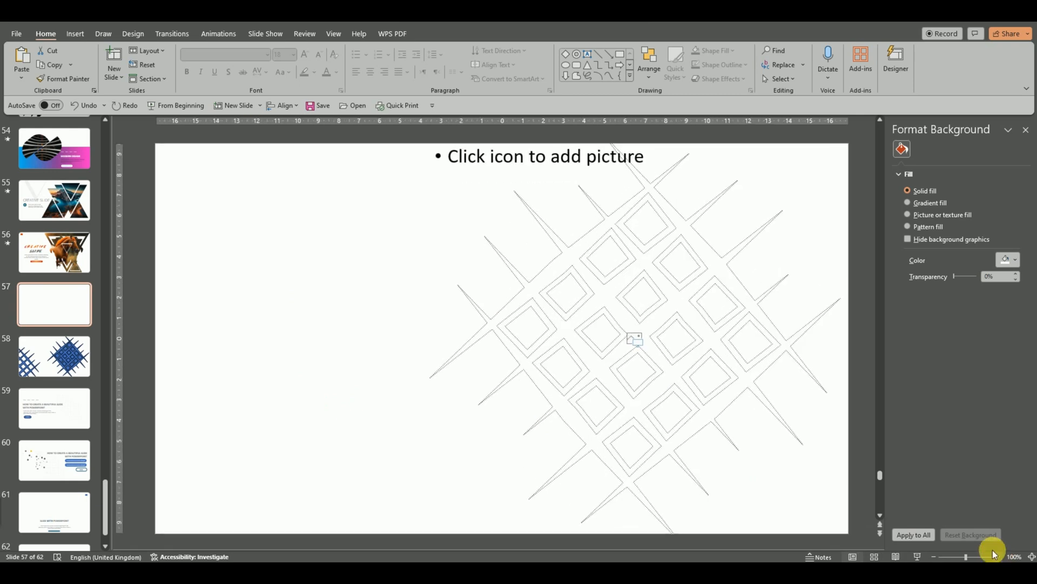
pyautogui.click(634, 338)
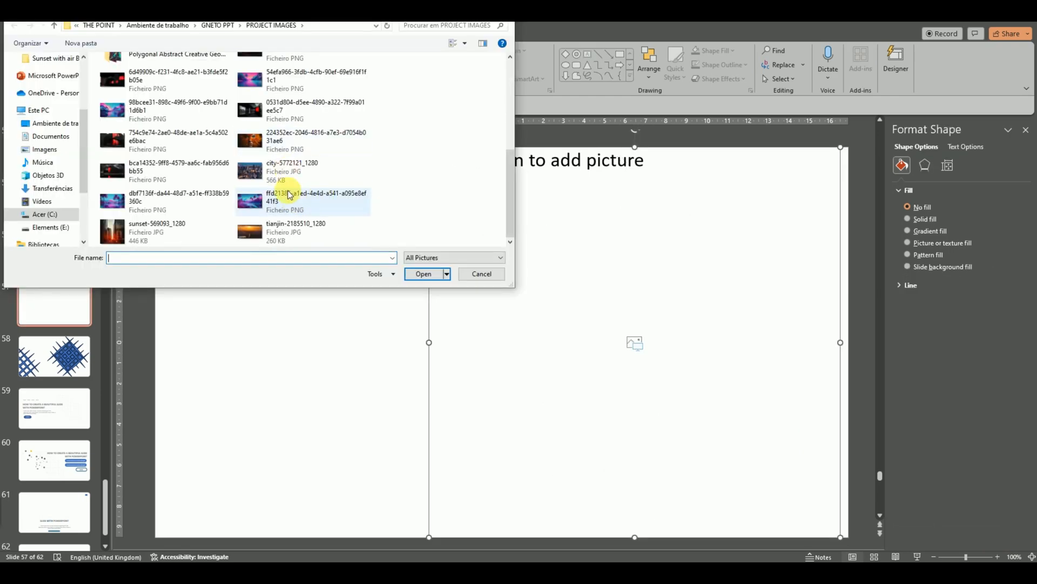
pyautogui.doubleClick(250, 229)
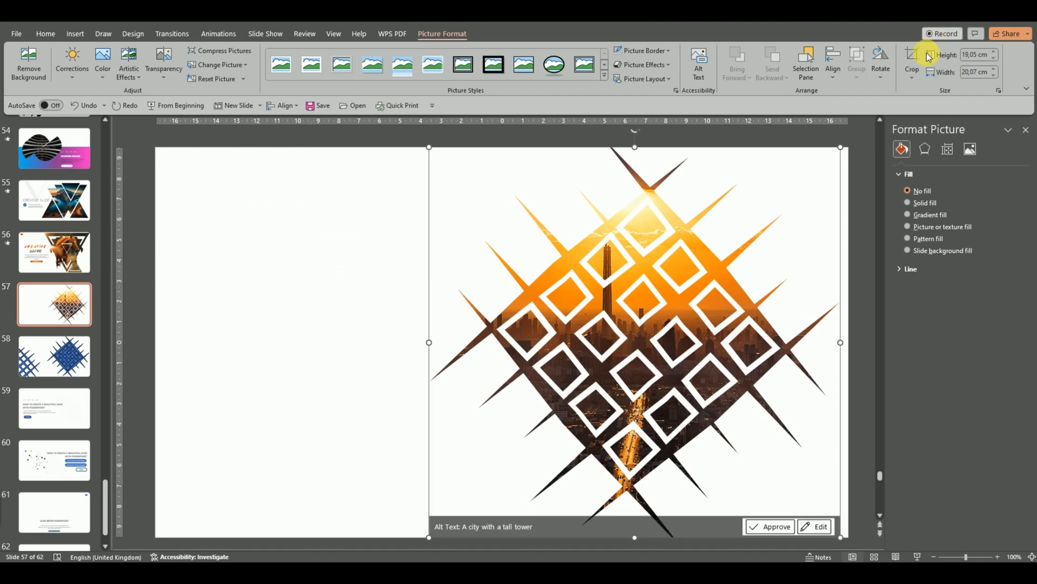
pyautogui.click(912, 62)
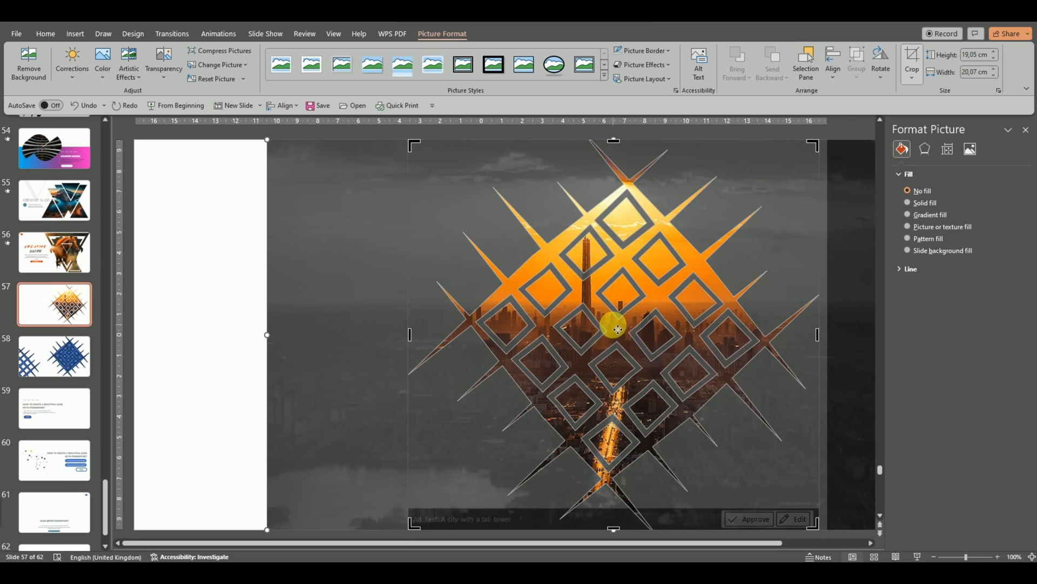
pyautogui.moveTo(619, 330); pyautogui.dragTo(616, 326)
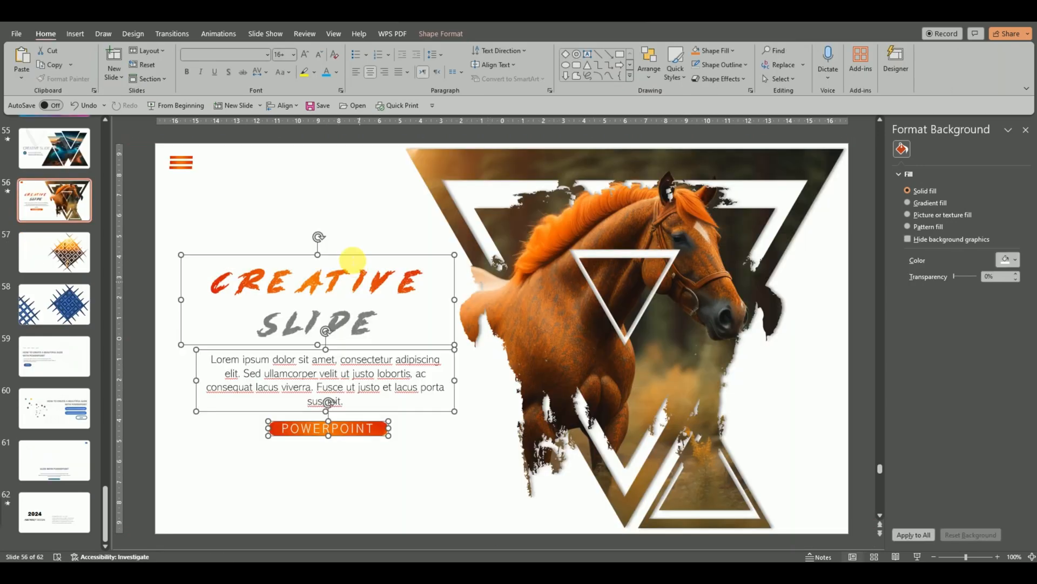
# - Paste the copied title, body text and POWERPOINT label from slide 56 onto slide 57 and move them slightly down and left
pyautogui.press('pagedown')
pyautogui.hotkey('ctrl', 'v')
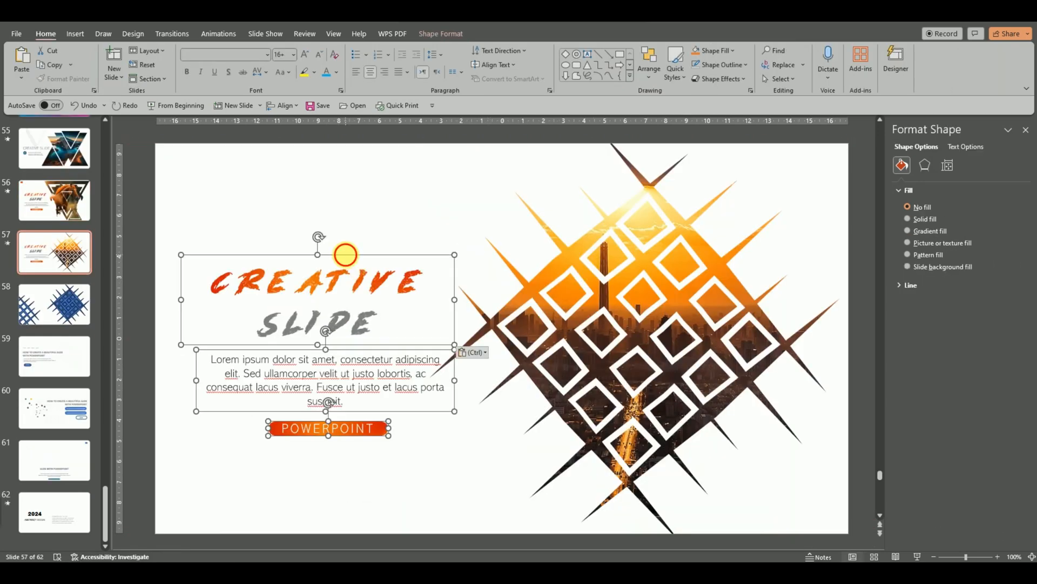
pyautogui.moveTo(347, 250); pyautogui.dragTo(336, 278)
# - Change the CREATIVE SLIDE title to the serif font Bookman Old Style in regular weight
pyautogui.click(359, 295)
pyautogui.click(267, 54)
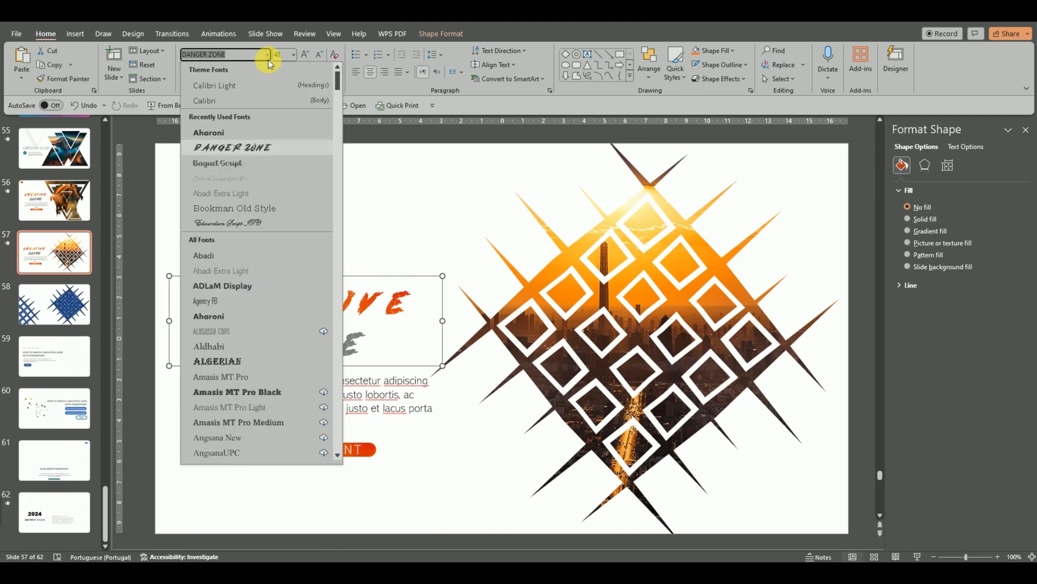
pyautogui.click(227, 139)
pyautogui.click(186, 72)
pyautogui.click(270, 486)
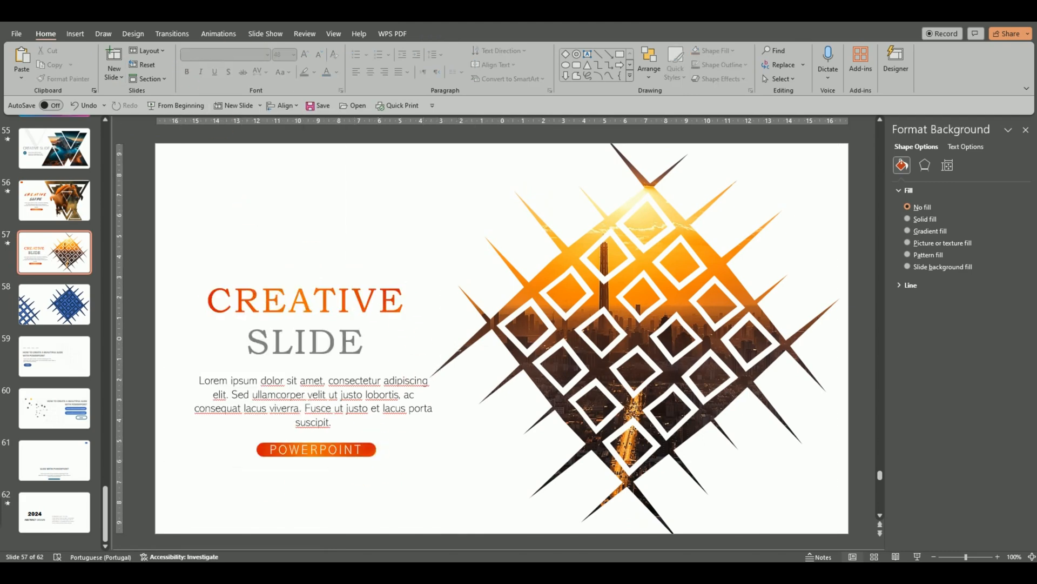
# - Copy the plain lattice shape without inset diamonds from slide 58 and return to slide 57
pyautogui.click(56, 306)
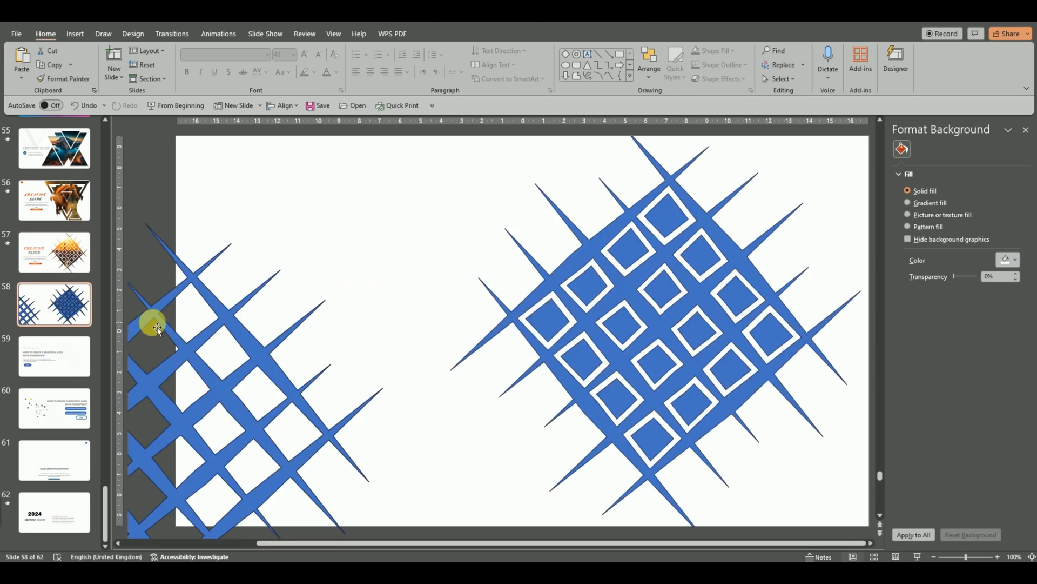
pyautogui.click(228, 319)
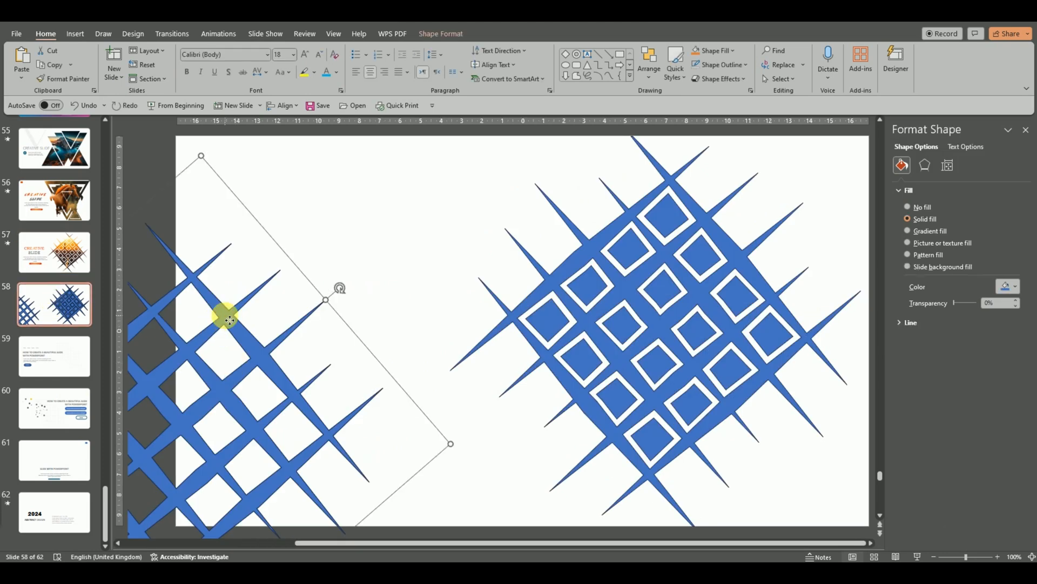
pyautogui.rightClick(226, 319)
pyautogui.click(261, 67)
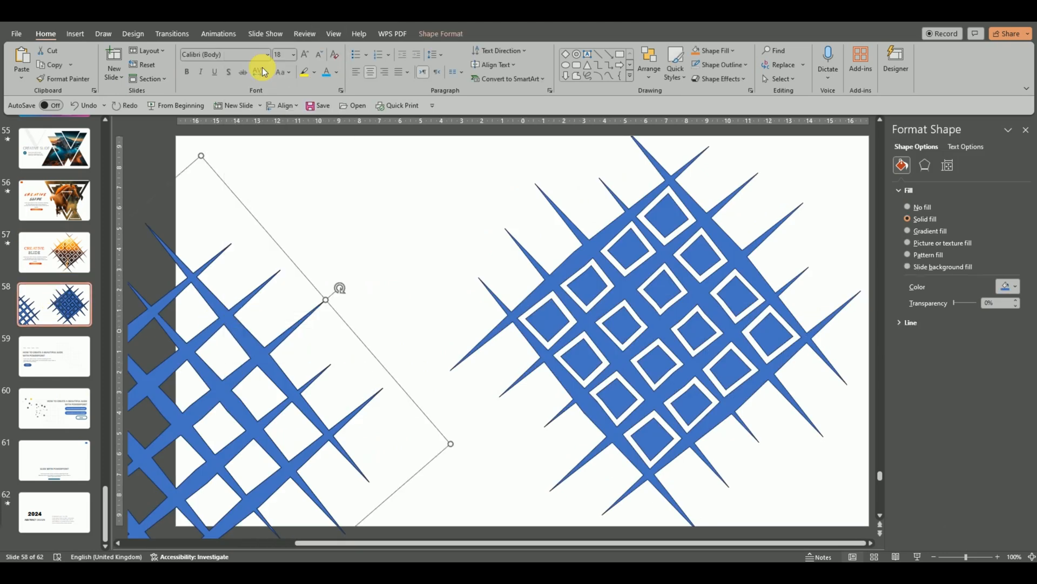
pyautogui.click(75, 264)
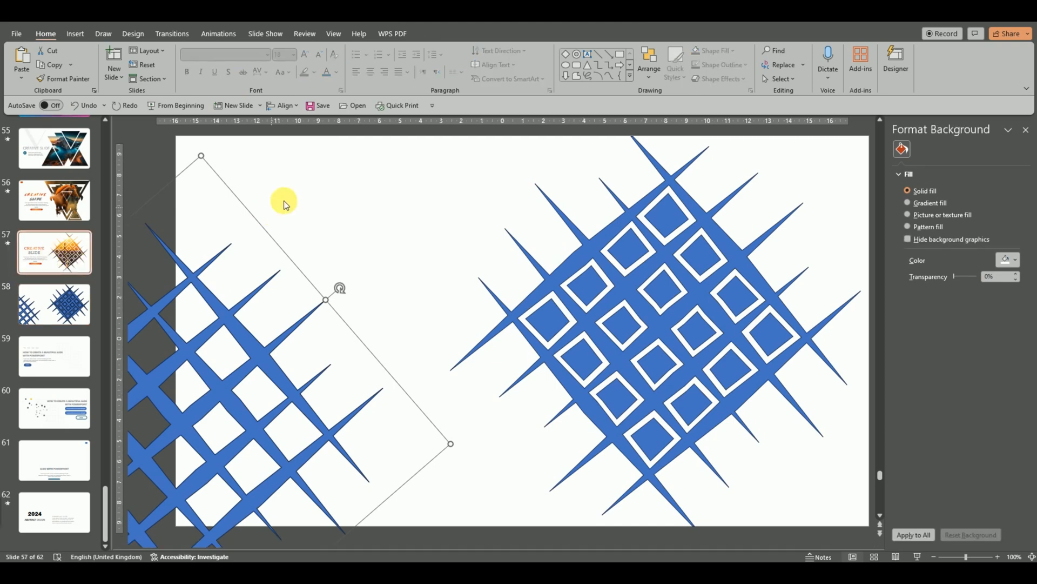
# - Paste the plain lattice onto the slide and place it above the CREATIVE title, partly beyond the slide's upper and left edges
pyautogui.rightClick(302, 191)
pyautogui.click(326, 236)
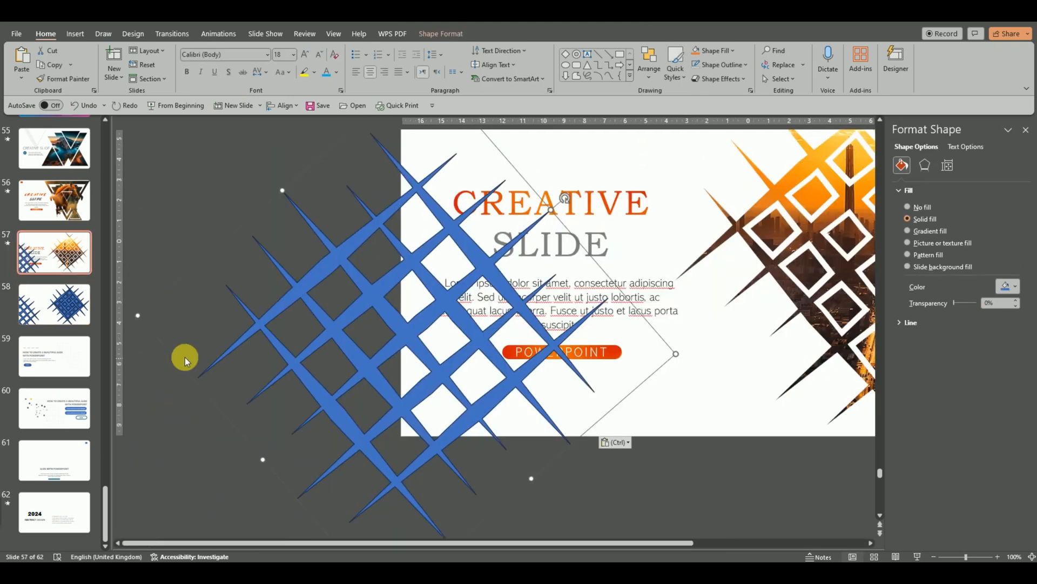
pyautogui.moveTo(348, 329); pyautogui.dragTo(440, 232)
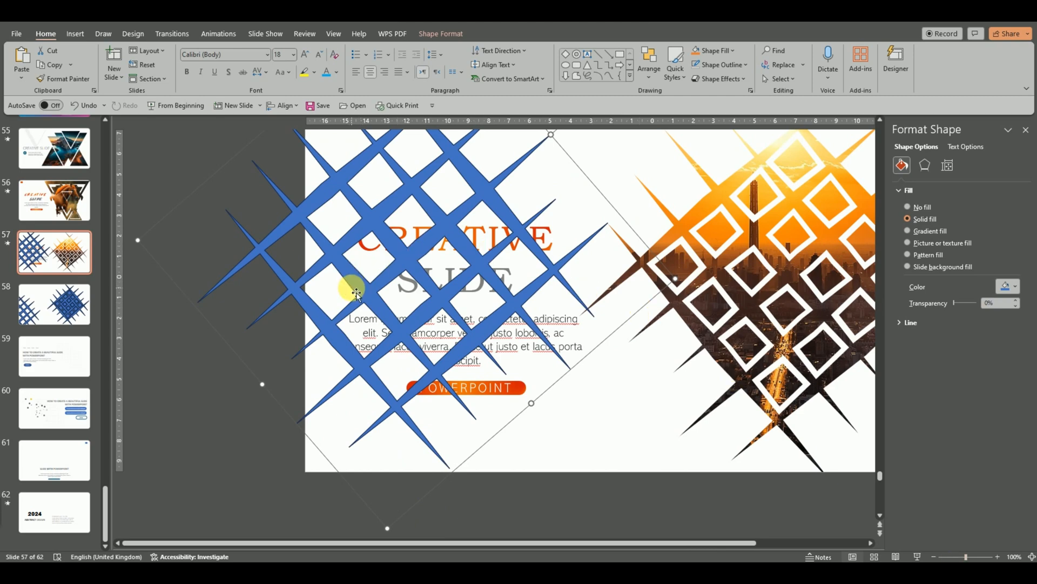
pyautogui.moveTo(356, 286); pyautogui.dragTo(460, 250)
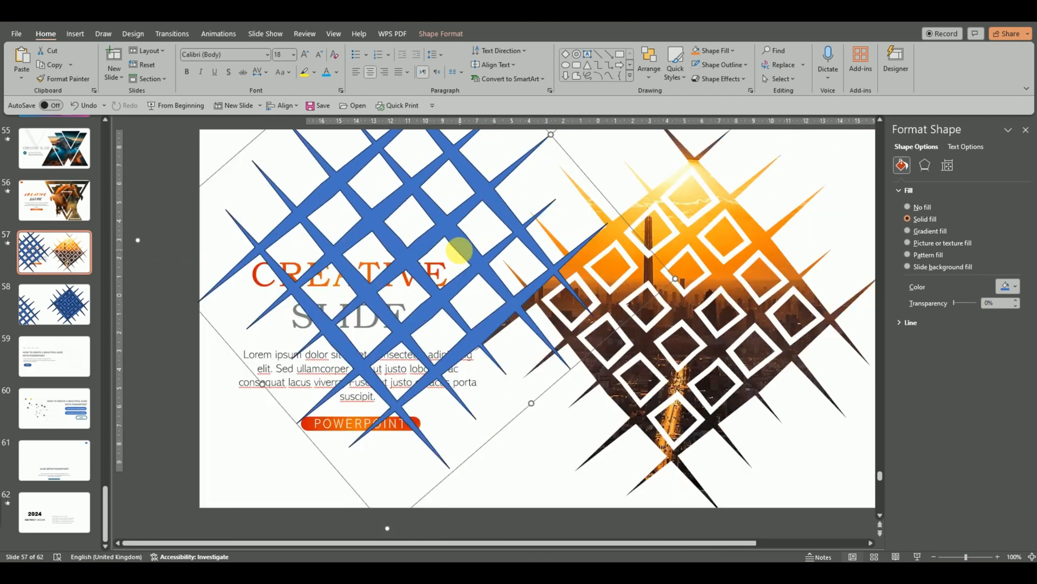
pyautogui.click(933, 556)
pyautogui.click(934, 557)
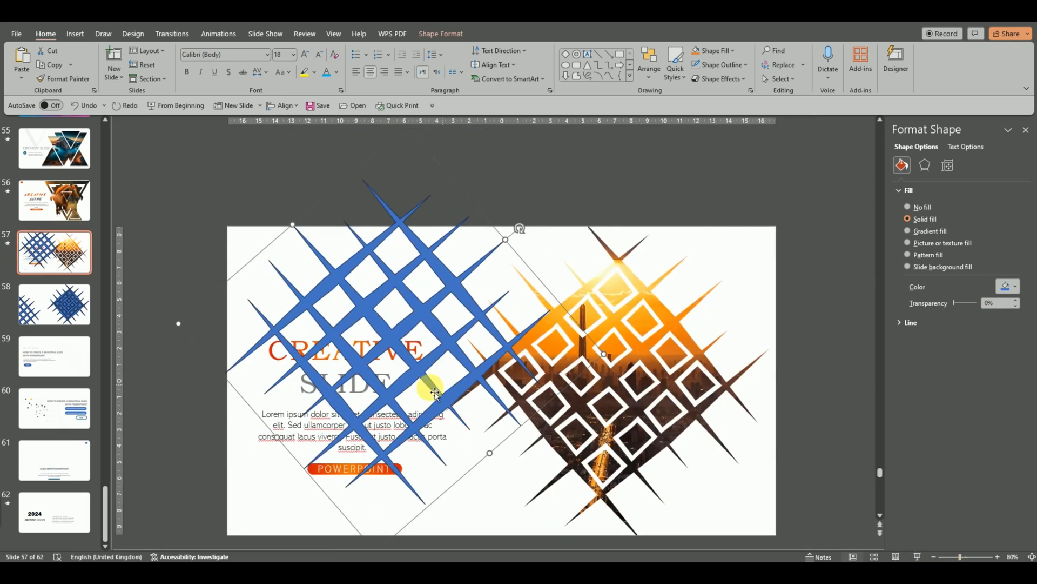
pyautogui.moveTo(392, 400); pyautogui.dragTo(348, 260)
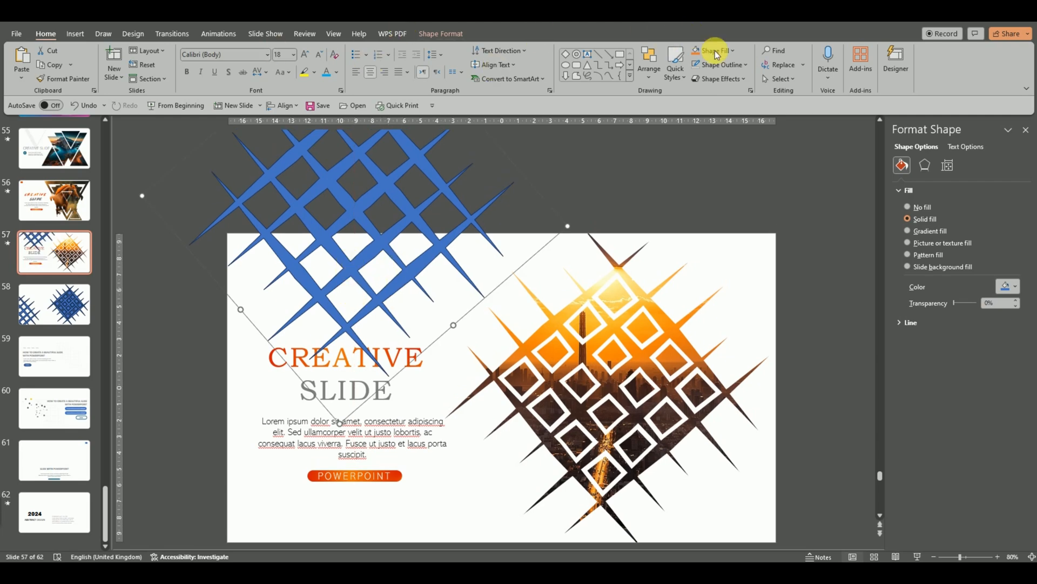
# - Remove the plain lattice's outline and fill it with a very light grey shade of the theme's white
pyautogui.click(735, 51)
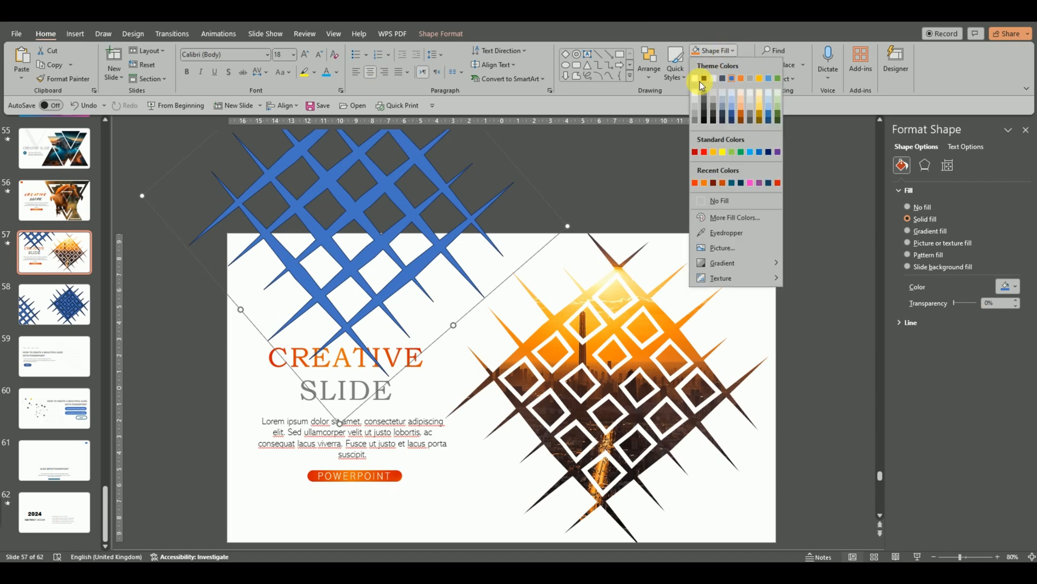
pyautogui.click(696, 101)
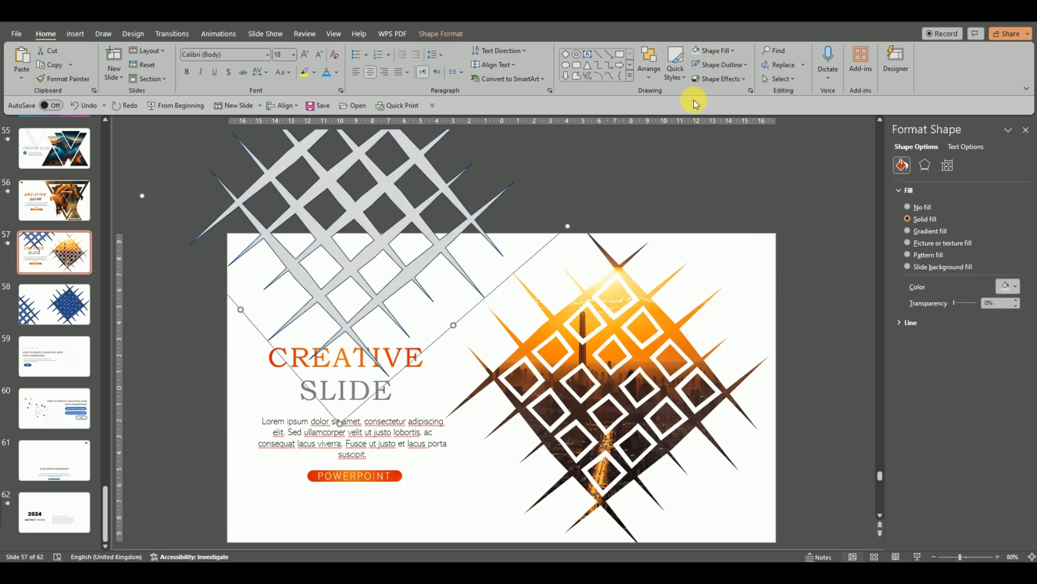
pyautogui.click(736, 66)
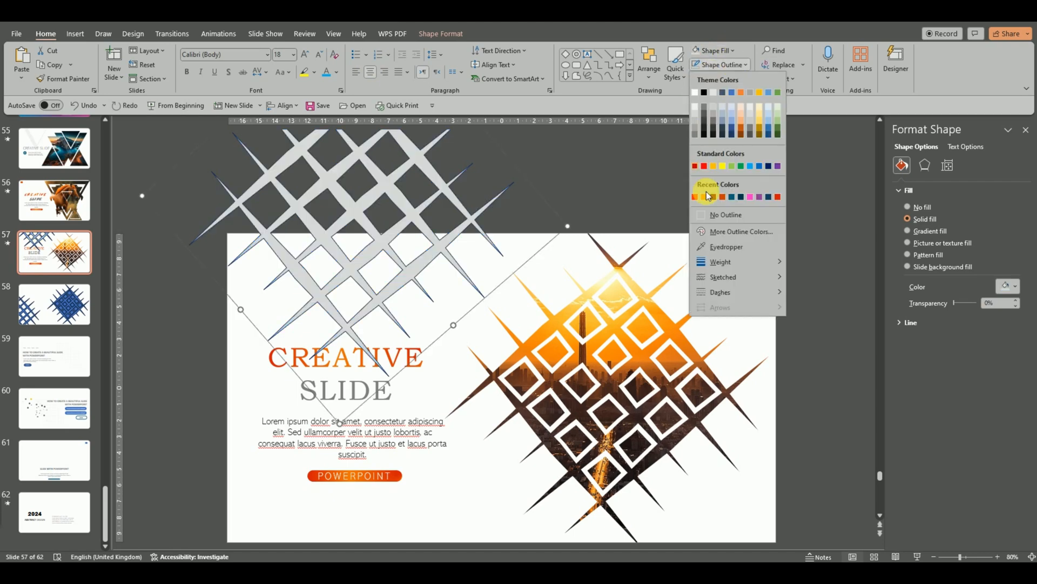
pyautogui.click(707, 217)
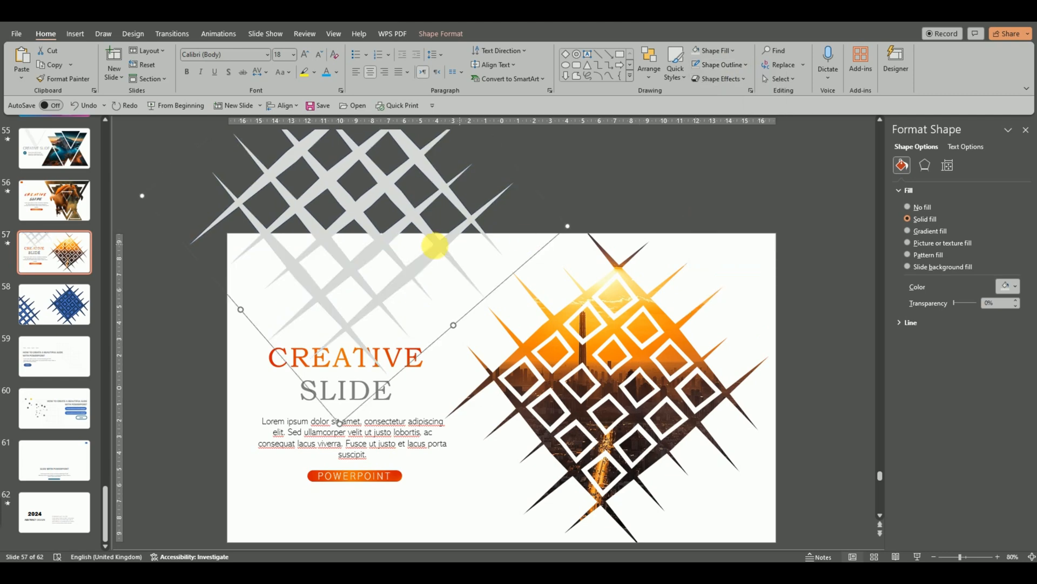
pyautogui.click(711, 51)
pyautogui.click(693, 89)
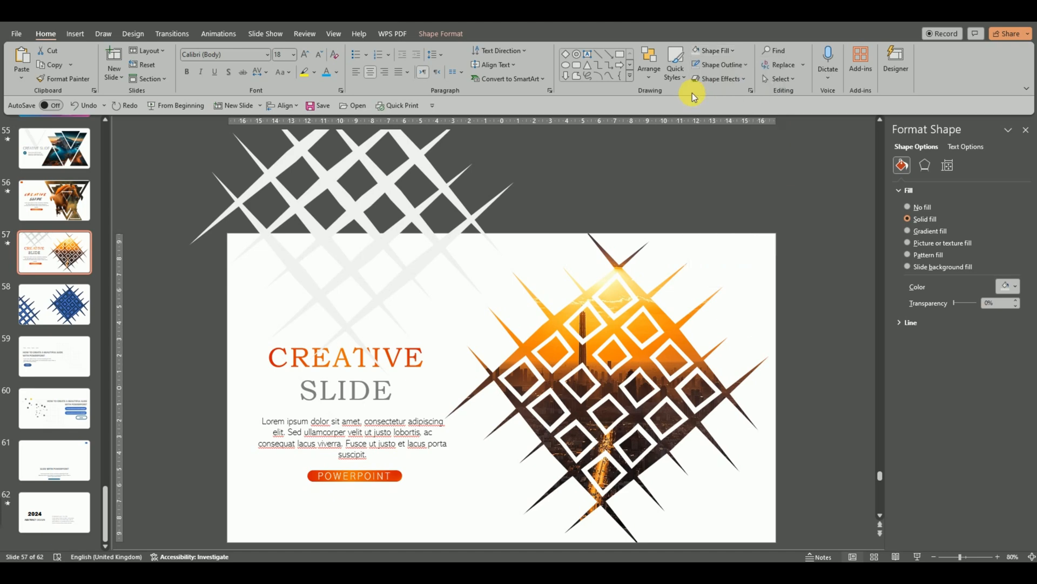
# - Send the light grey lattice to the back, behind the title text and picture
pyautogui.rightClick(331, 262)
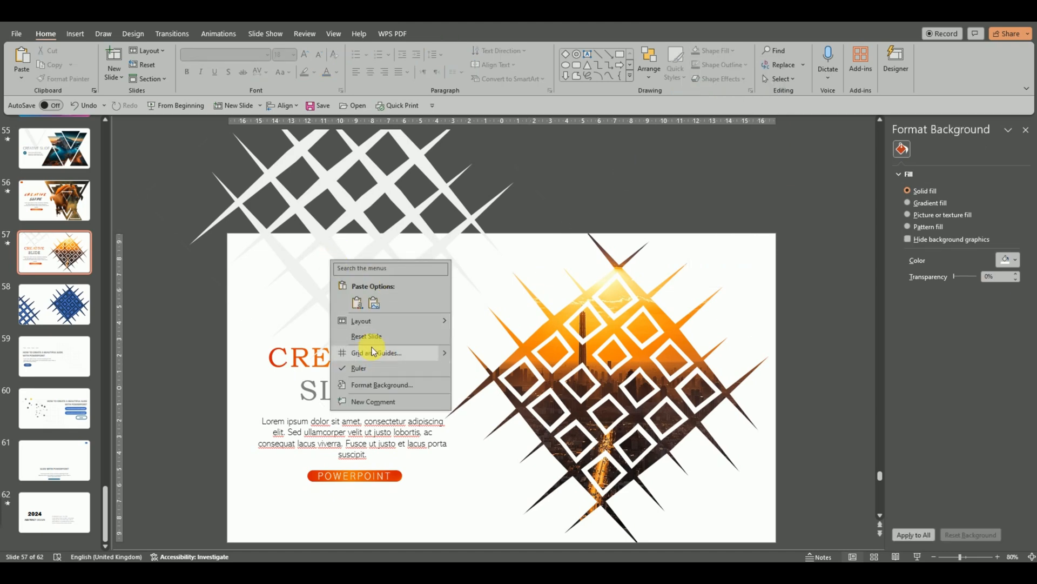
pyautogui.click(316, 232)
pyautogui.click(324, 239)
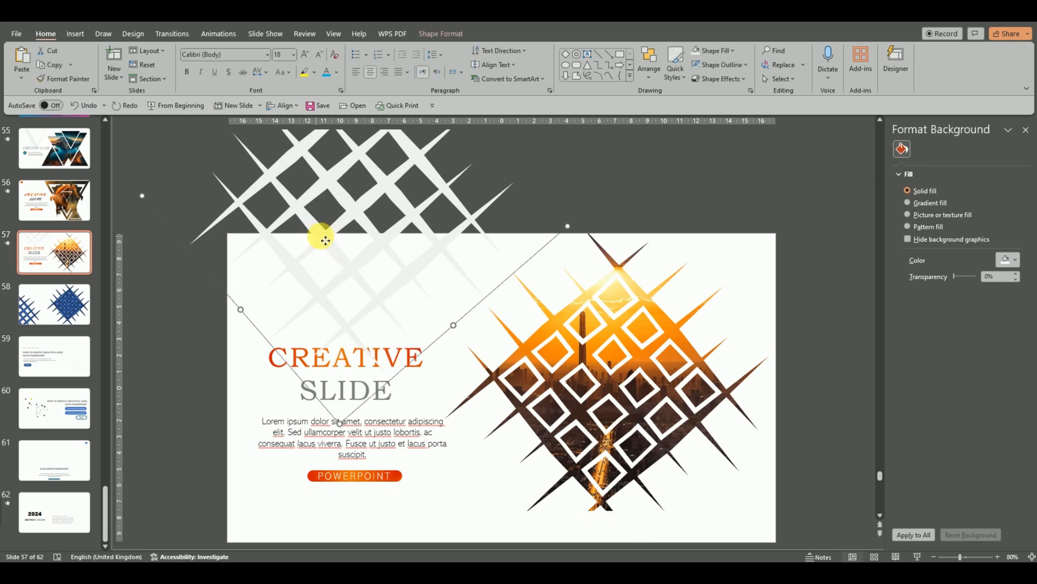
pyautogui.rightClick(324, 238)
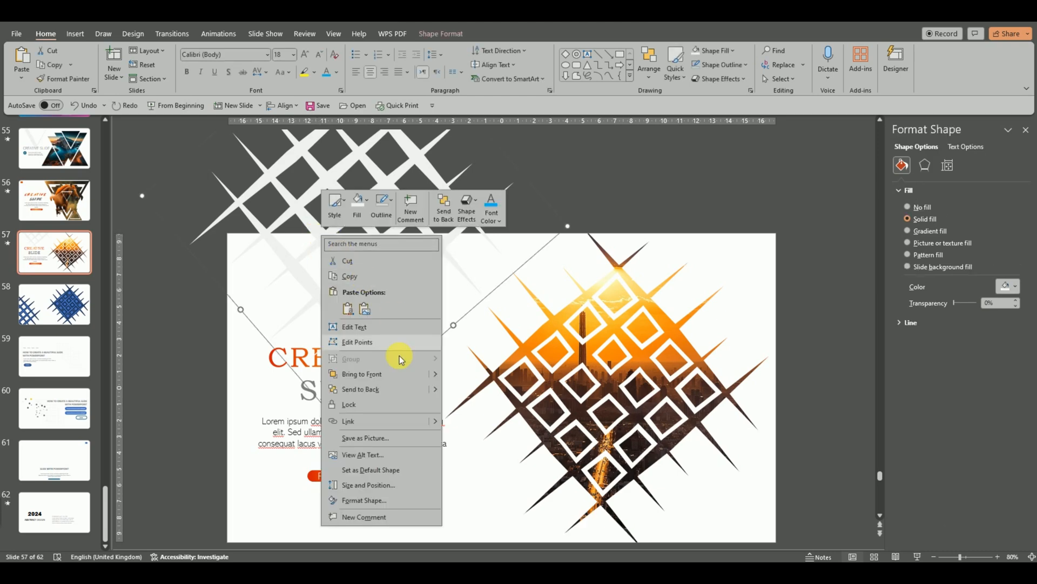
pyautogui.click(381, 389)
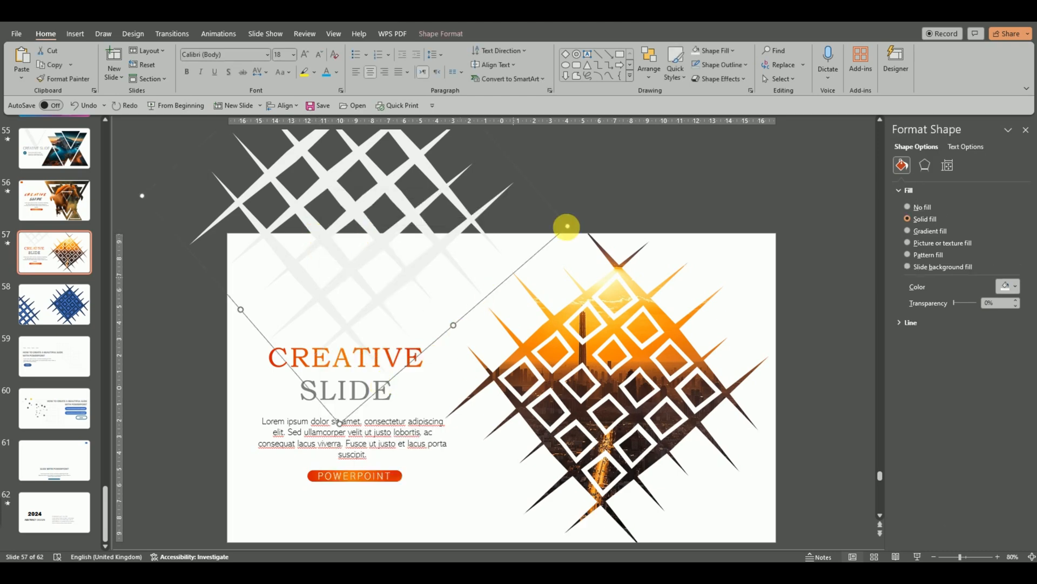
pyautogui.click(597, 194)
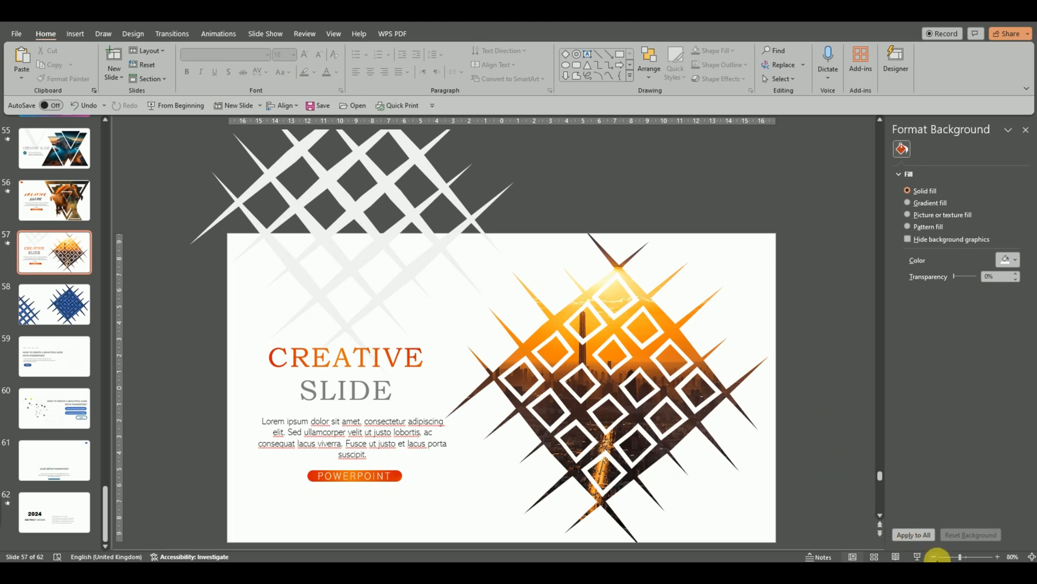
# - Draw a rectangle aligned with the slide's upper edge, covering the part of the lattice that extends above the slide
pyautogui.click(936, 557)
pyautogui.click(935, 556)
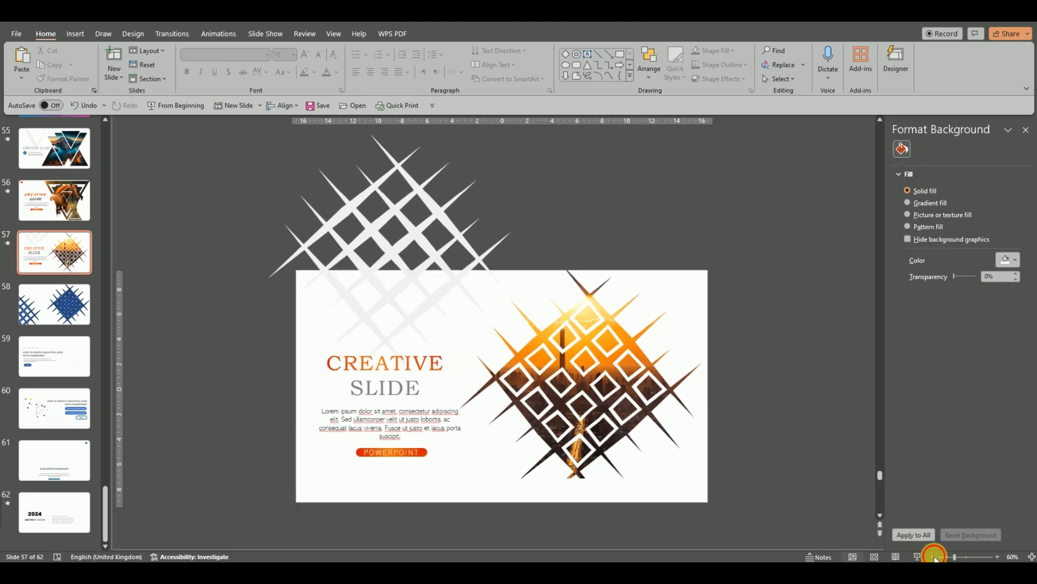
pyautogui.click(935, 557)
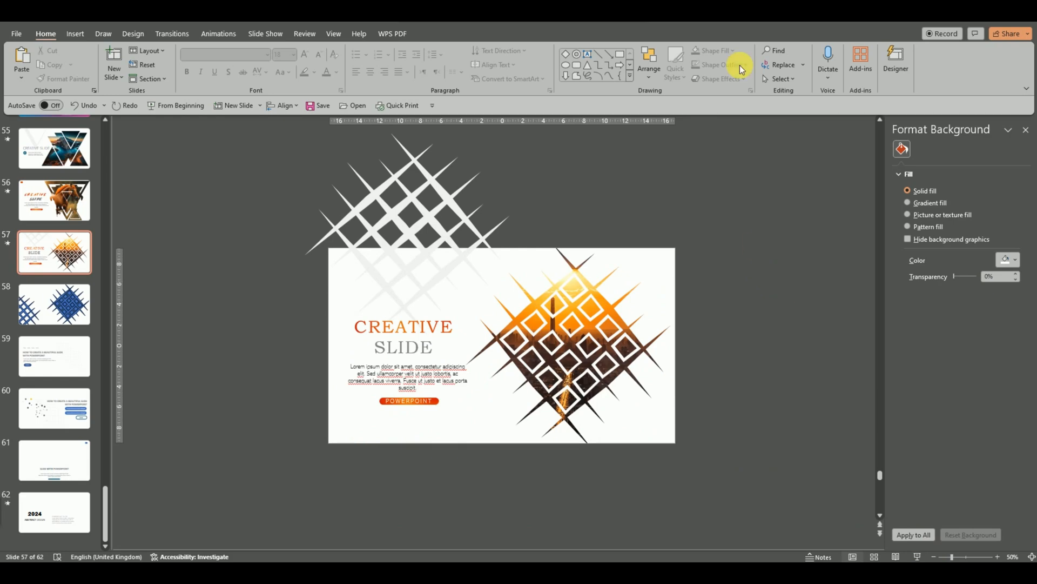
pyautogui.click(623, 56)
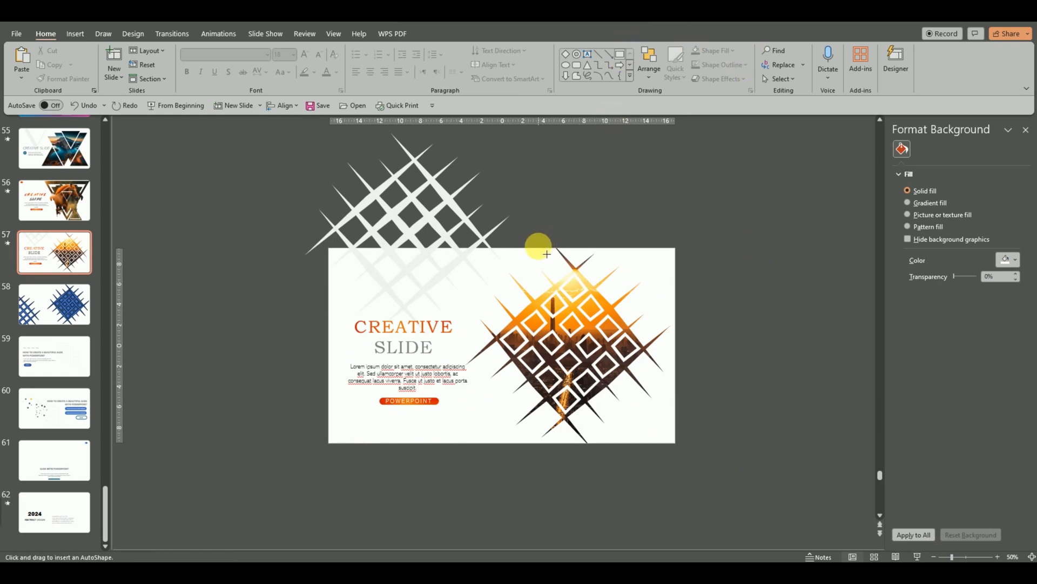
pyautogui.moveTo(546, 254)
pyautogui.mouseDown()
pyautogui.moveTo(346, 192)
pyautogui.moveTo(242, 113)
pyautogui.mouseUp()
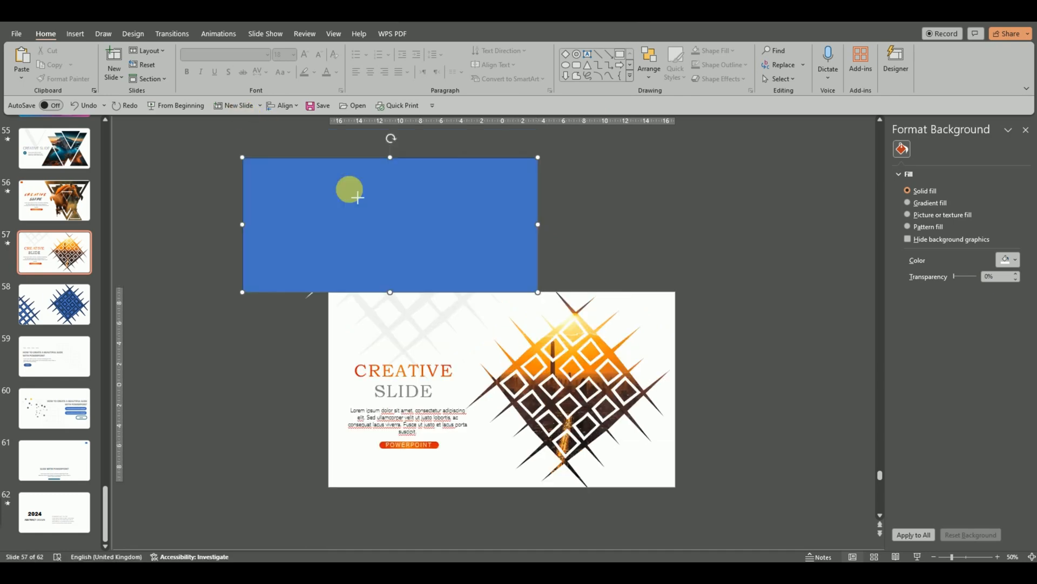
# - Subtract the large blue rectangle from the light grey lattice to trim the part above the slide
pyautogui.click(426, 339)
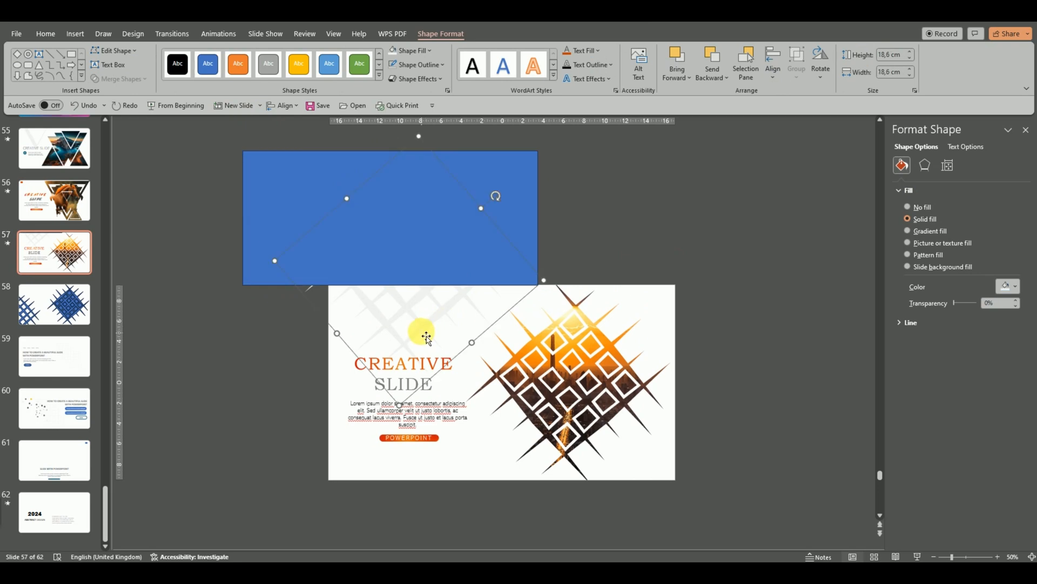
pyautogui.keyDown('shift'); pyautogui.click(532, 172); pyautogui.keyUp('shift')
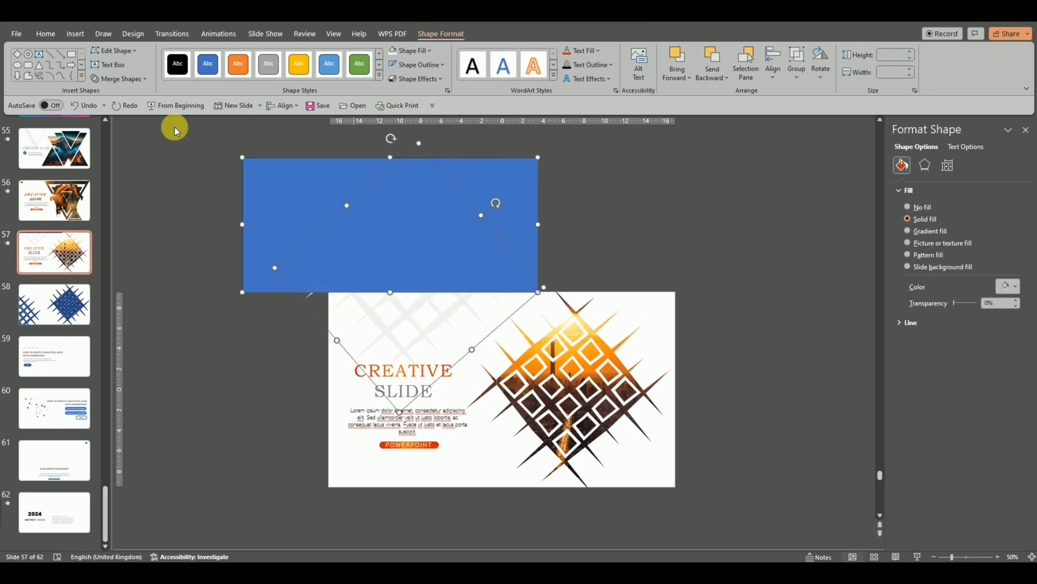
pyautogui.click(138, 78)
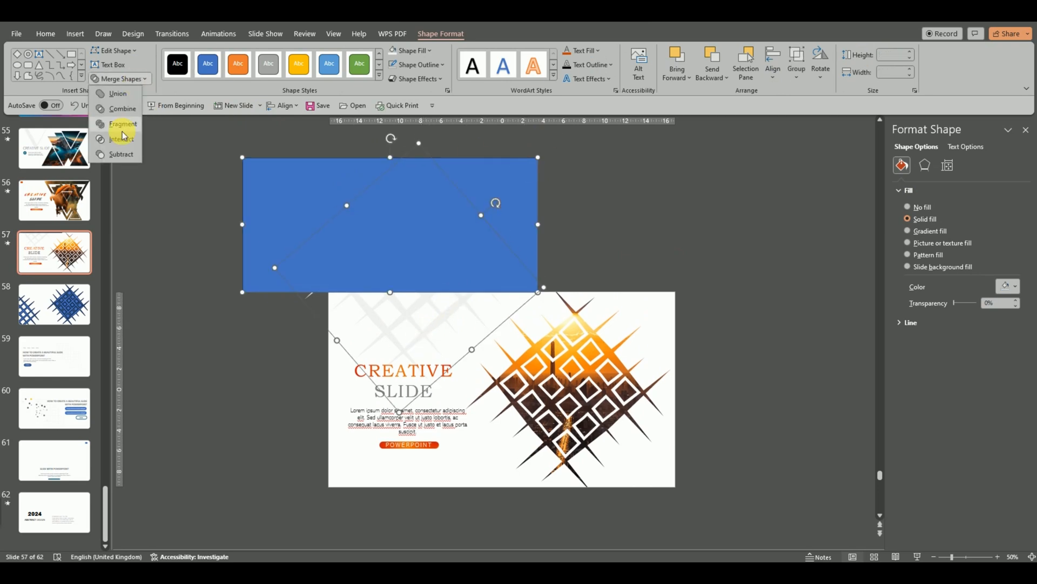
pyautogui.click(115, 157)
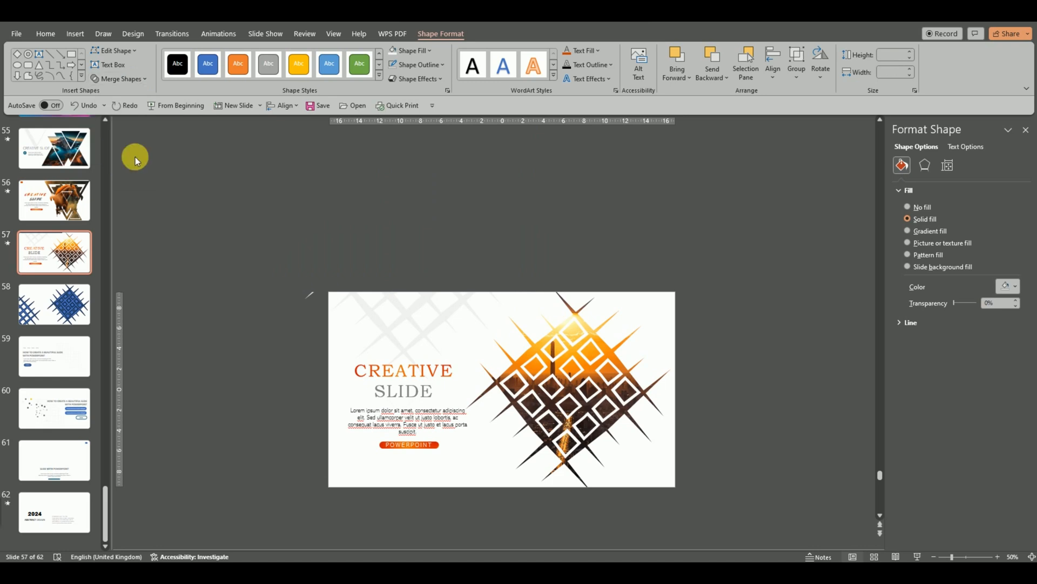
pyautogui.click(556, 186)
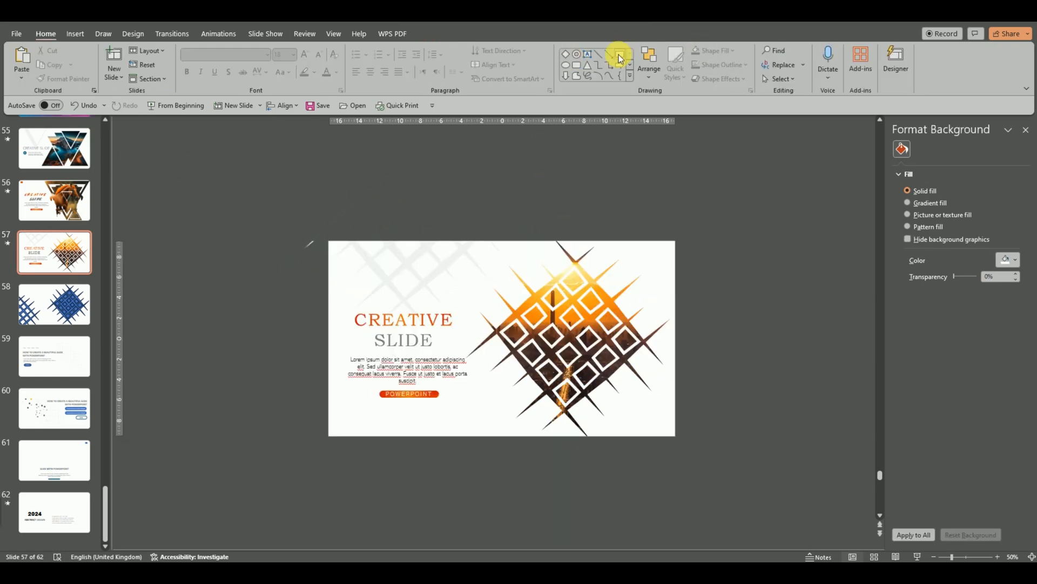
# - Draw a rectangle about 7 cm high and 6.4 cm wide over the lattice remnant beyond the slide's left edge and subtract it from the lattice
pyautogui.click(620, 56)
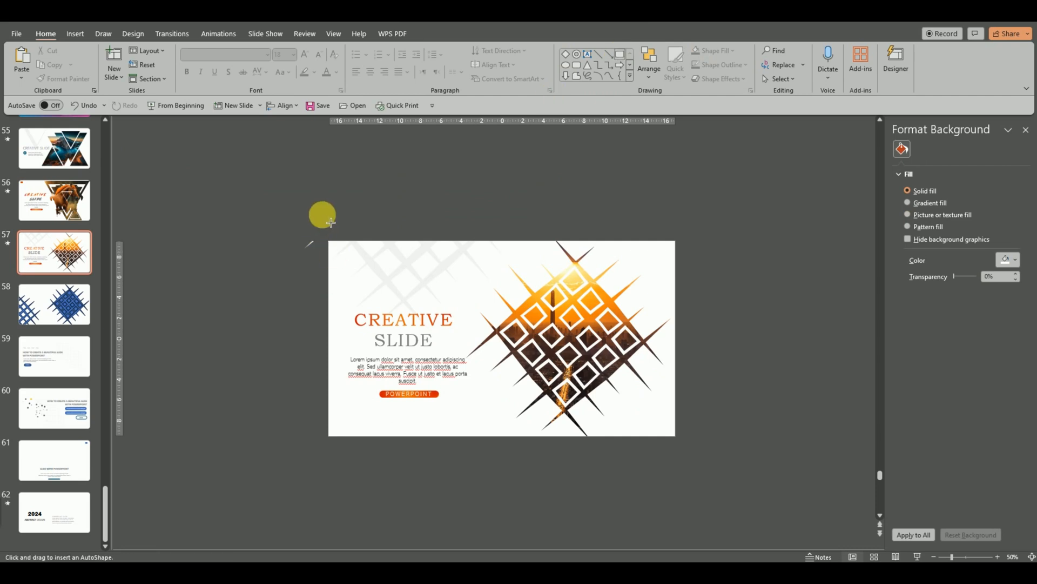
pyautogui.moveTo(325, 214); pyautogui.dragTo(263, 286)
pyautogui.moveTo(324, 250); pyautogui.dragTo(329, 250)
pyautogui.click(362, 260)
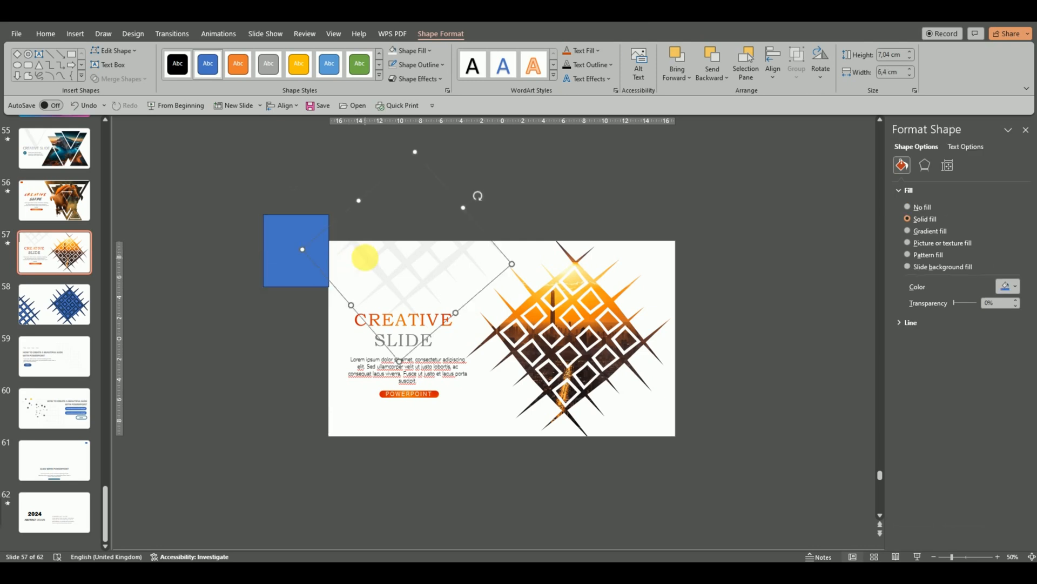
pyautogui.keyDown('shift'); pyautogui.click(282, 273); pyautogui.keyUp('shift')
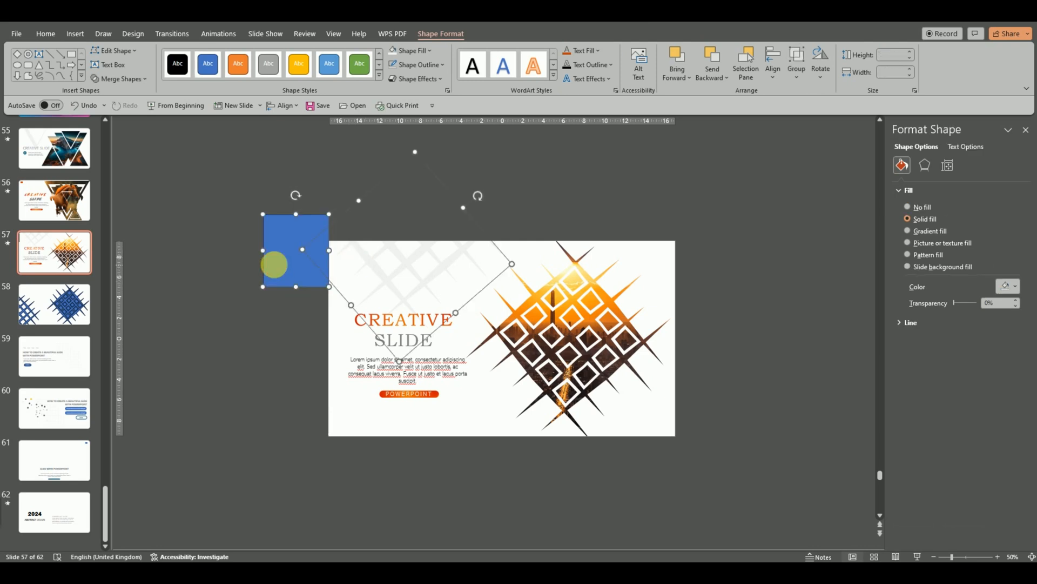
pyautogui.click(136, 84)
pyautogui.click(114, 155)
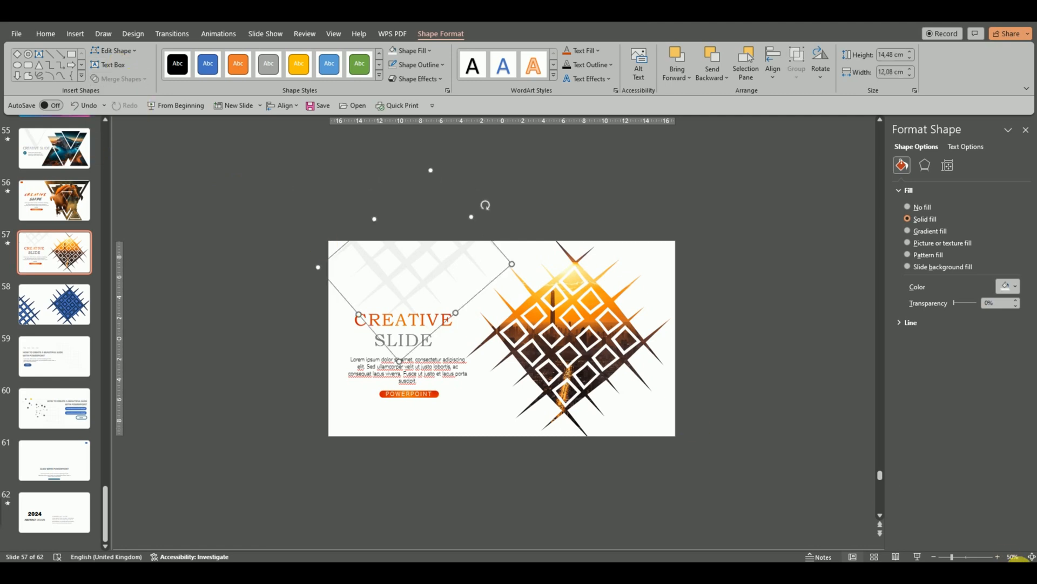
pyautogui.click(998, 557)
pyautogui.click(998, 557)
pyautogui.click(997, 557)
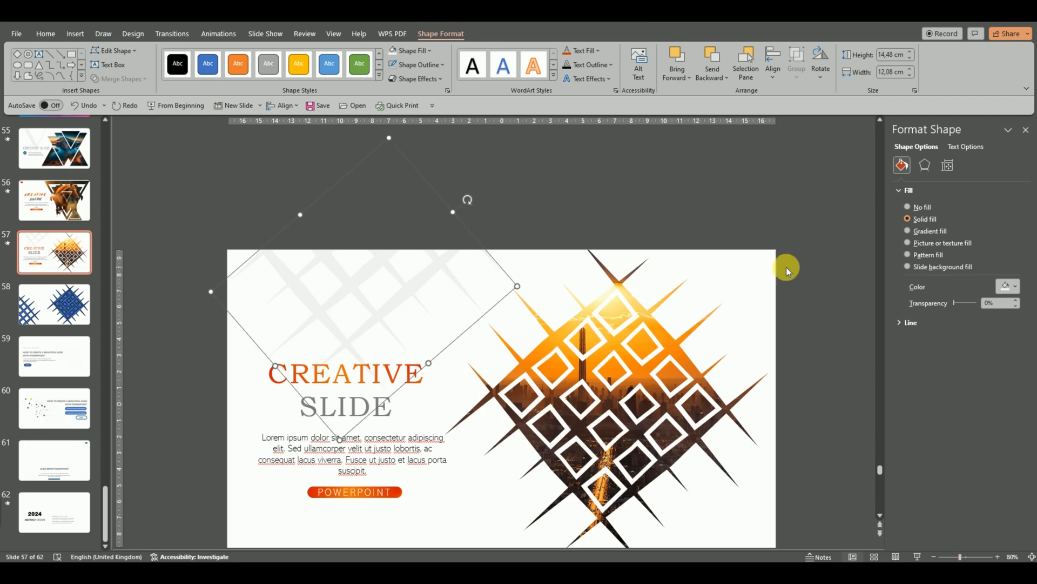
pyautogui.click(935, 557)
pyautogui.scroll(-1, 626, 184)
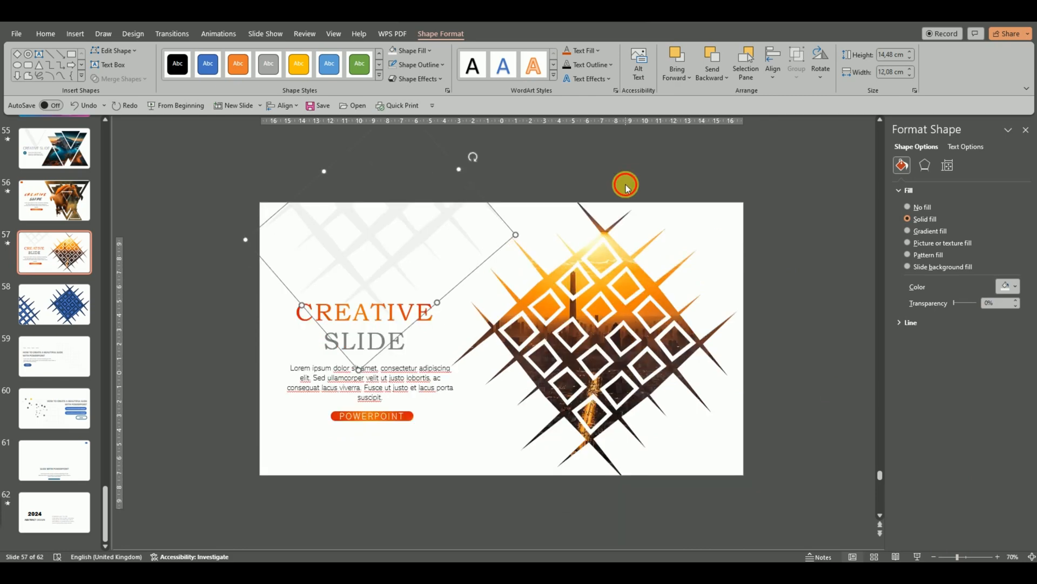
pyautogui.click(626, 186)
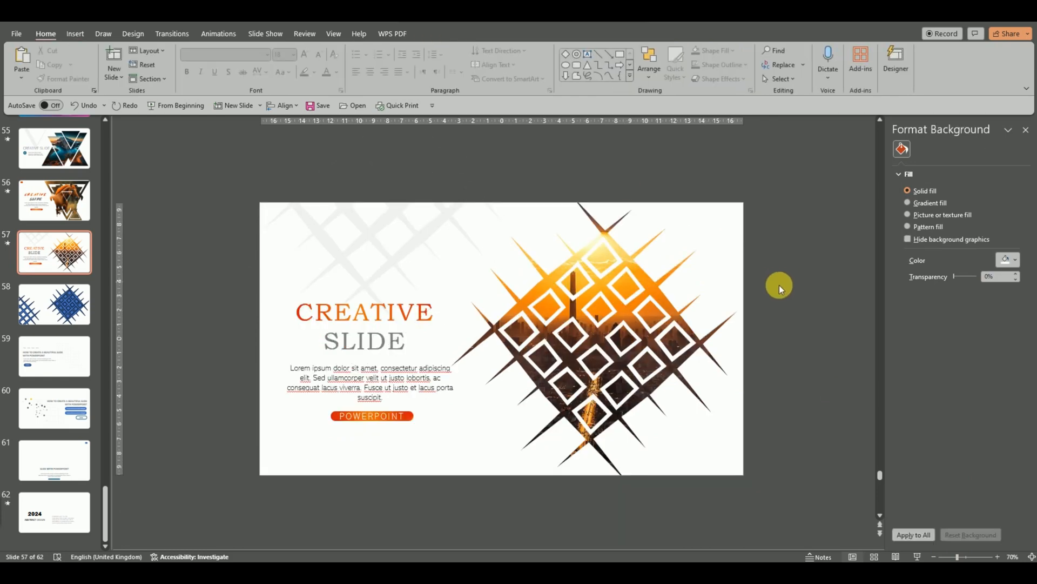
# - Apply the Dissolve In entrance effect to the lattice-shaped city picture, after previewing Box, Circle and Peek In
pyautogui.click(997, 557)
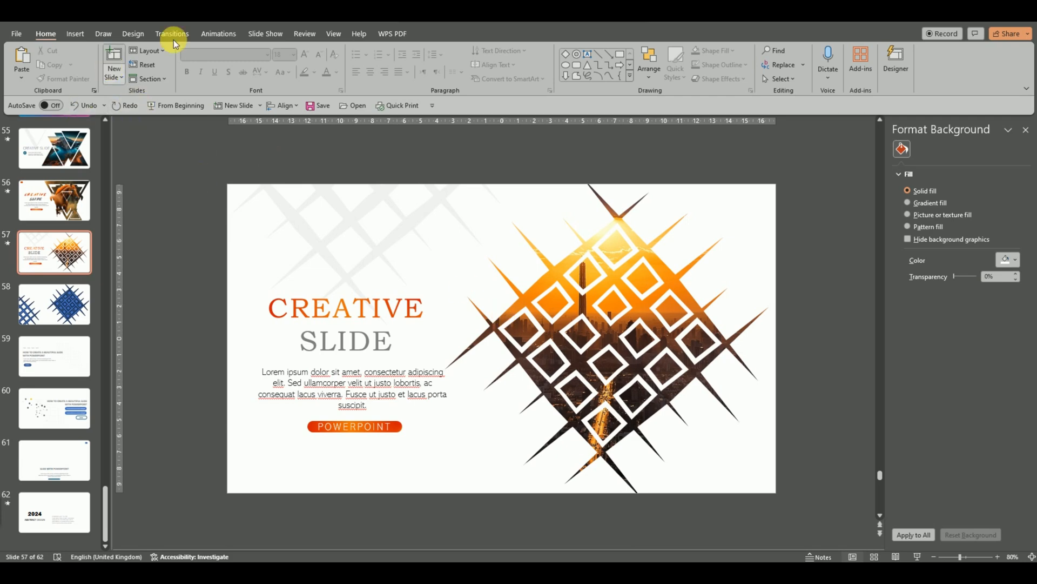
pyautogui.click(218, 34)
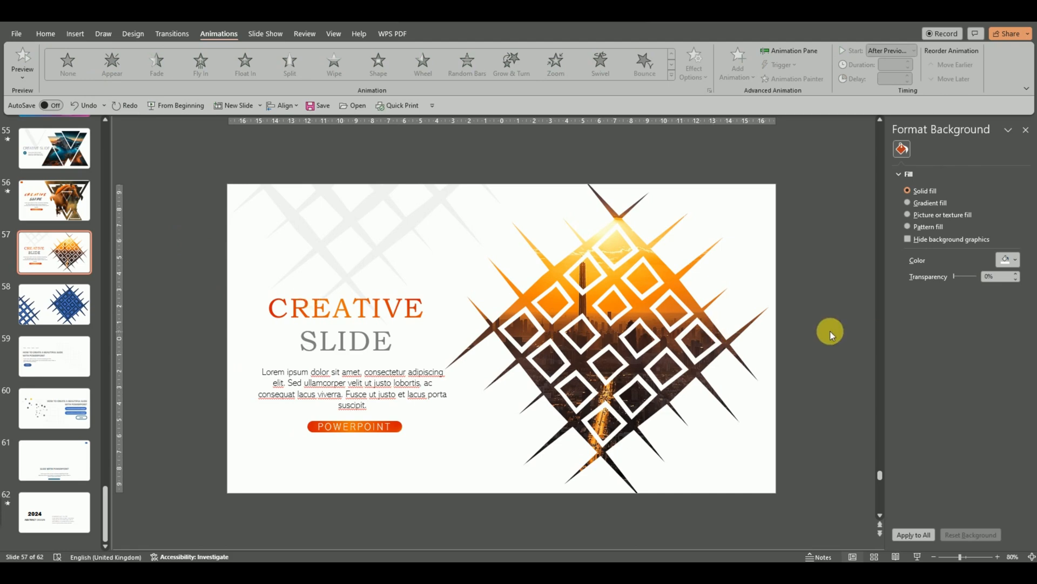
pyautogui.click(624, 338)
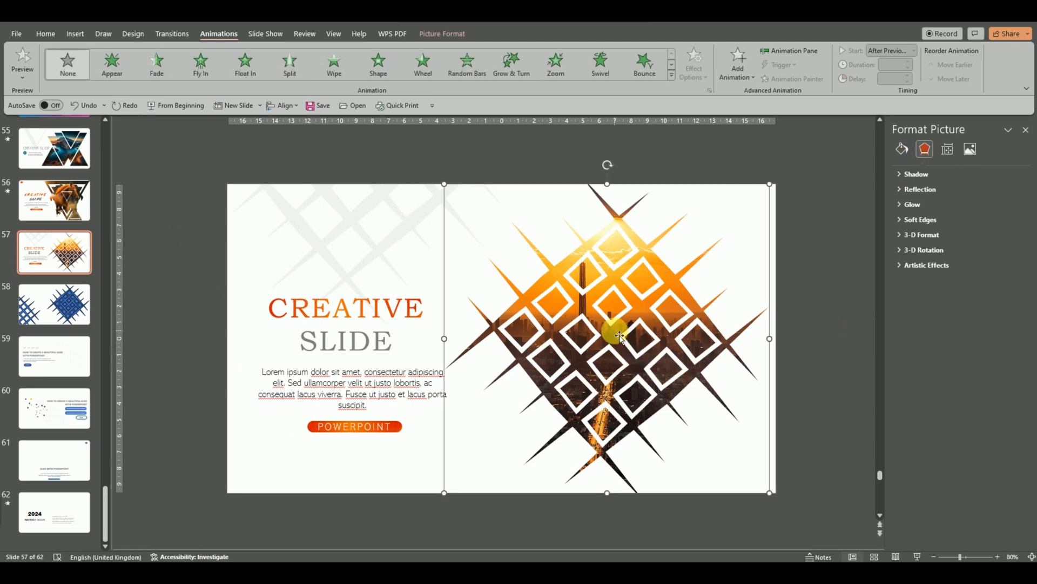
pyautogui.click(671, 66)
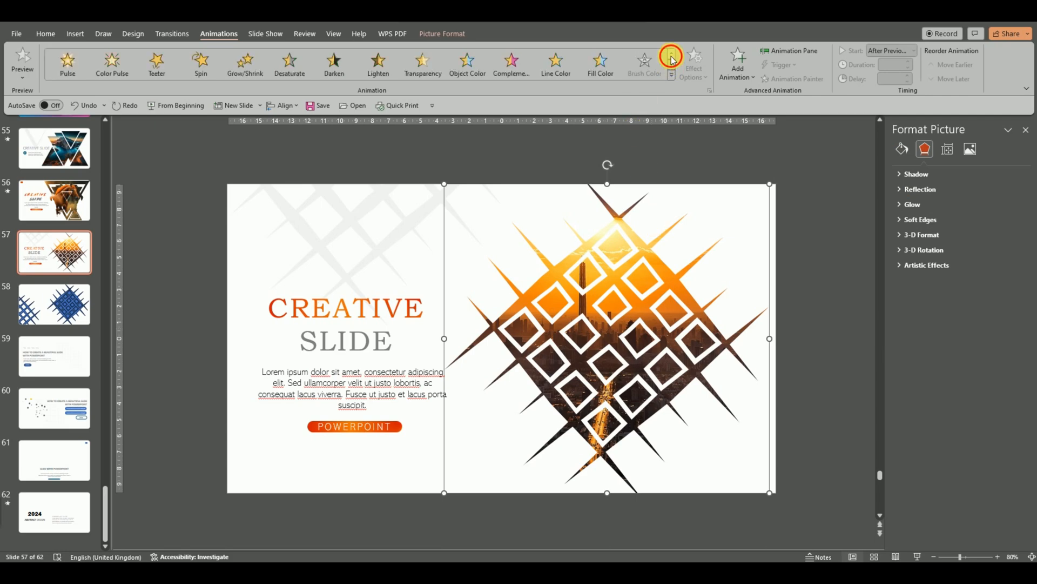
pyautogui.click(671, 58)
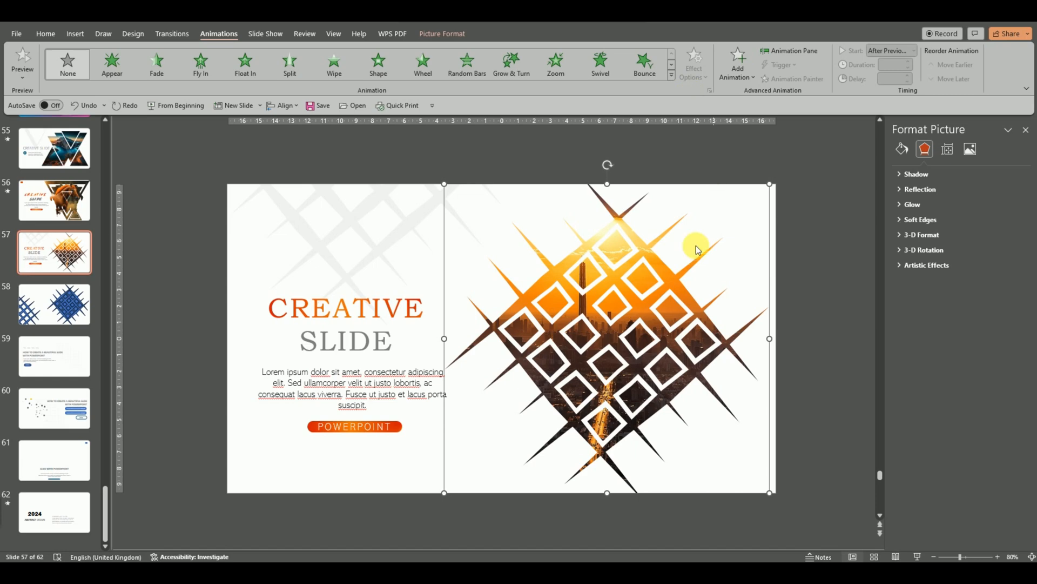
pyautogui.click(672, 78)
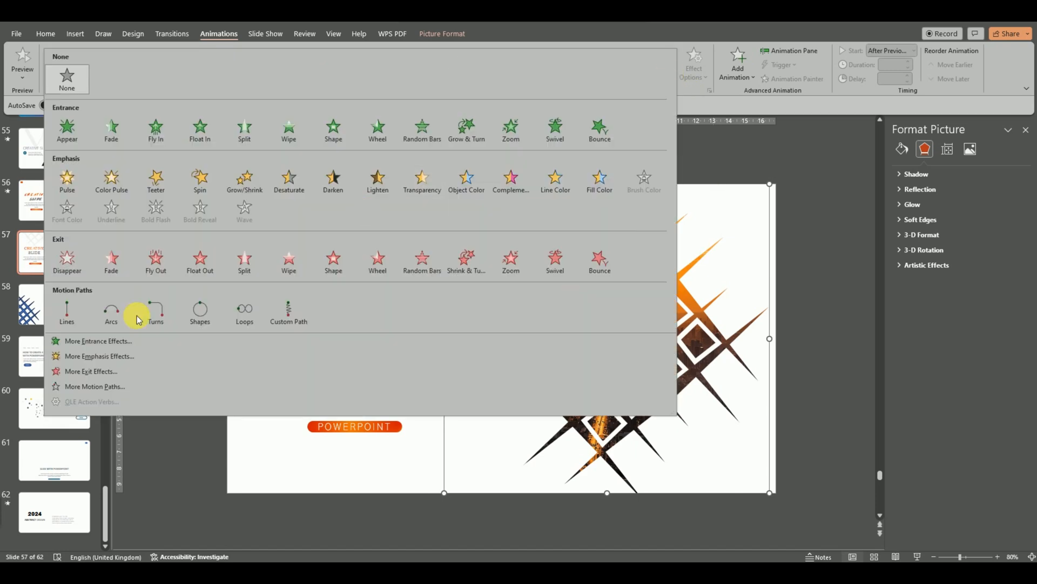
pyautogui.click(81, 340)
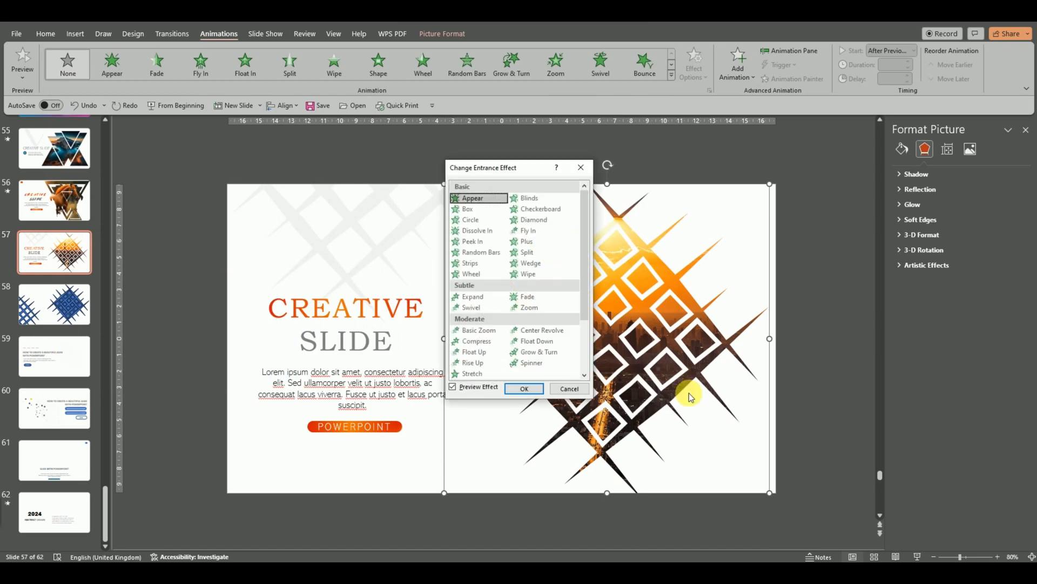
pyautogui.click(472, 208)
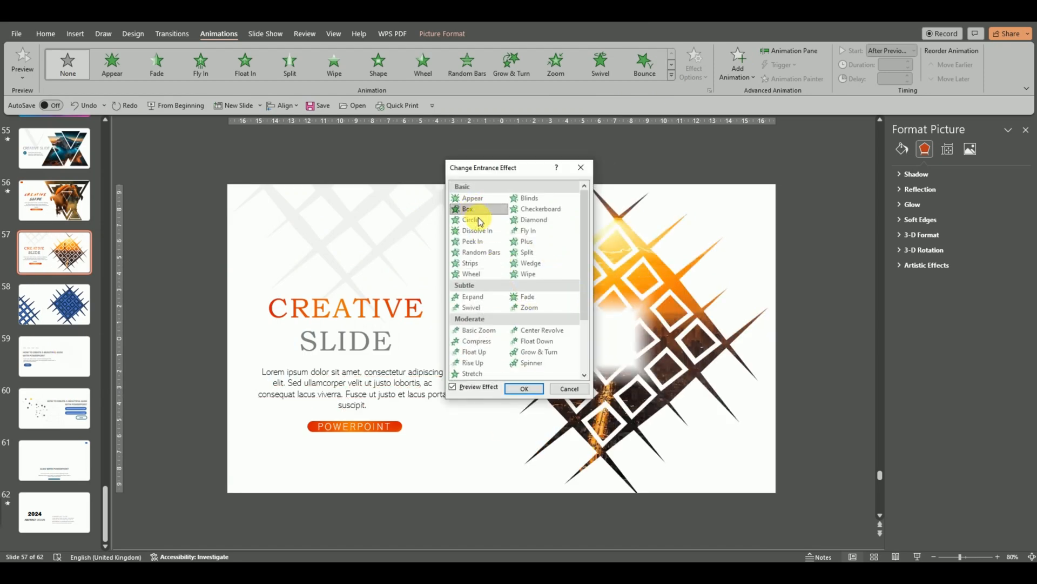
pyautogui.click(472, 219)
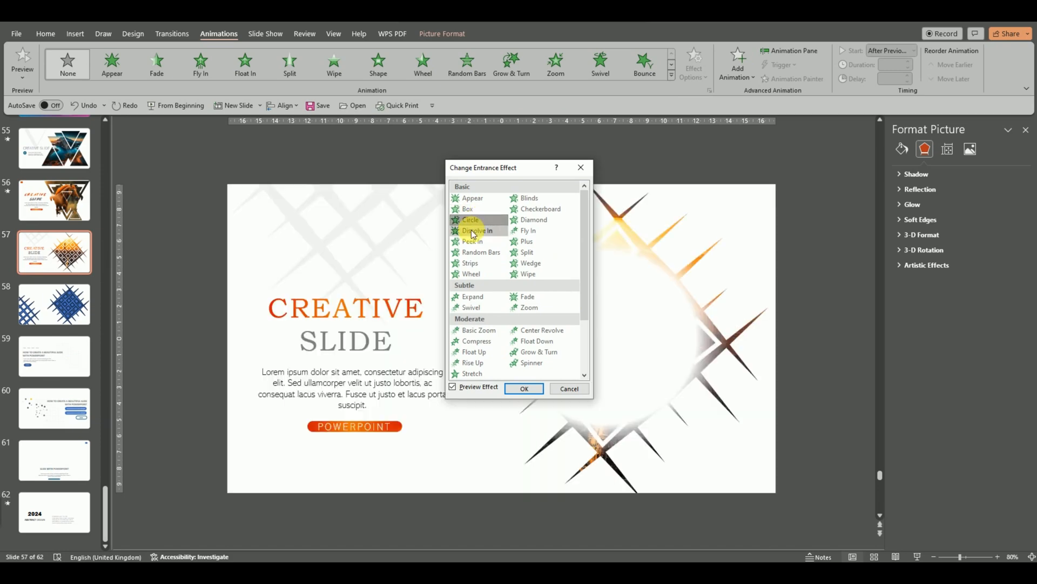
pyautogui.click(473, 233)
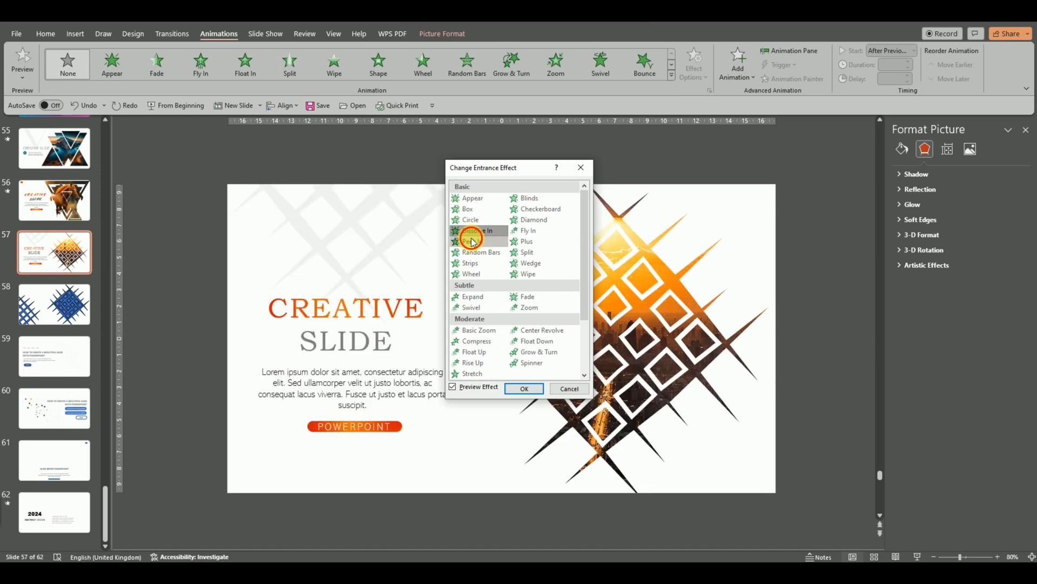
pyautogui.click(471, 242)
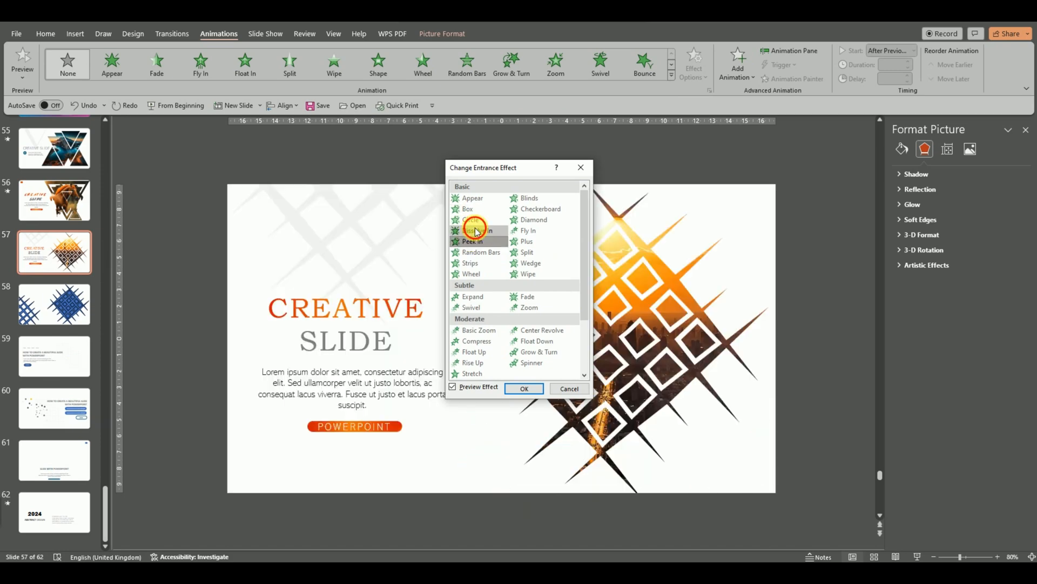
pyautogui.click(475, 230)
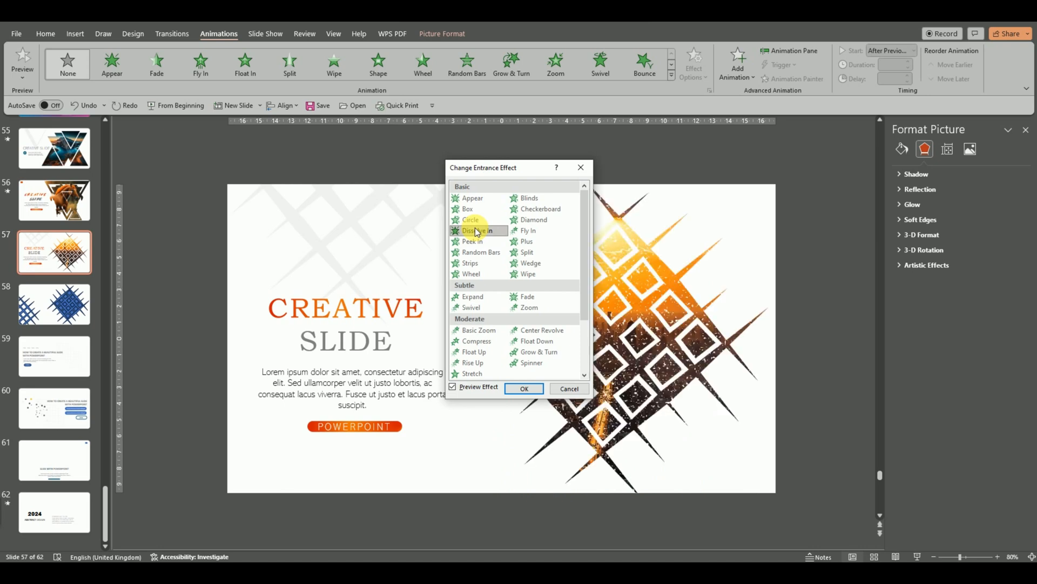
pyautogui.click(518, 389)
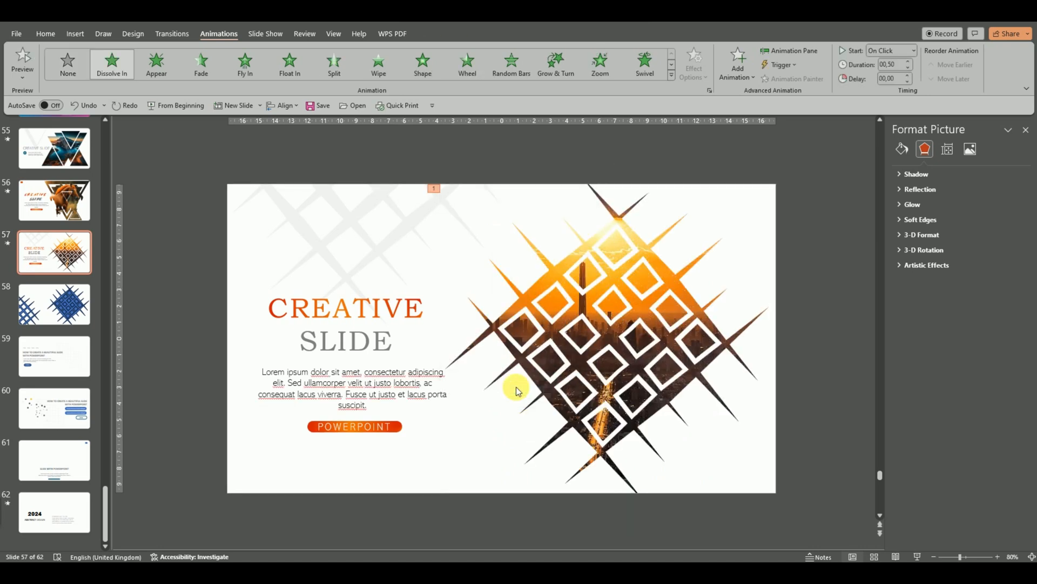
# - Set the city picture's animation to last 02,00 seconds and start After Previous
pyautogui.click(788, 156)
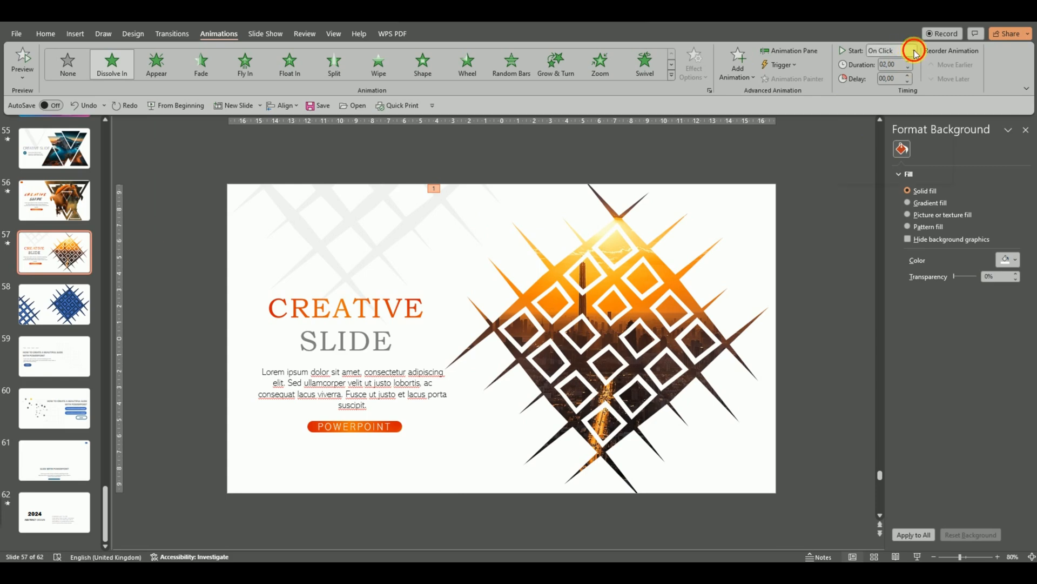
pyautogui.click(915, 52)
pyautogui.click(886, 82)
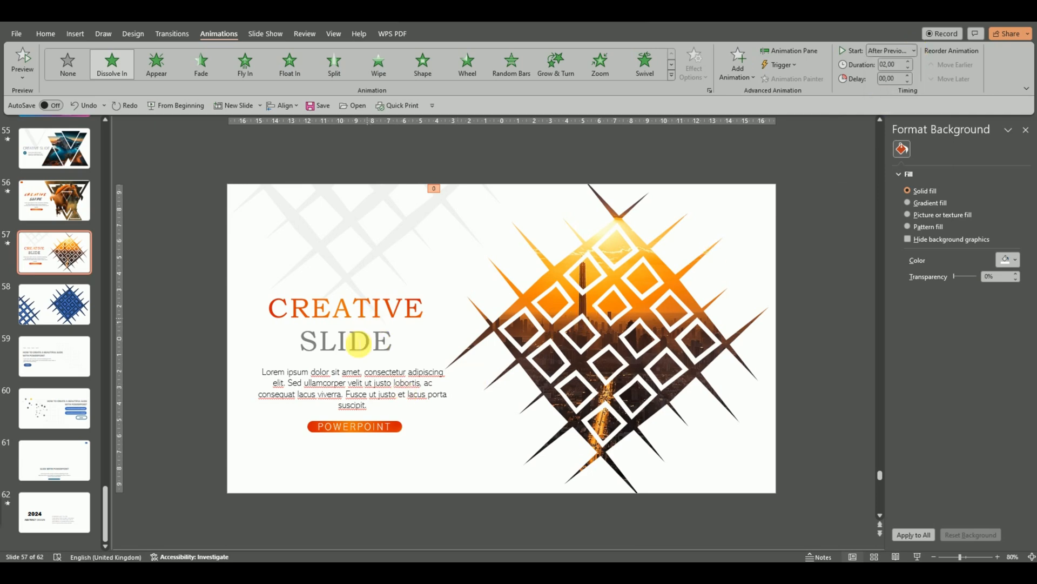
# - Apply the Float In entrance effect to the CREATIVE SLIDE title, the Lorem ipsum text and the POWERPOINT label together
pyautogui.click(377, 319)
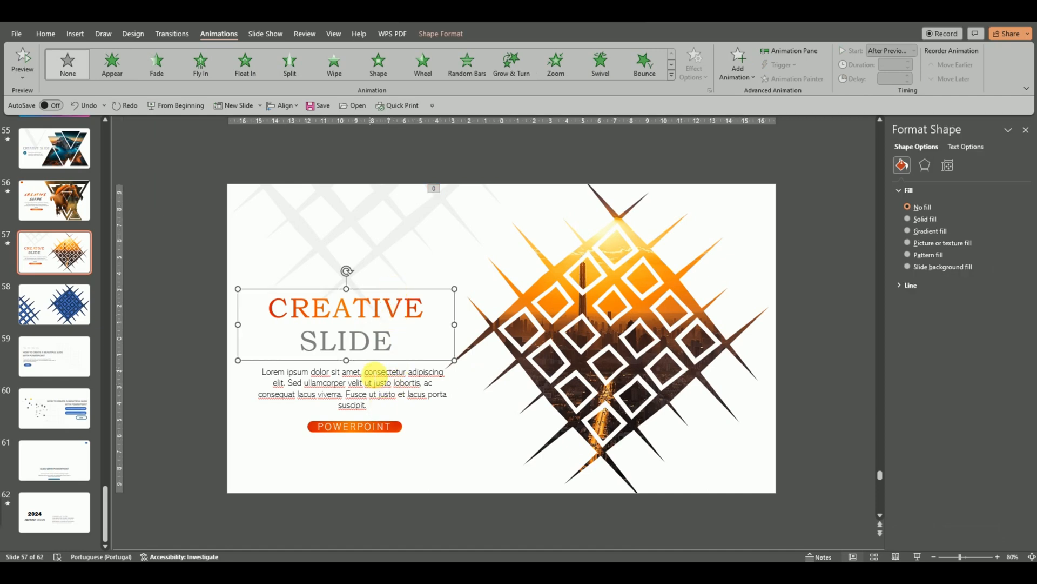
pyautogui.keyDown('shift'); pyautogui.click(370, 367); pyautogui.keyUp('shift')
pyautogui.keyDown('shift'); pyautogui.click(363, 428); pyautogui.keyUp('shift')
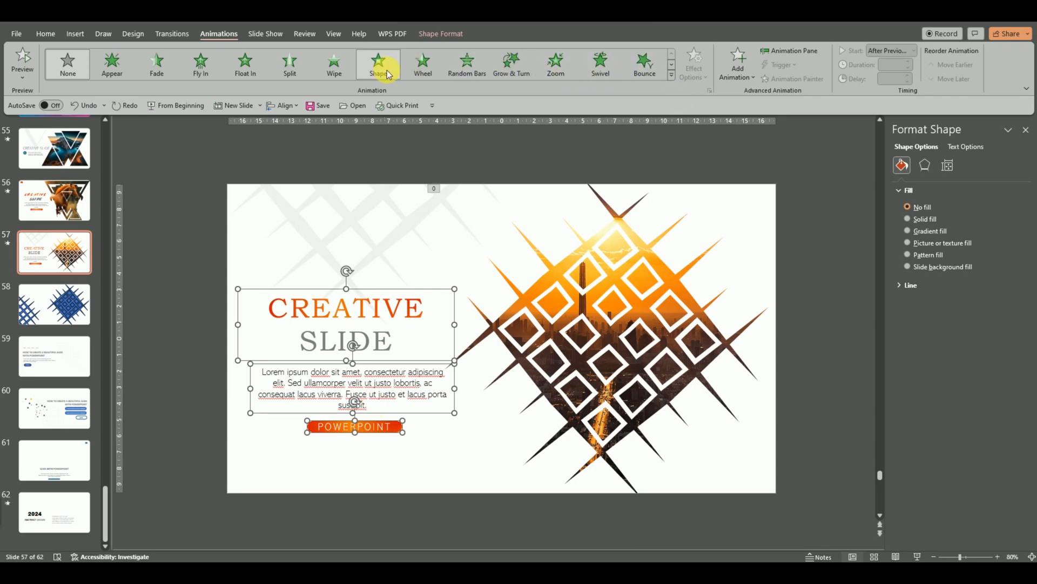
pyautogui.click(244, 67)
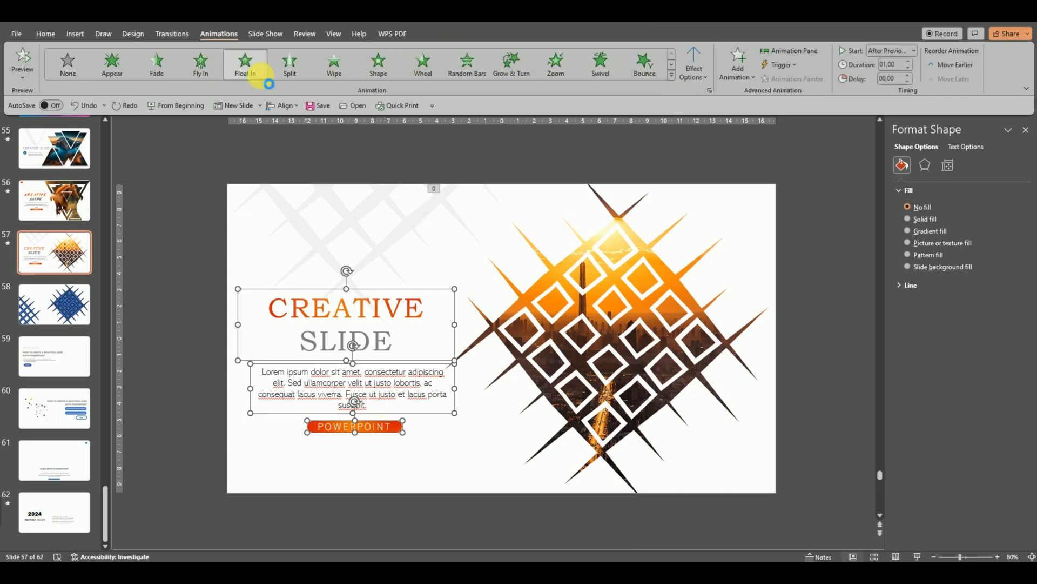
# - Set the three text animations to last 01,75 seconds and start After Previous
pyautogui.click(907, 61)
pyautogui.click(907, 61)
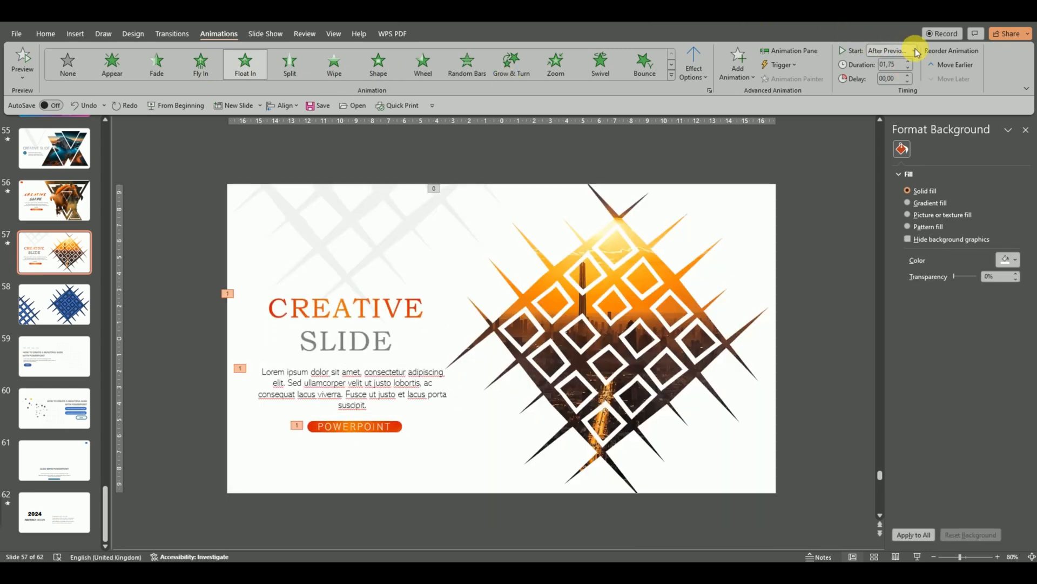
pyautogui.click(917, 52)
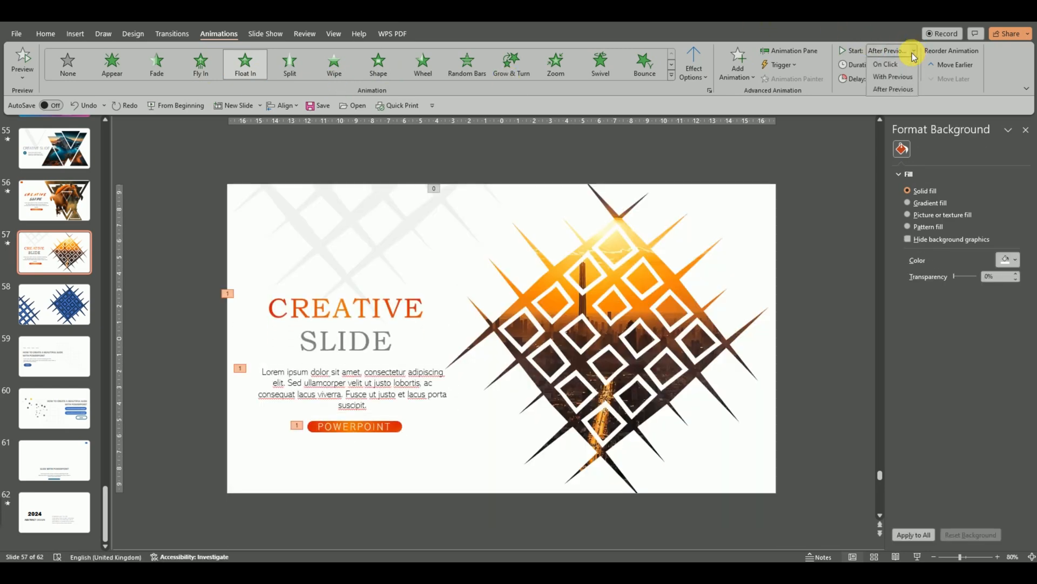
pyautogui.click(892, 89)
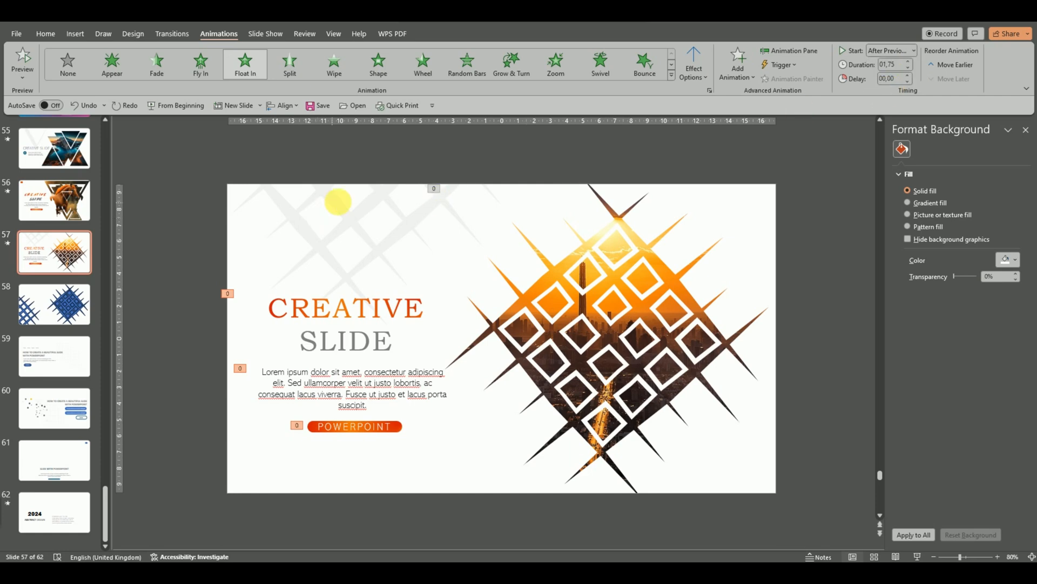
# - Apply the Wipe entrance effect to the light grey lattice, with its direction set to From Top
pyautogui.click(343, 207)
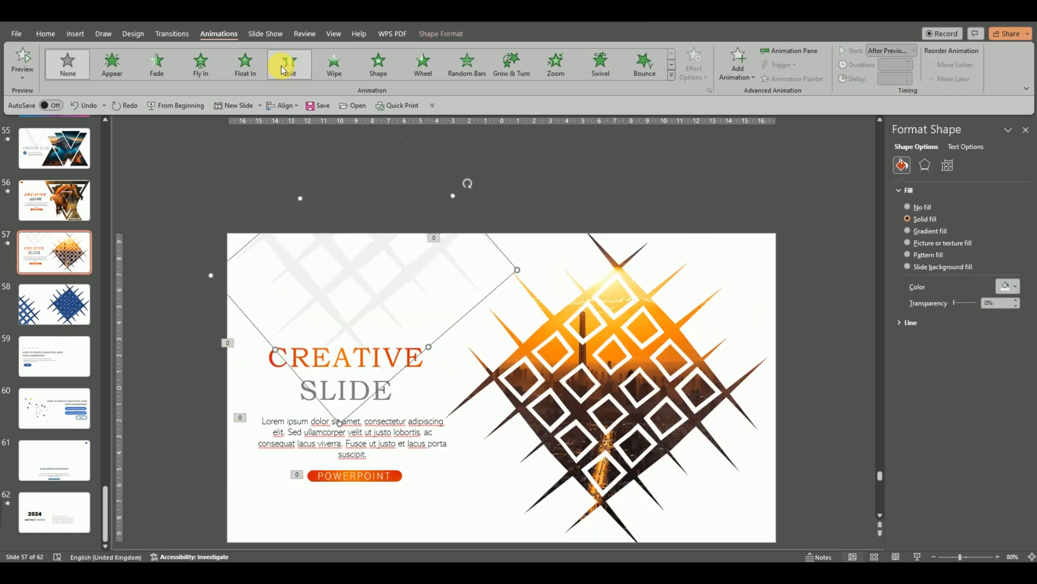
pyautogui.click(331, 58)
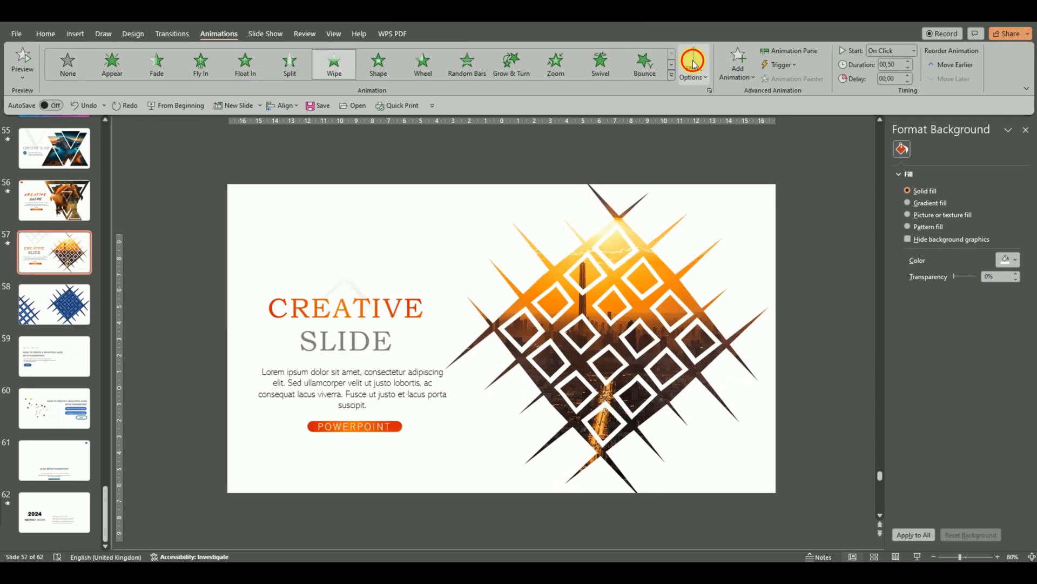
pyautogui.click(694, 64)
pyautogui.click(700, 192)
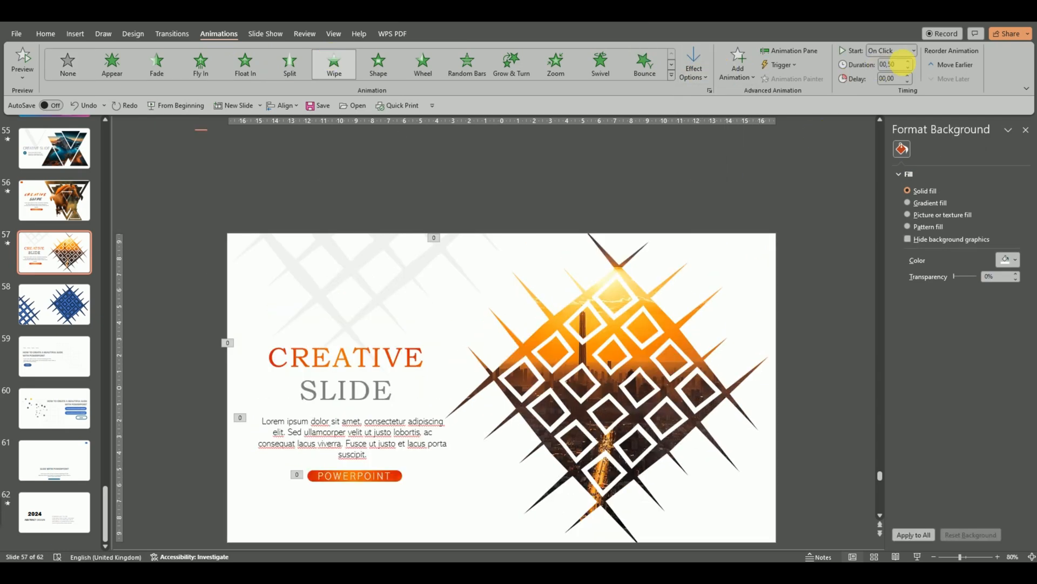
# - Set the grey lattice's Wipe animation to start After Previous with a duration of 01,00 seconds
pyautogui.click(915, 52)
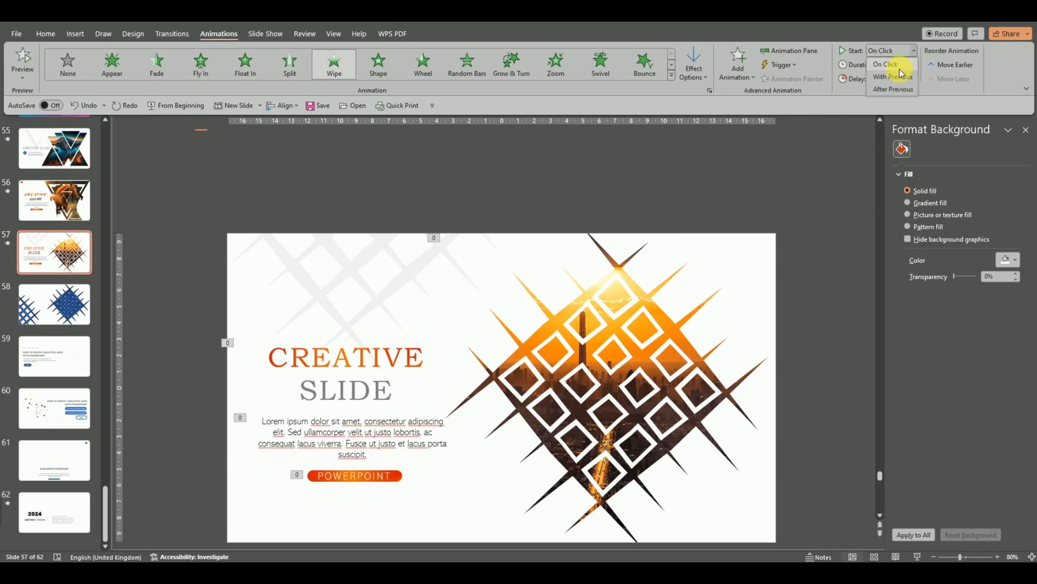
pyautogui.click(885, 85)
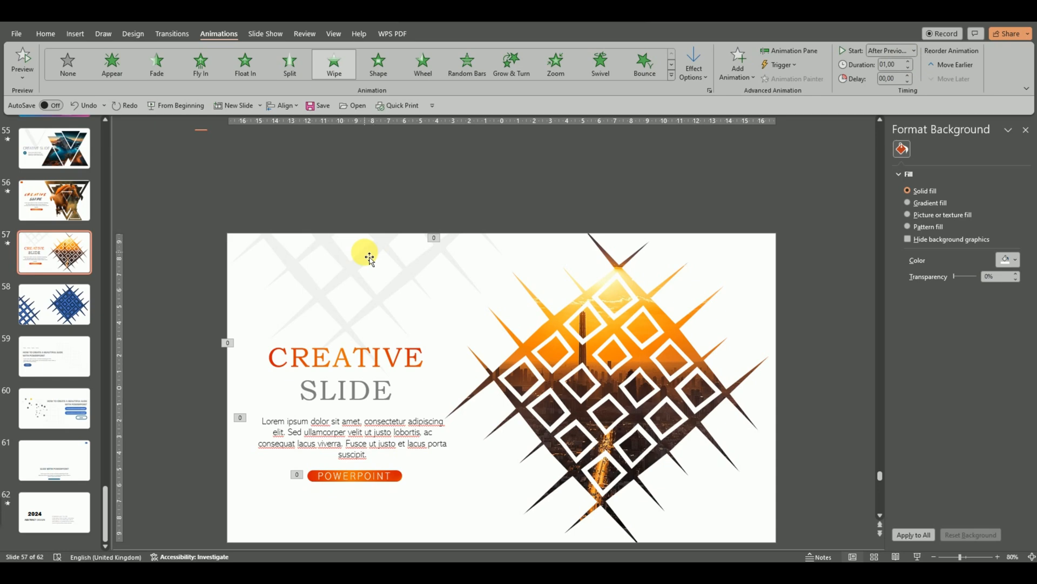
pyautogui.click(539, 201)
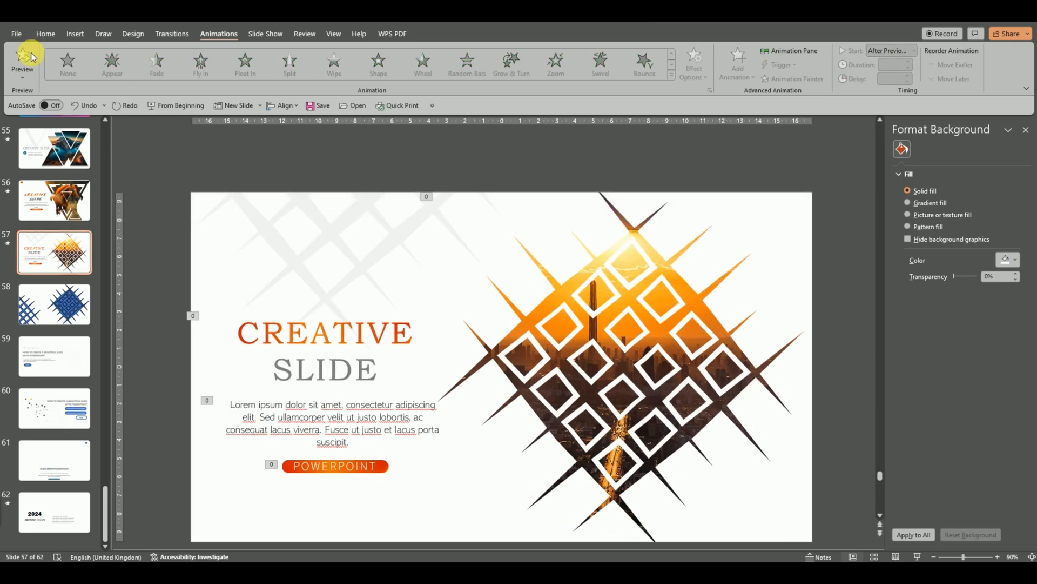
# - Preview the slide's animations and play the current slide as a full-screen slide show
pyautogui.click(26, 57)
pyautogui.click(917, 557)
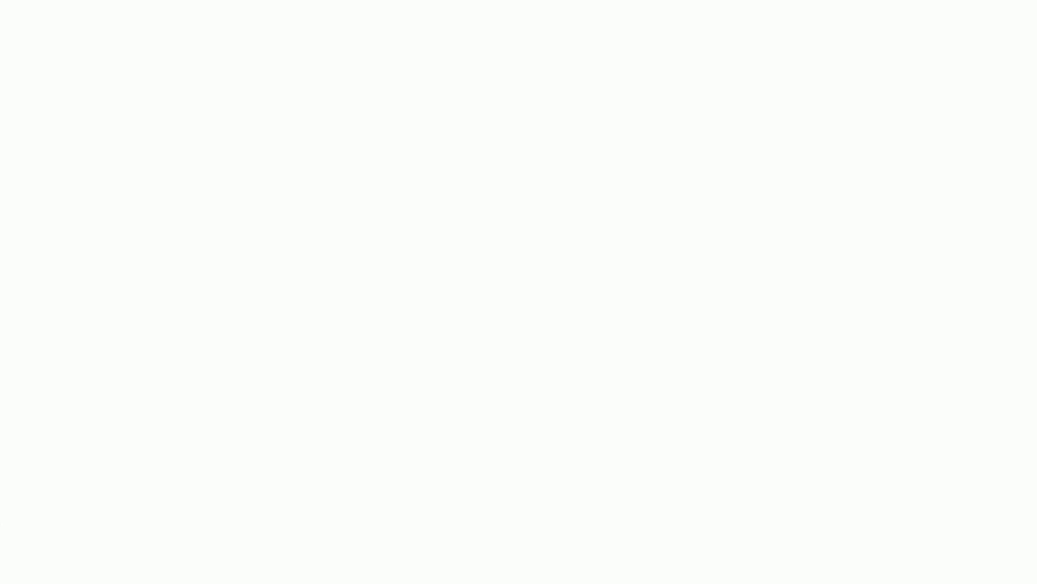